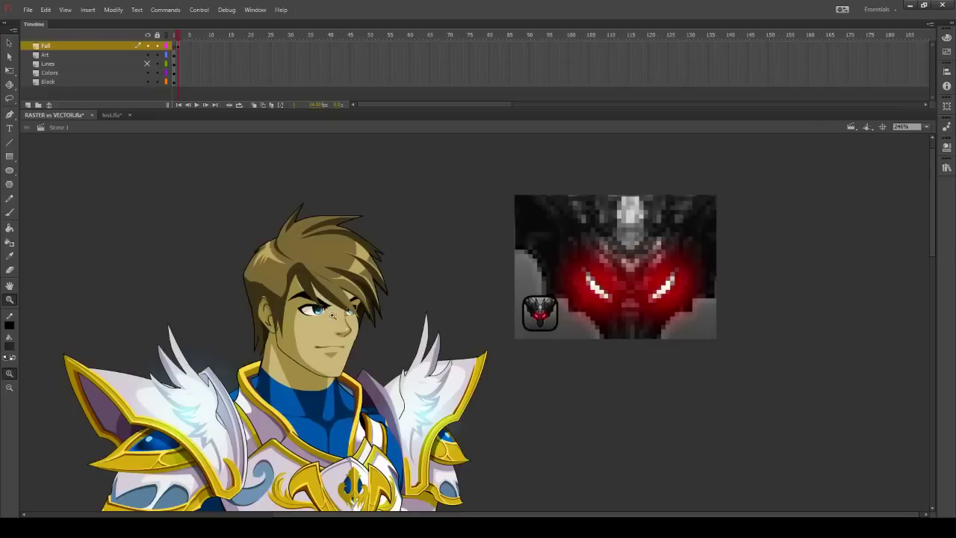
Zoom in on the right shoulder armour and double-click it to edit Symbol 15 in place
click(10, 44)
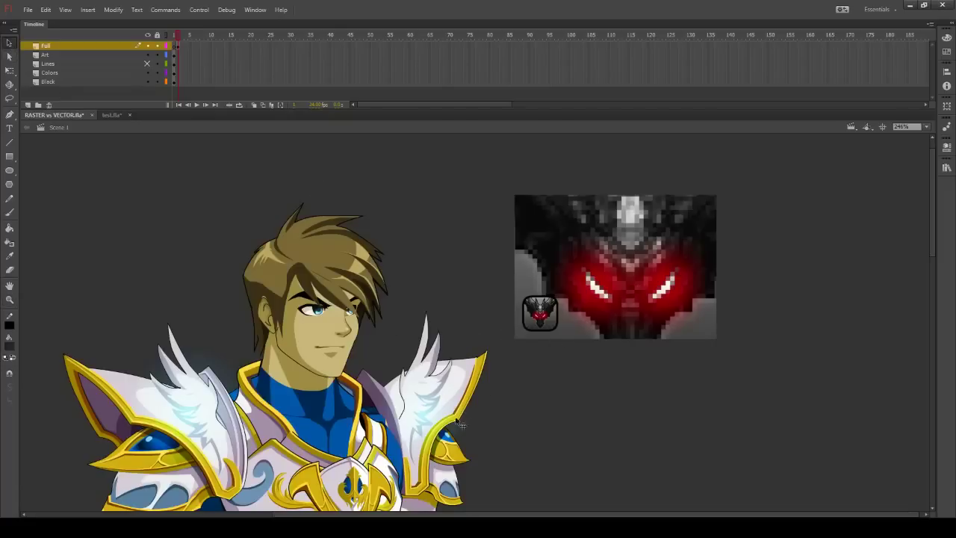
click(10, 298)
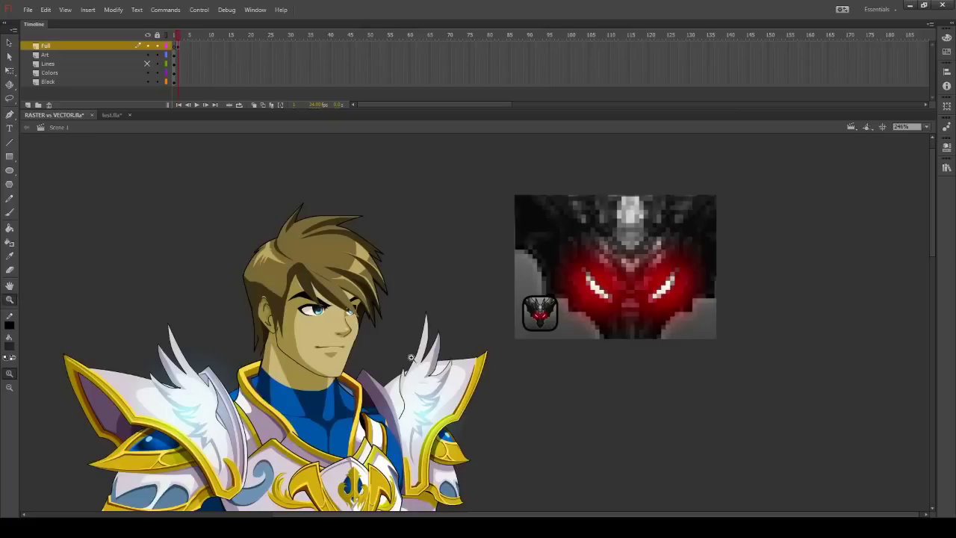
drag(404, 366, 500, 466)
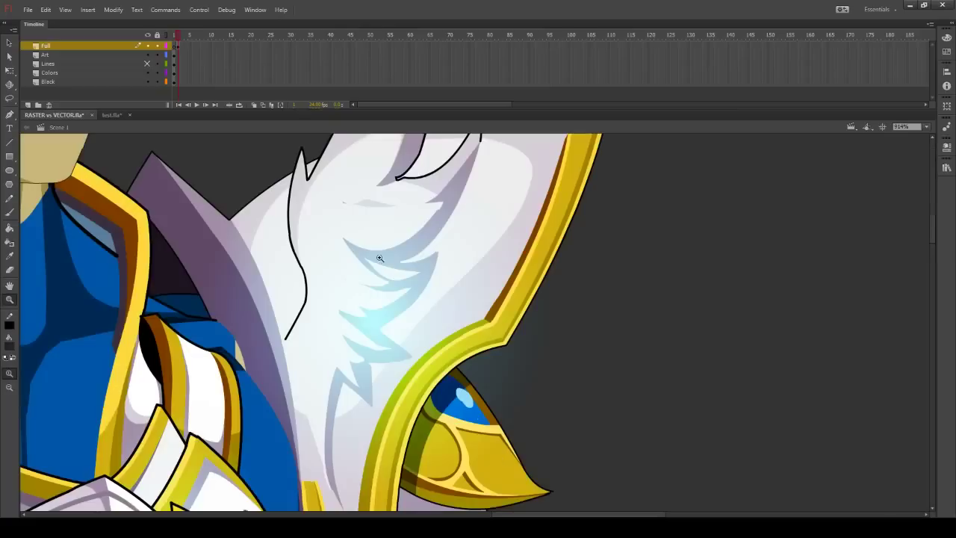
drag(262, 213, 514, 410)
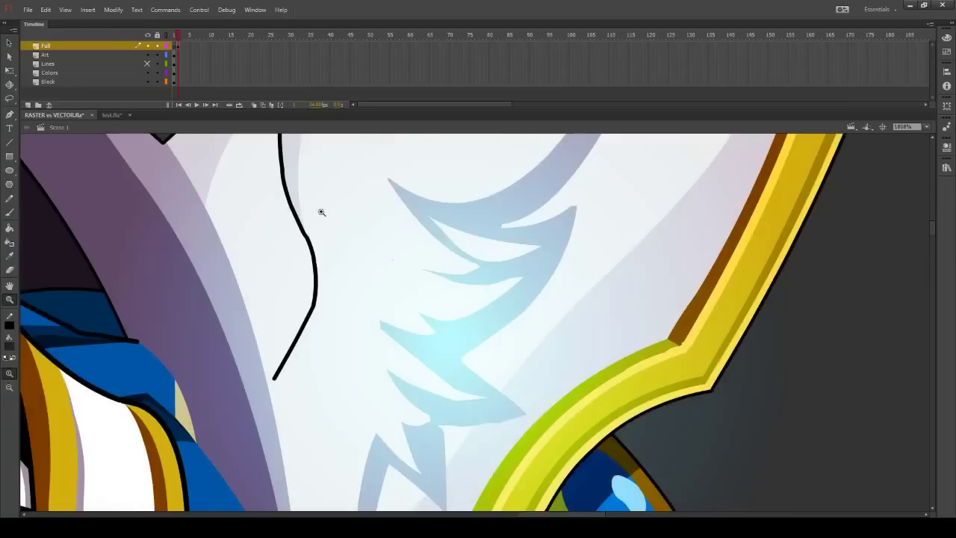
alt+click(494, 363)
alt+click(533, 298)
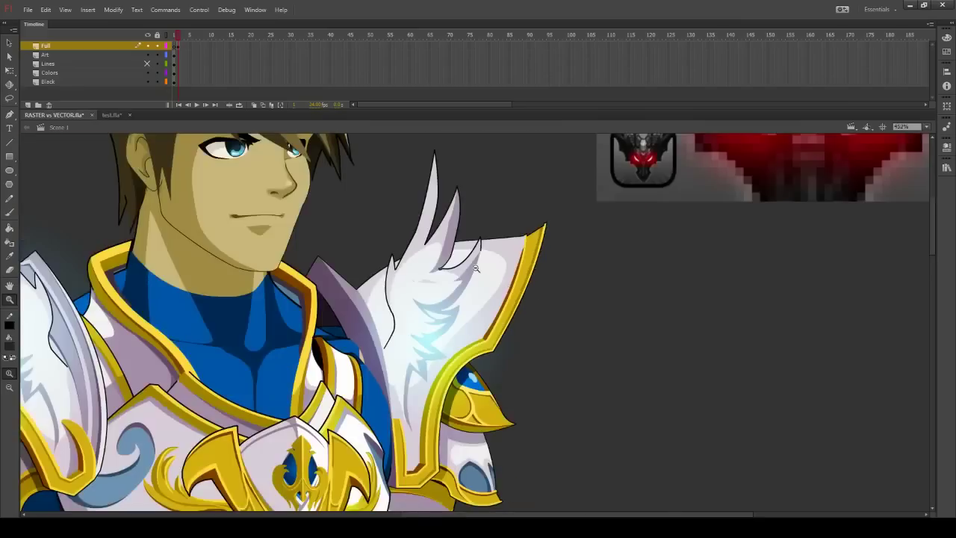
alt+click(525, 292)
drag(395, 285, 565, 456)
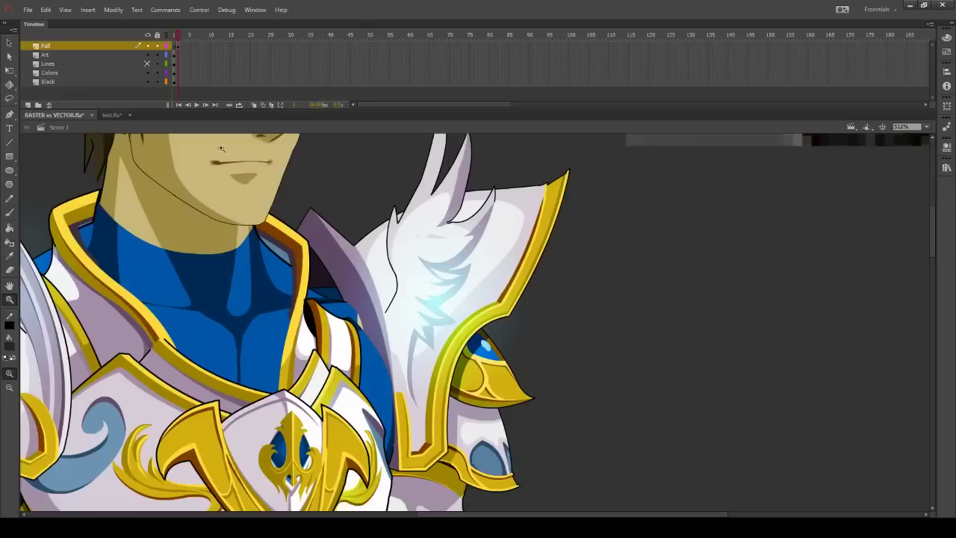
click(8, 42)
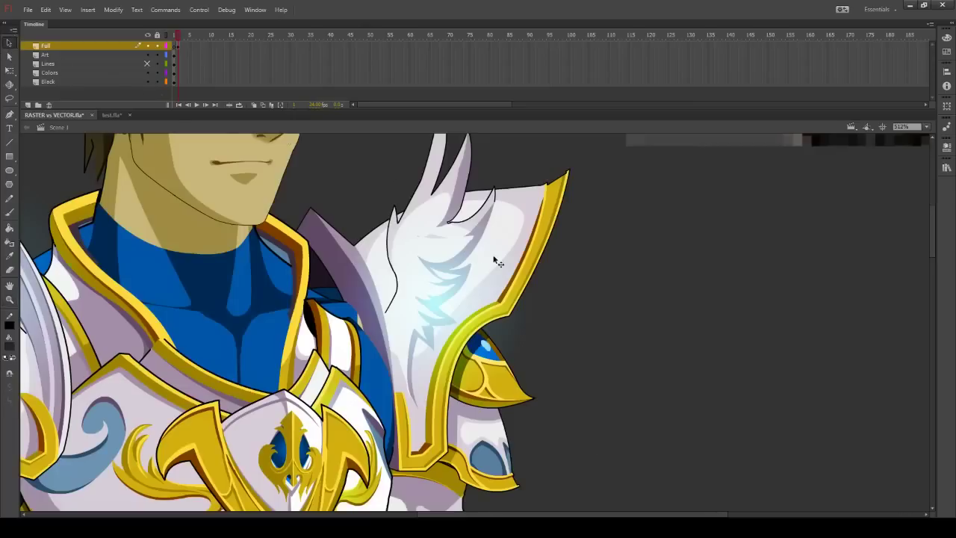
double_click(518, 249)
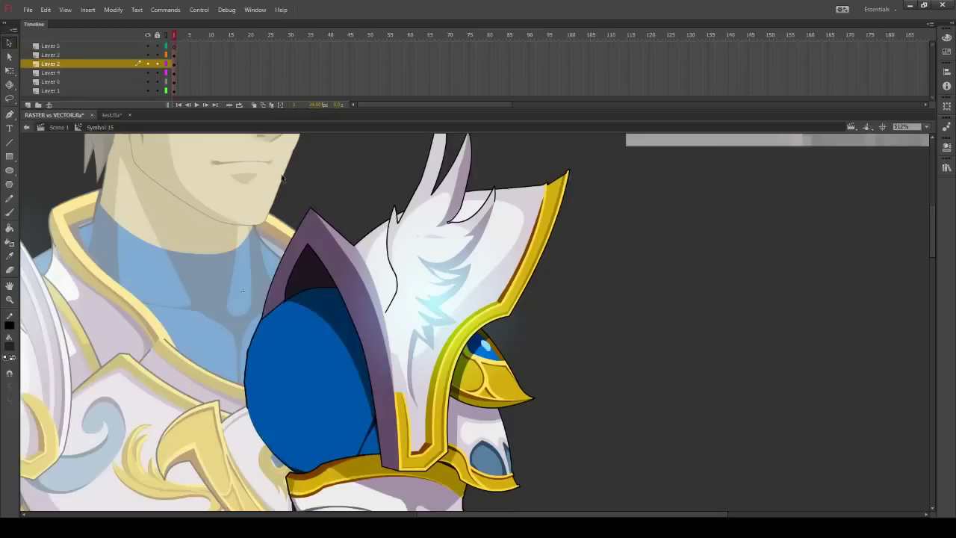
Select and then deselect the shoulder's gold rim fill, scrolling to inspect it
click(541, 250)
click(605, 266)
scroll(506, 341, down, 10)
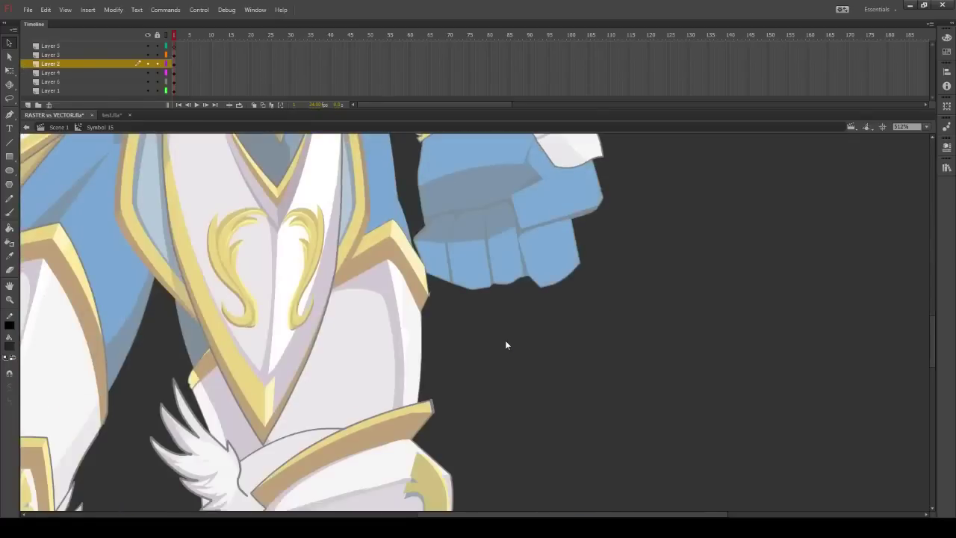
scroll(462, 329, down, 3)
scroll(422, 321, up, 12)
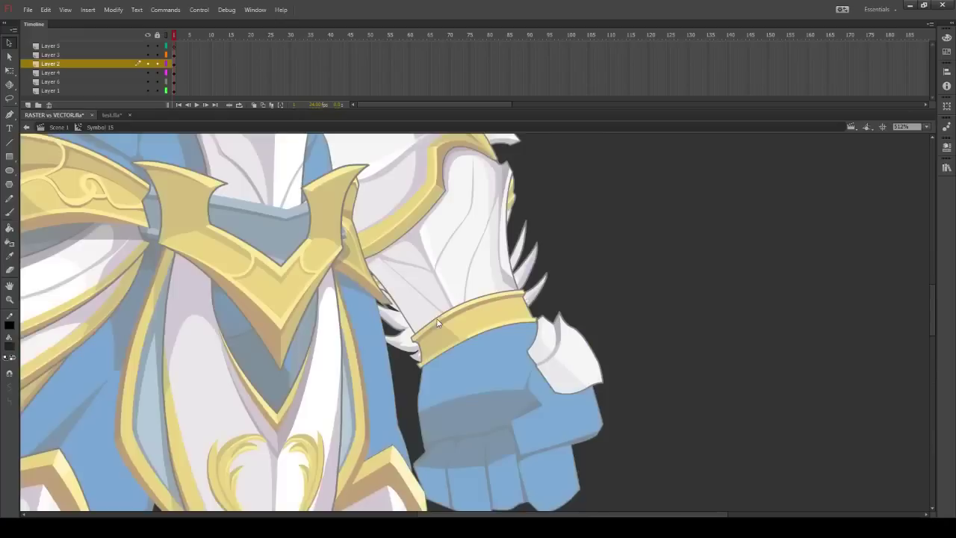
scroll(505, 322, up, 10)
scroll(505, 323, down, 6)
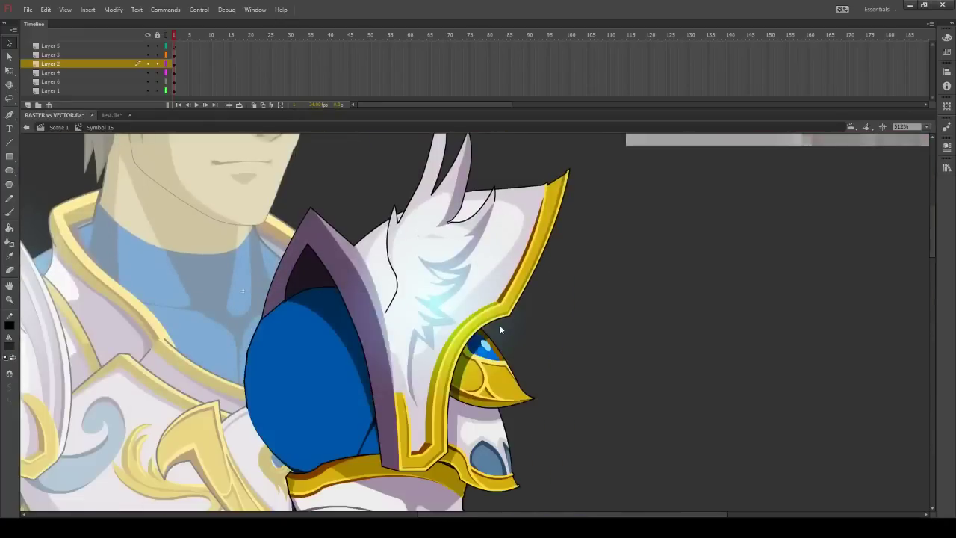
Reveal the shoulder armour's anchor points with the Subselection tool, then bring up test.fla
click(10, 57)
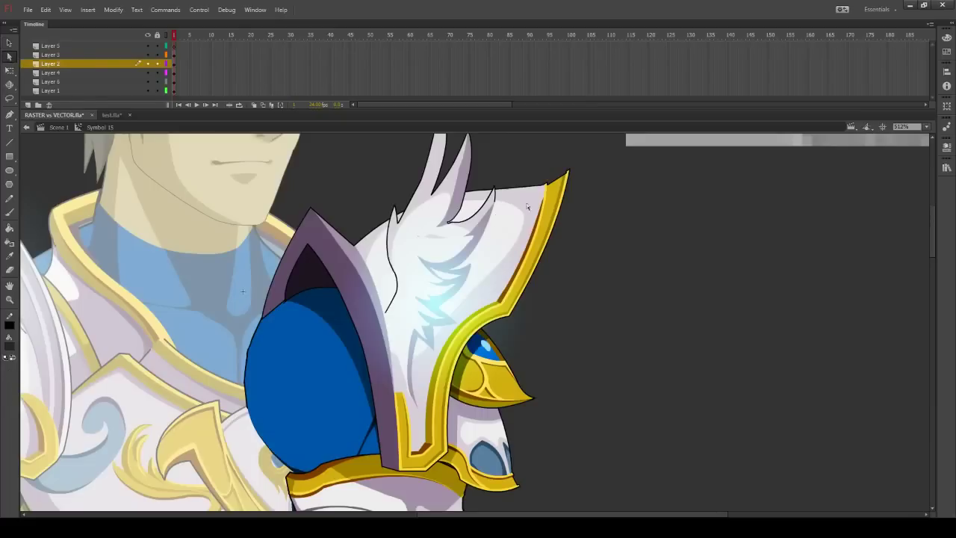
click(567, 181)
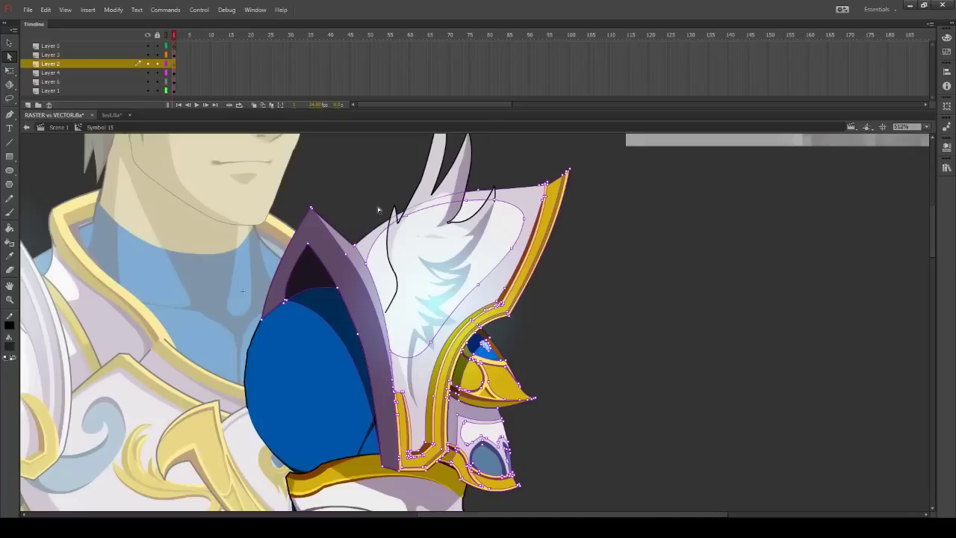
click(112, 115)
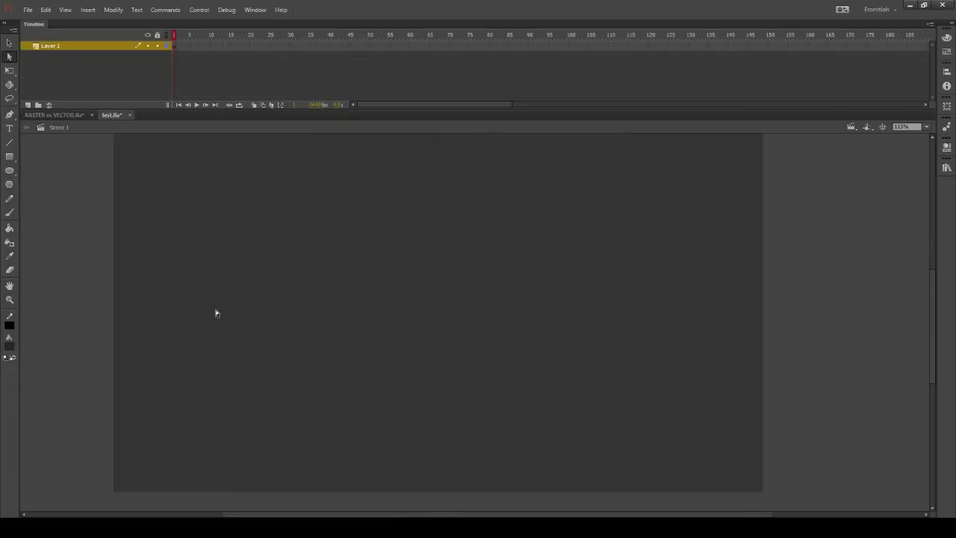
Draw a rough freehand circle with the Pencil tool and view its anchor points
key(v)
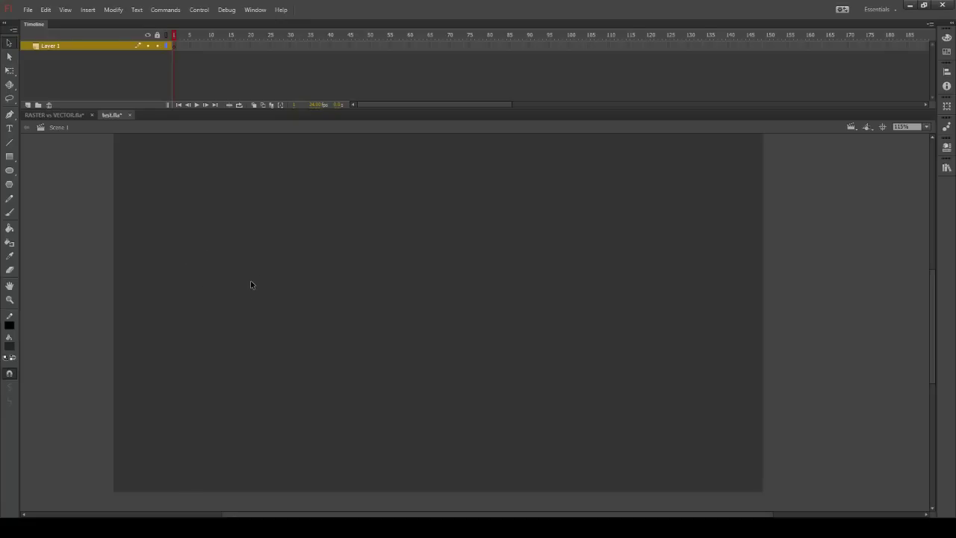
key(n)
key(y)
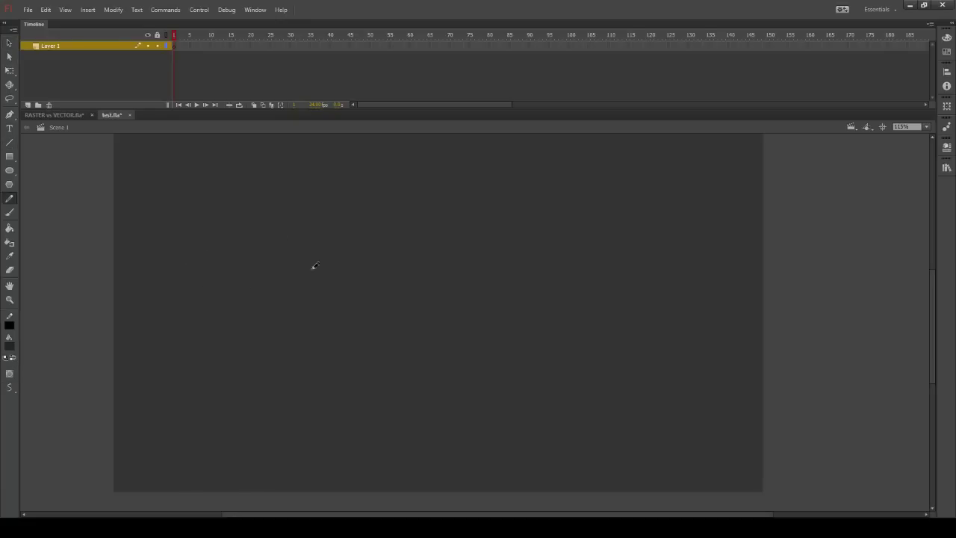
mouse_move(256, 394)
mouse_down()
mouse_move(221, 380)
mouse_move(197, 324)
mouse_move(195, 258)
mouse_move(230, 219)
mouse_move(306, 212)
mouse_move(366, 251)
mouse_move(377, 323)
mouse_move(347, 374)
mouse_move(256, 387)
mouse_up()
click(9, 56)
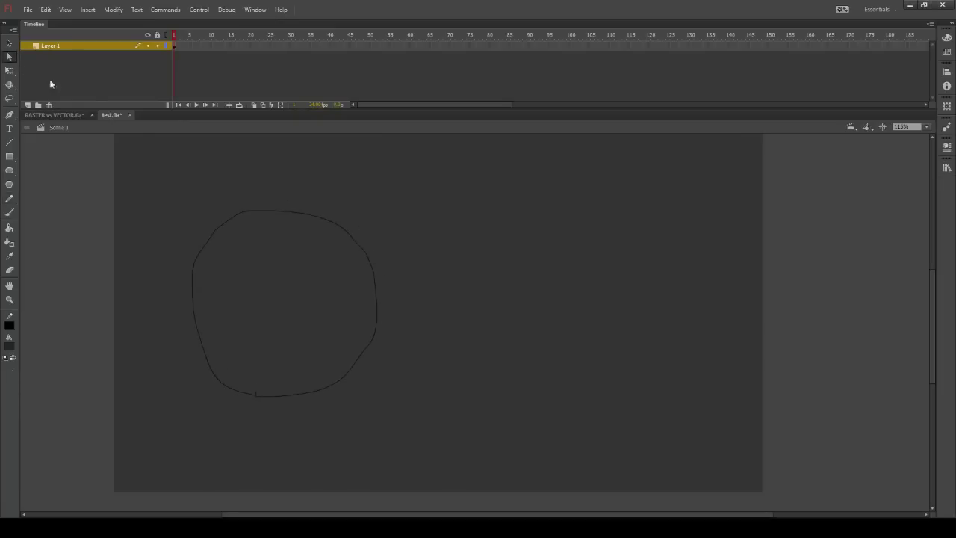
click(321, 220)
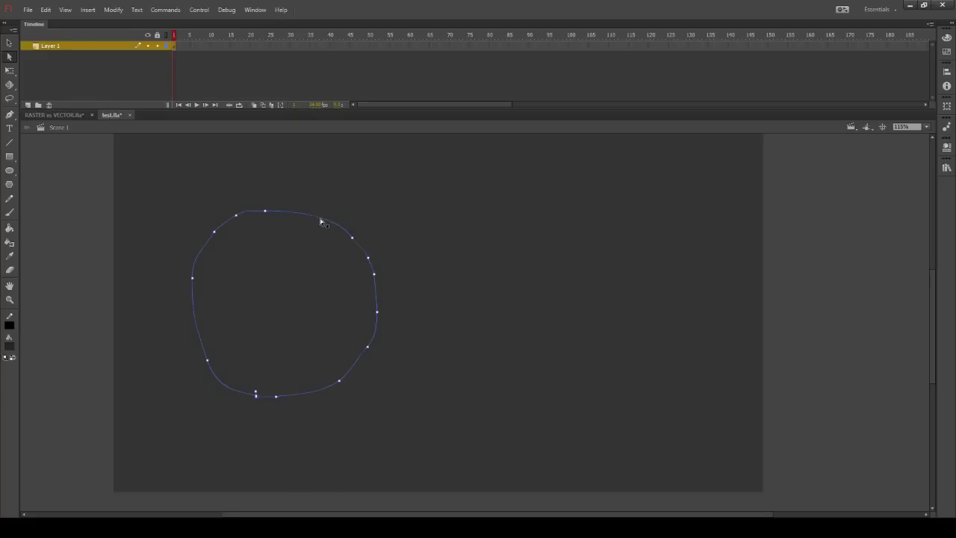
Try bending the circle's left edges outward with the Selection tool, then undo the bends
click(9, 43)
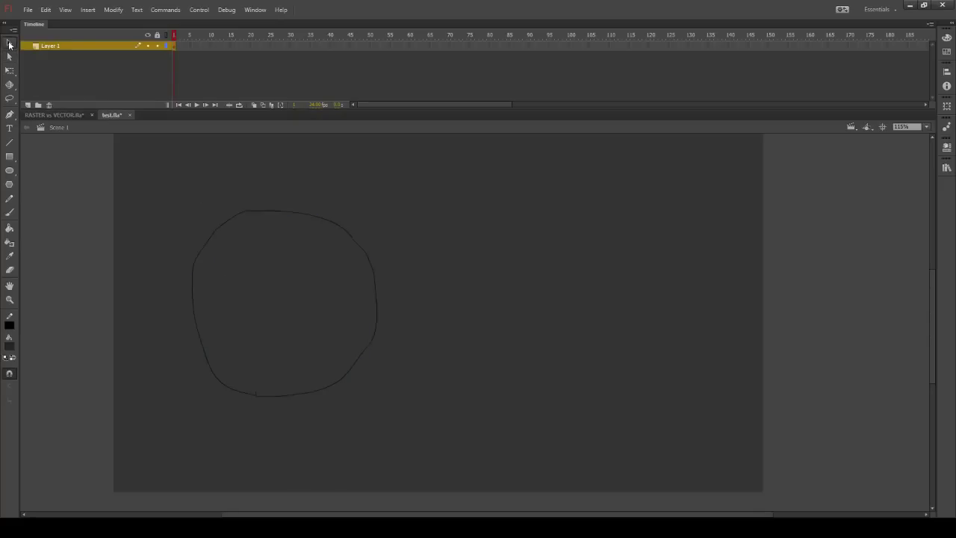
click(197, 260)
click(188, 291)
drag(192, 291, 174, 300)
drag(193, 335, 185, 345)
key(ctrl+z)
key(ctrl+z)
Select the whole circle stroke and apply Smooth to round it out
double_click(317, 222)
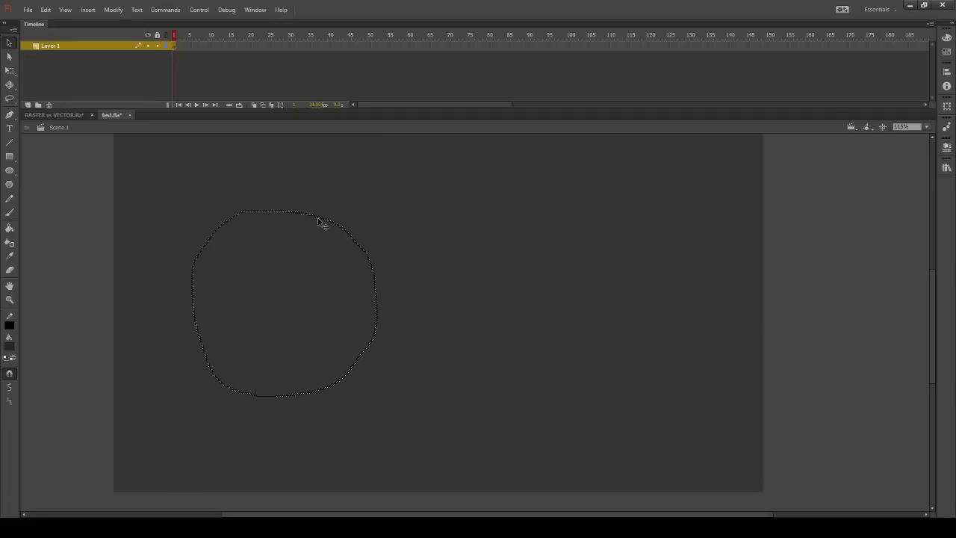
click(370, 229)
double_click(345, 230)
key(ctrl+alt+shift+m)
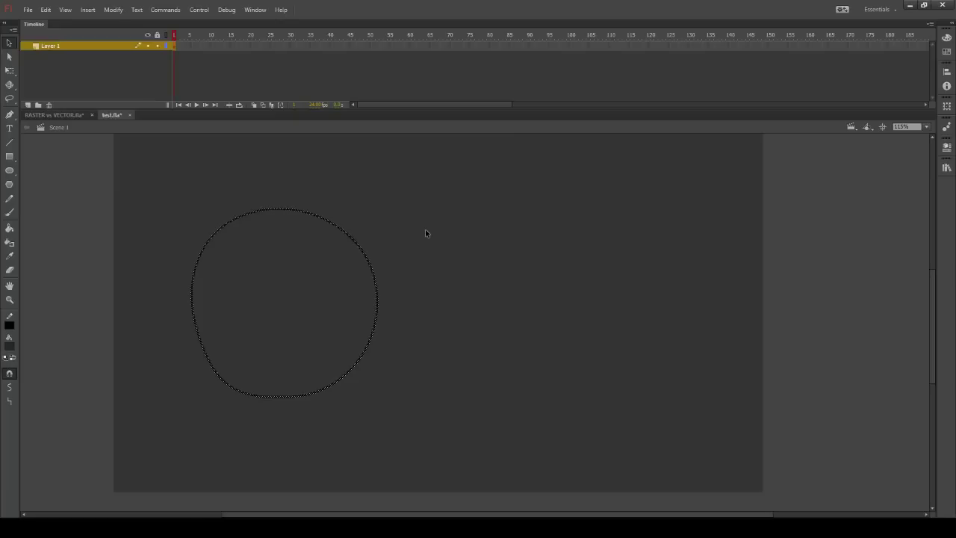
click(426, 234)
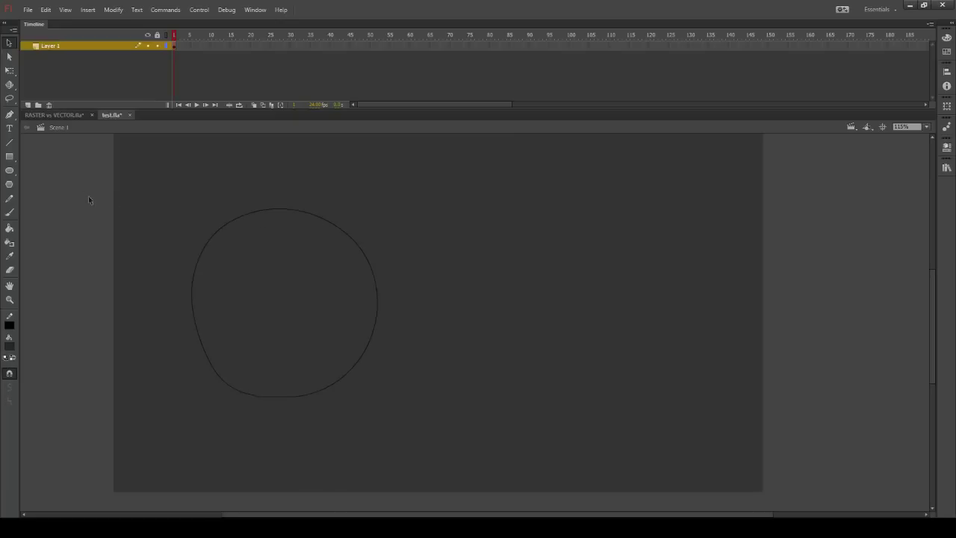
Draw a perfect circle with the Oval tool to the right of the freehand one
click(11, 174)
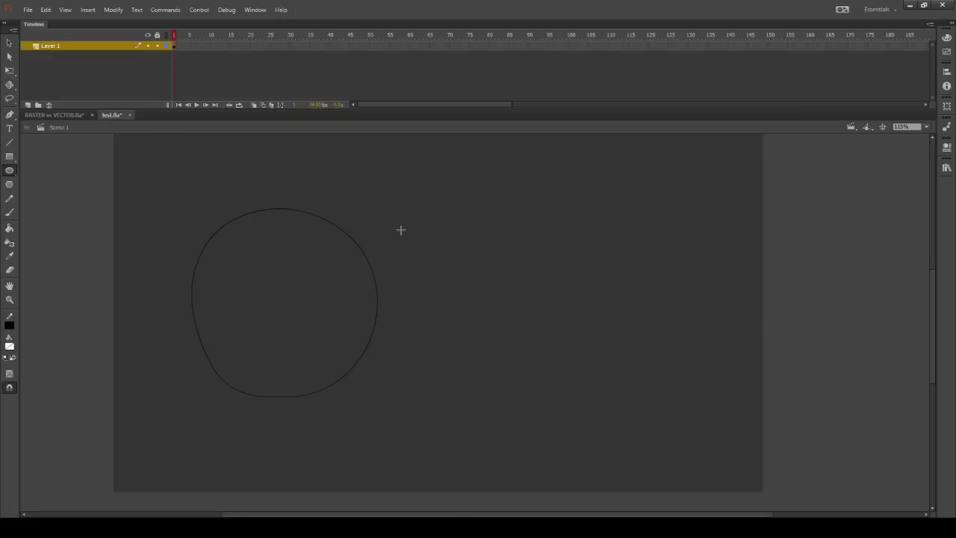
drag(406, 215, 586, 364)
key(v)
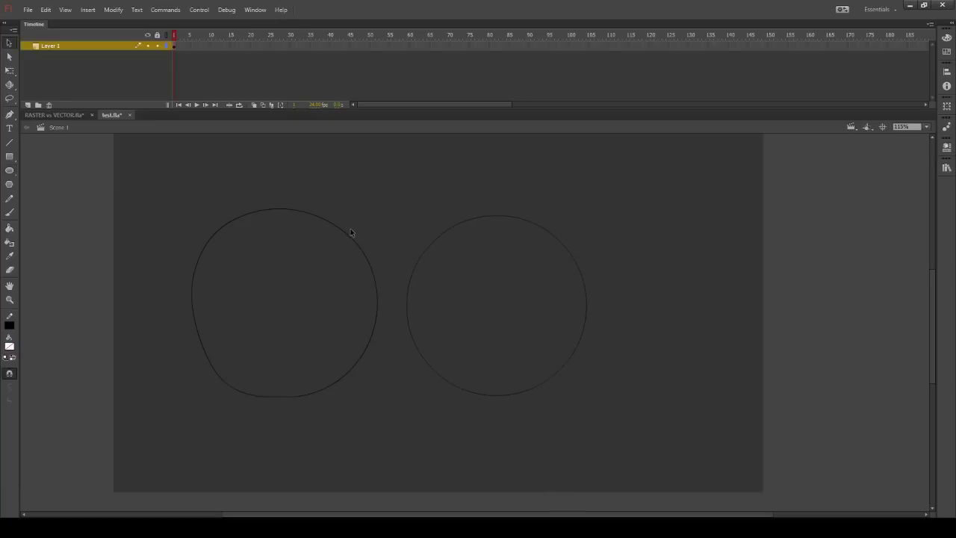
Delete both circles so the test stage is empty
click(348, 233)
key(Delete)
click(522, 221)
key(Delete)
click(10, 156)
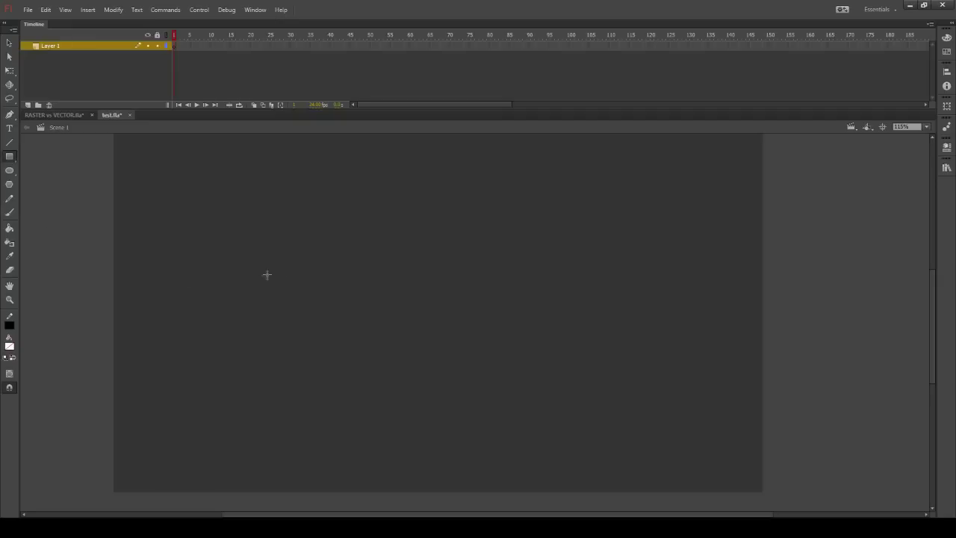
Draw a near-square rectangle outline, then try rotating it with Free Transform and undo
drag(232, 204, 469, 300)
drag(463, 371, 446, 417)
key(q)
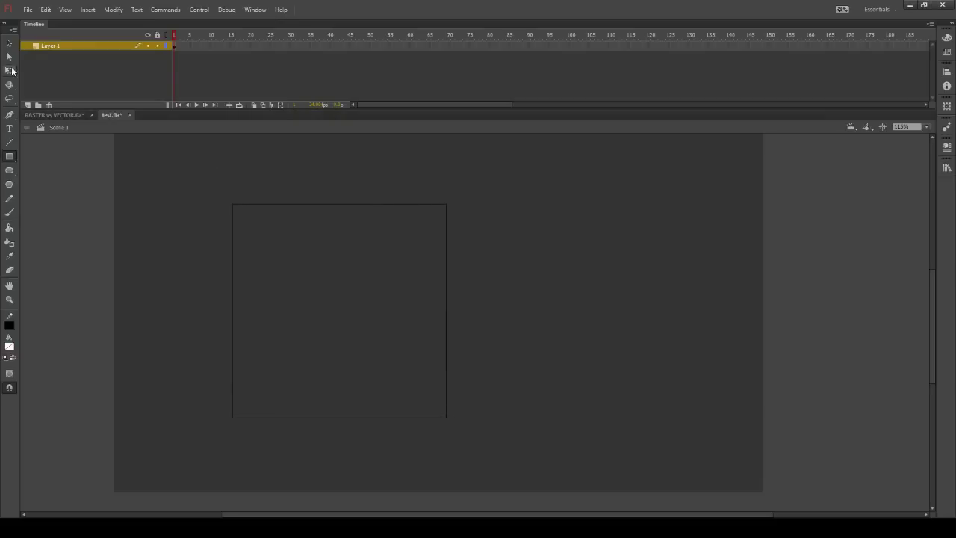
click(447, 205)
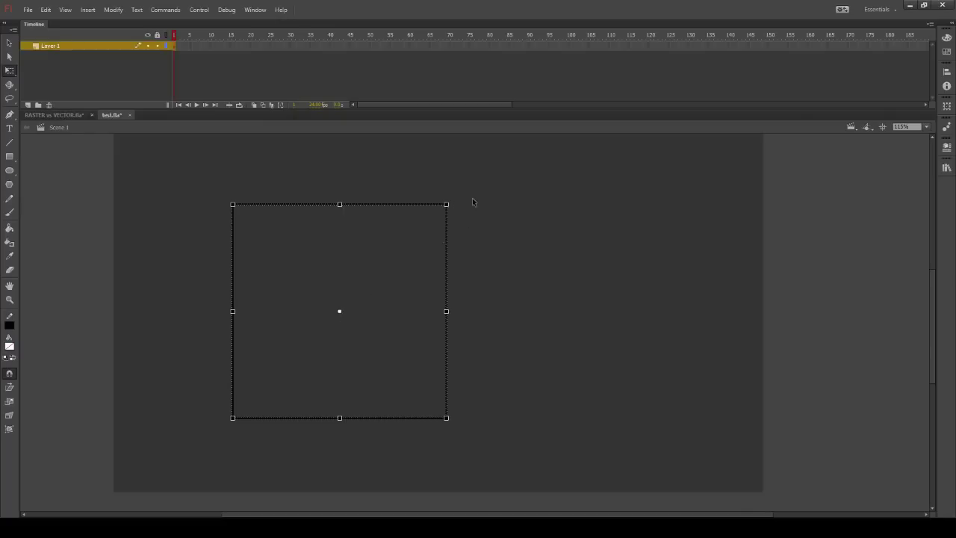
drag(458, 204, 414, 333)
key(ctrl+z)
Move the pivot to the square's bottom-right corner, rotate around it, then undo
drag(340, 313, 413, 377)
drag(439, 409, 447, 420)
drag(454, 207, 512, 259)
key(ctrl+z)
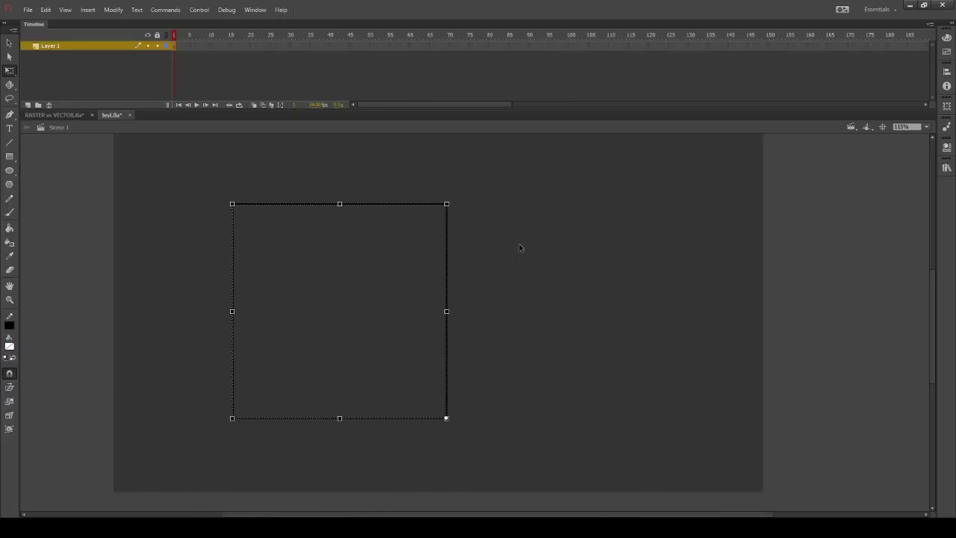
Return to RASTER vs VECTOR.fla and zoom out on the character artwork
click(60, 115)
click(9, 299)
alt+click(350, 335)
Zoom out, exit to Scene 1 and select the left forearm and hand symbol
alt+click(351, 334)
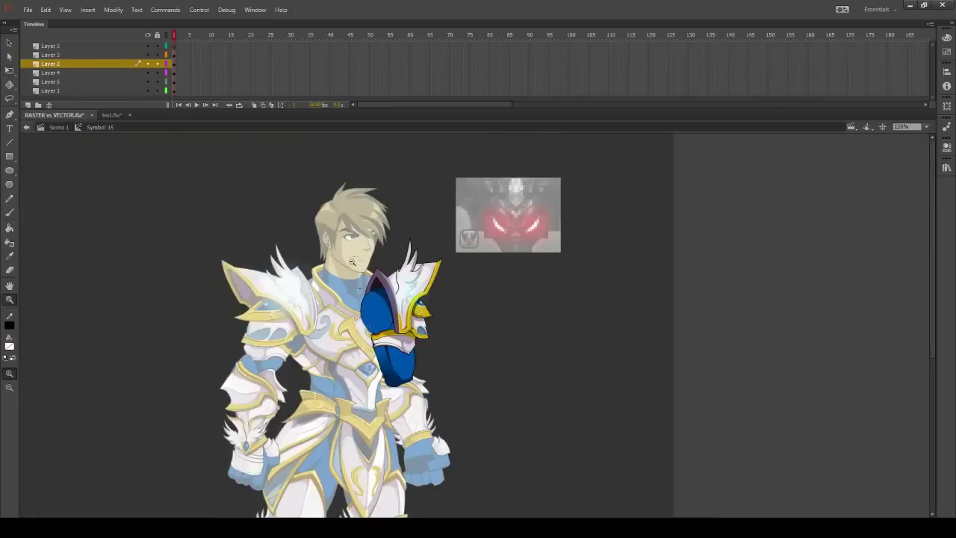
key(v)
double_click(216, 336)
click(250, 391)
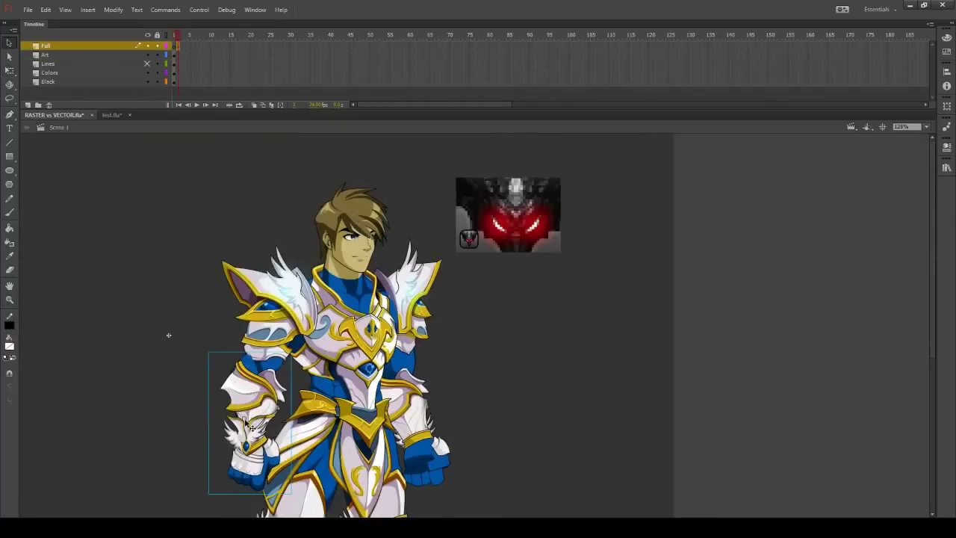
click(287, 330)
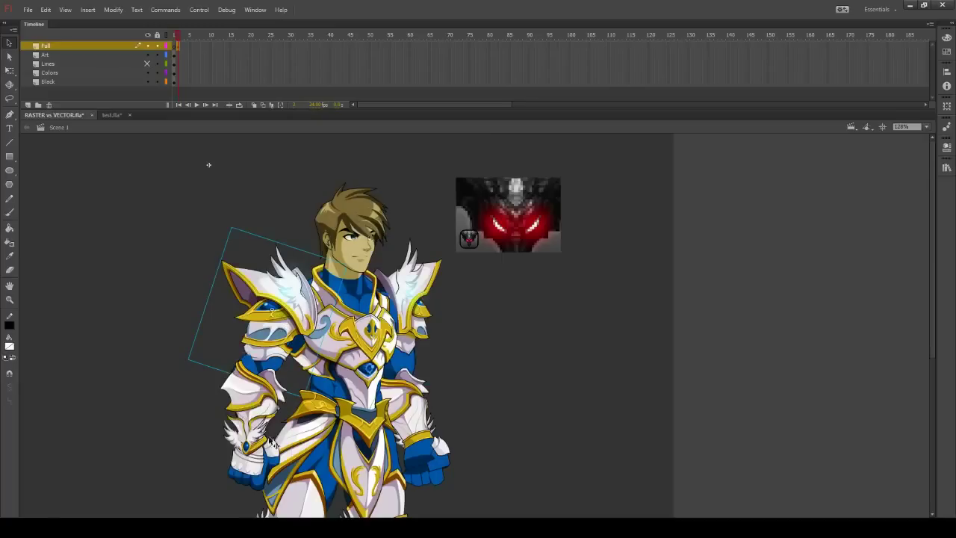
click(263, 422)
Try rotating the forearm piece with Free Transform, then go to test.fla
key(q)
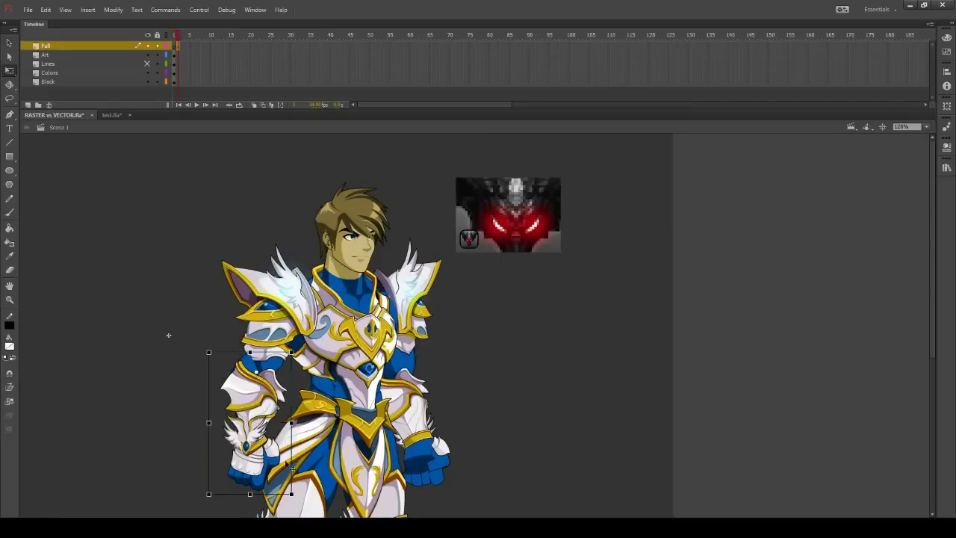
drag(317, 489, 230, 420)
click(111, 115)
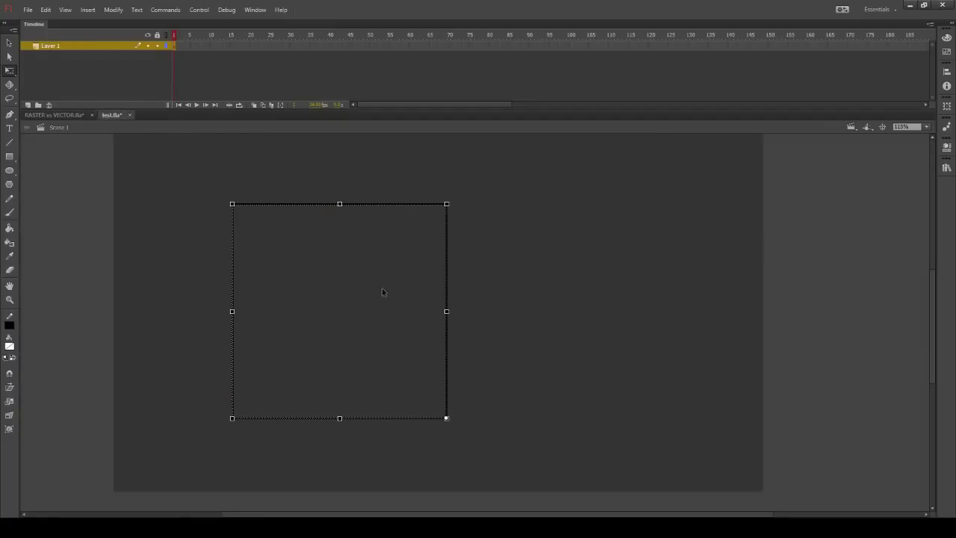
Rotate the square about 45° with Free Transform so it stands on a corner
drag(454, 207, 503, 319)
key(ctrl+z)
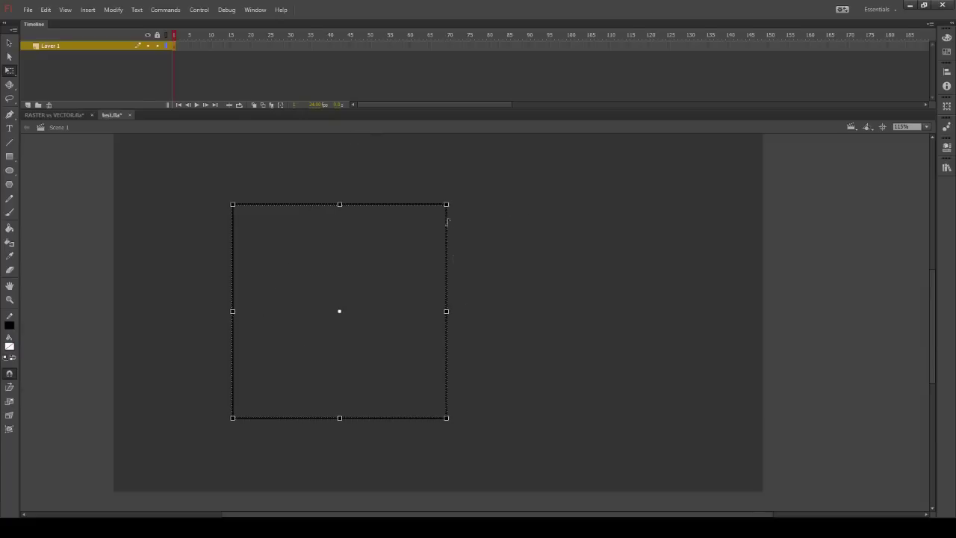
drag(454, 207, 498, 308)
click(499, 310)
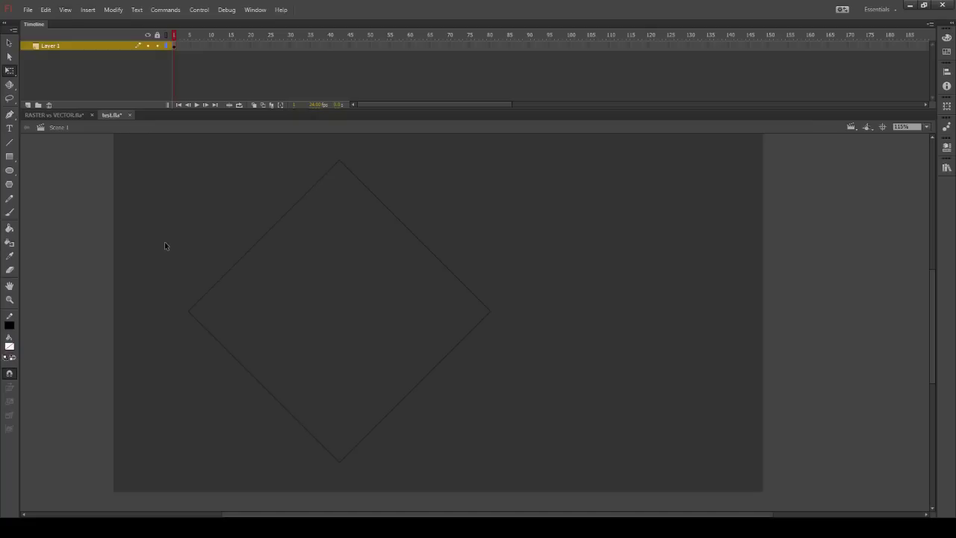
Draw vertical and horizontal lines joining the diamond's opposite corners
key(n)
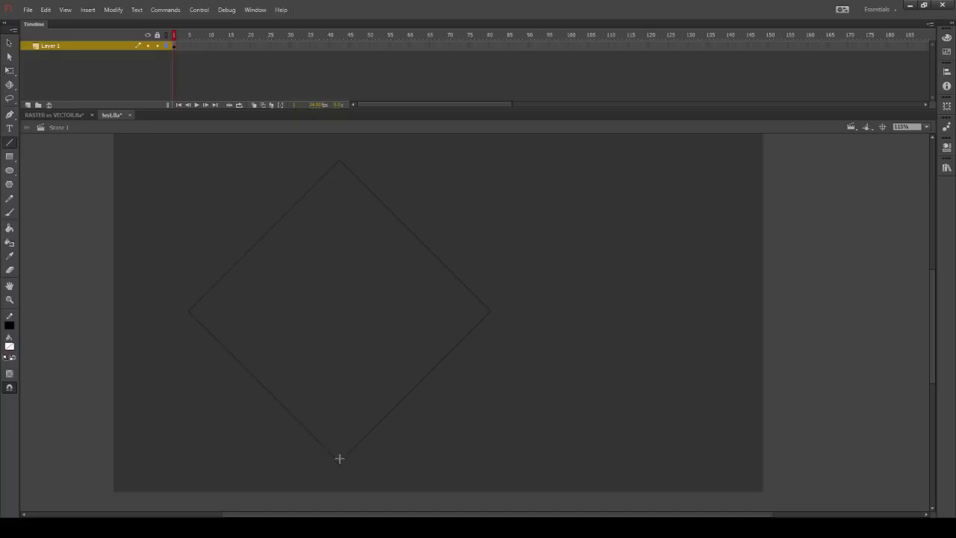
drag(339, 457, 340, 162)
mouse_move(190, 312)
mouse_down()
mouse_move(484, 318)
mouse_move(489, 308)
mouse_up()
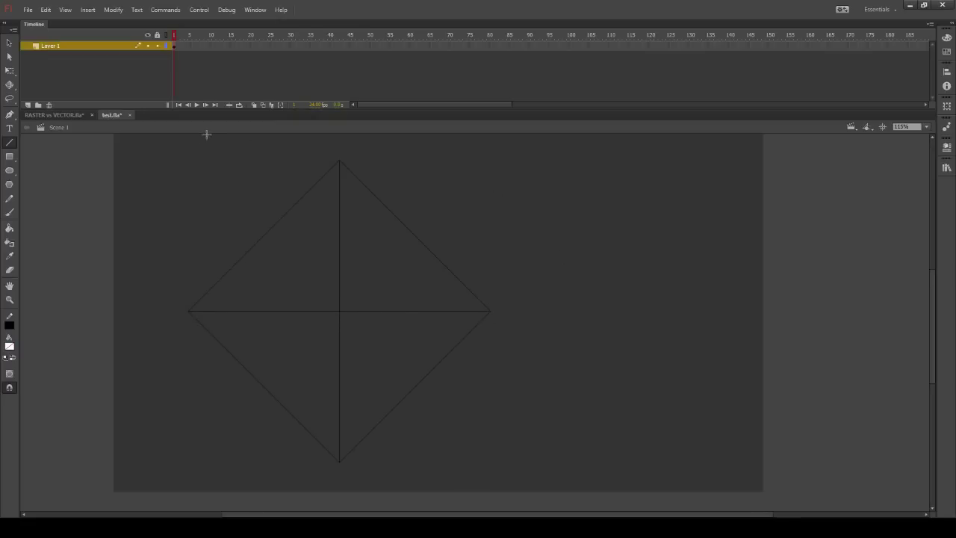
Draw a small circle above the diamond's upper-left edge and select it
click(10, 170)
drag(183, 178, 244, 242)
key(v)
click(248, 213)
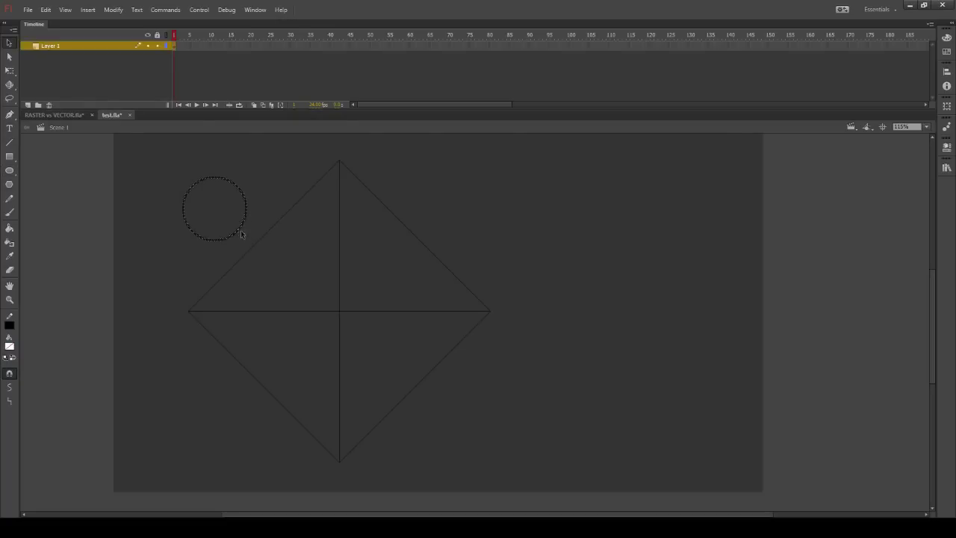
Move the circle onto the diamond's upper-left edge, discarding a misplaced paste
drag(240, 233, 303, 276)
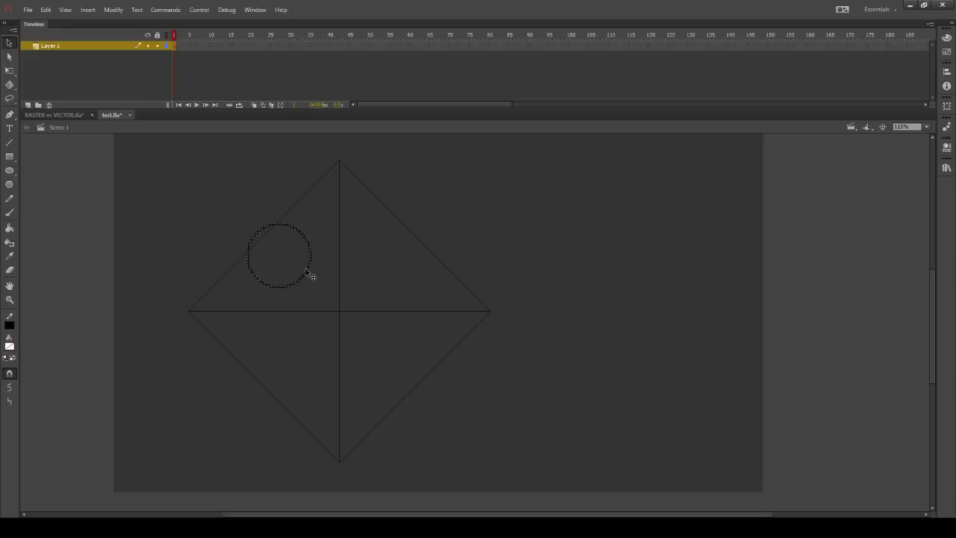
key(ctrl+v)
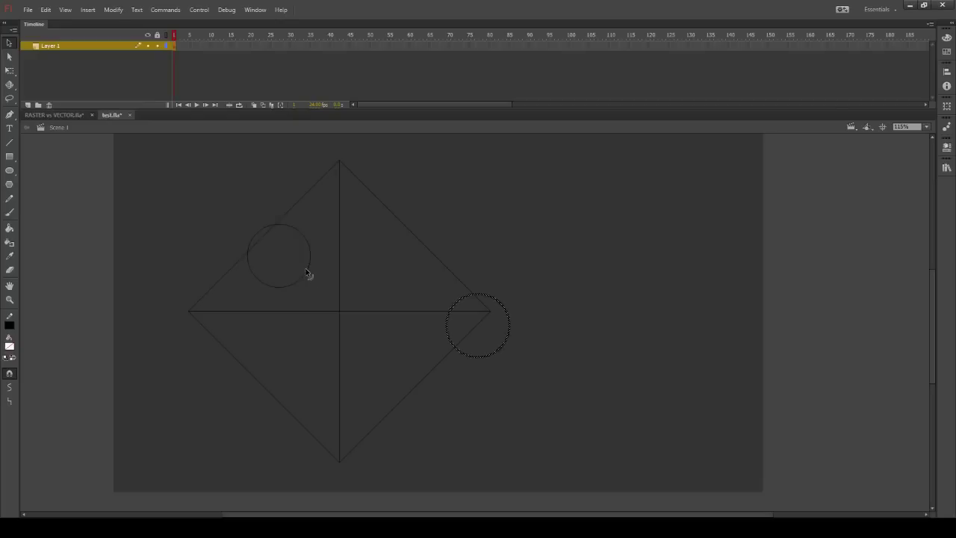
key(Delete)
Paste a copy of the circle in place and nudge it onto the upper-right edge
click(306, 270)
key(ctrl+shift+v)
key(shift+Right)
key(shift+Right)
key(shift+Right)
key(shift+Right)
key(shift+Right)
key(shift+Right)
key(shift+Right)
key(shift+Right)
key(shift+Right)
key(shift+Right)
key(shift+Right)
key(shift+Right)
key(shift+Right)
key(shift+Right)
key(shift+Right)
key(shift+Left)
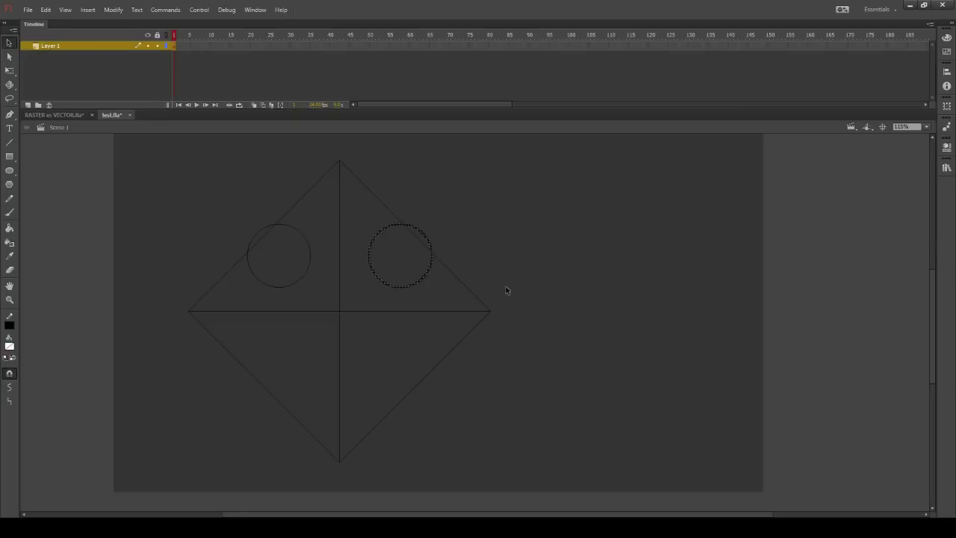
click(490, 253)
Select and deselect the circles to check both eyes sit correctly
click(310, 259)
key(ctrl+a)
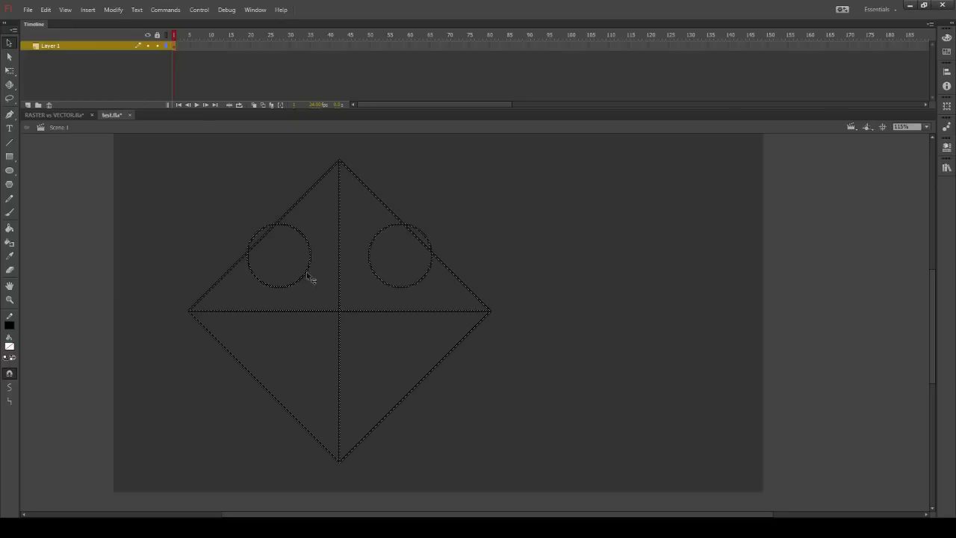
shift+double_click(435, 253)
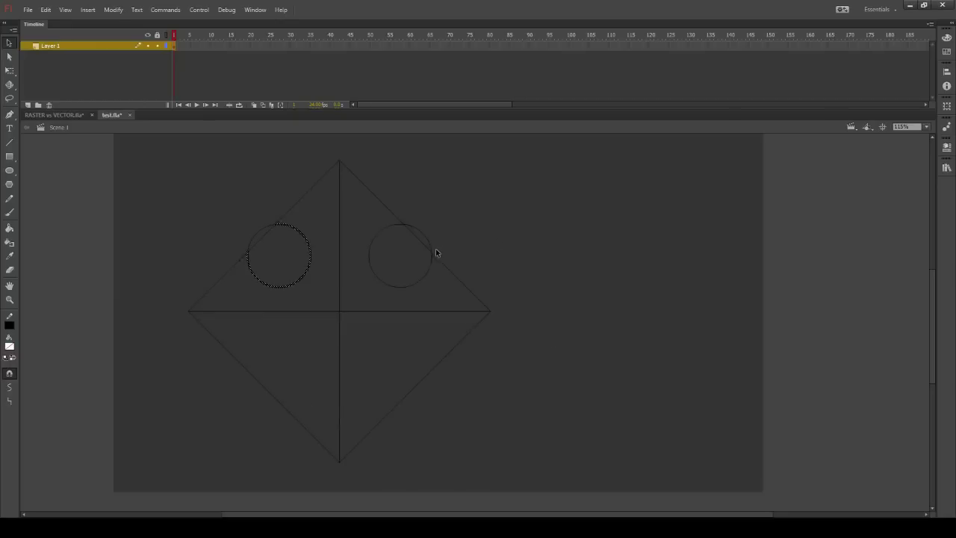
click(437, 253)
click(433, 258)
click(471, 258)
key(ctrl+z)
click(474, 260)
Select the right circle's arcs, inspect the thickened ring, then undo the ring conversion
click(430, 241)
shift+click(428, 276)
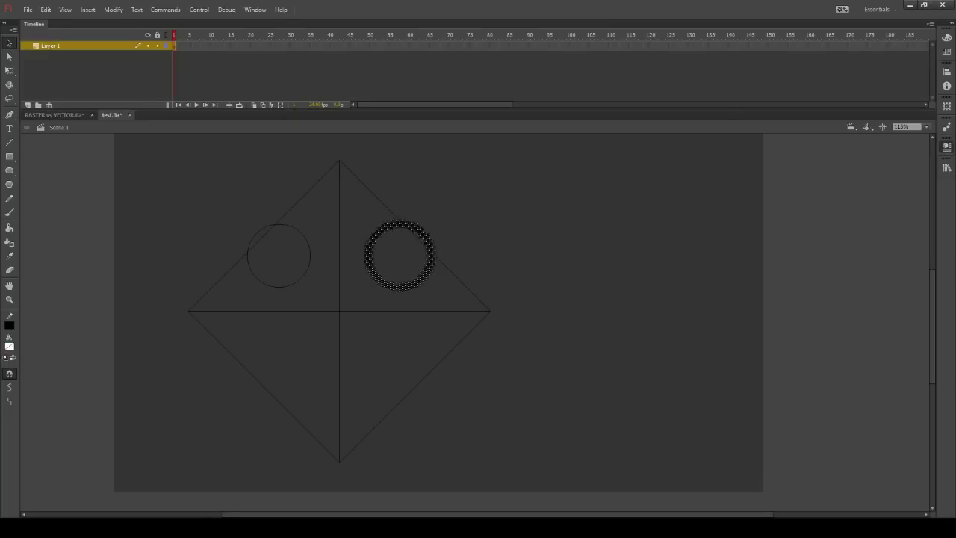
click(638, 284)
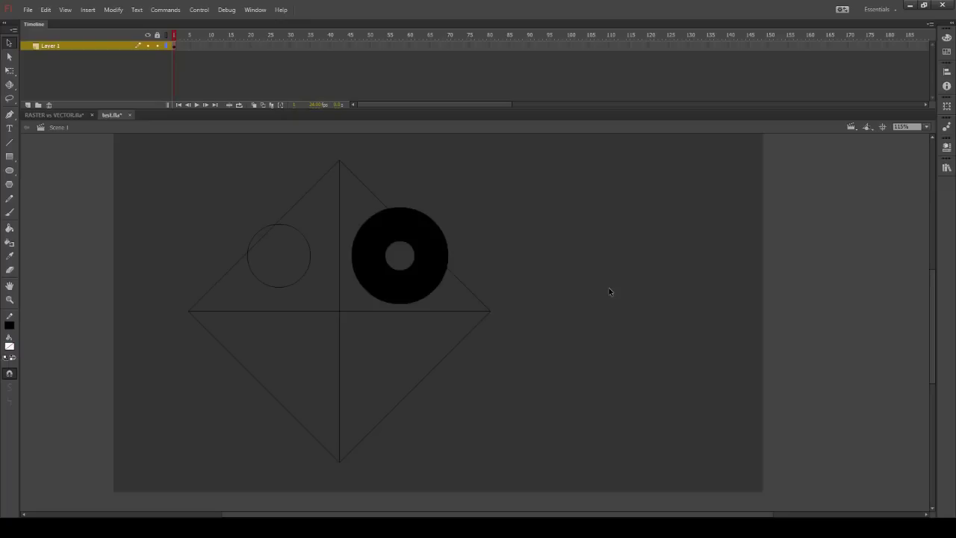
key(ctrl+z)
key(ctrl+z)
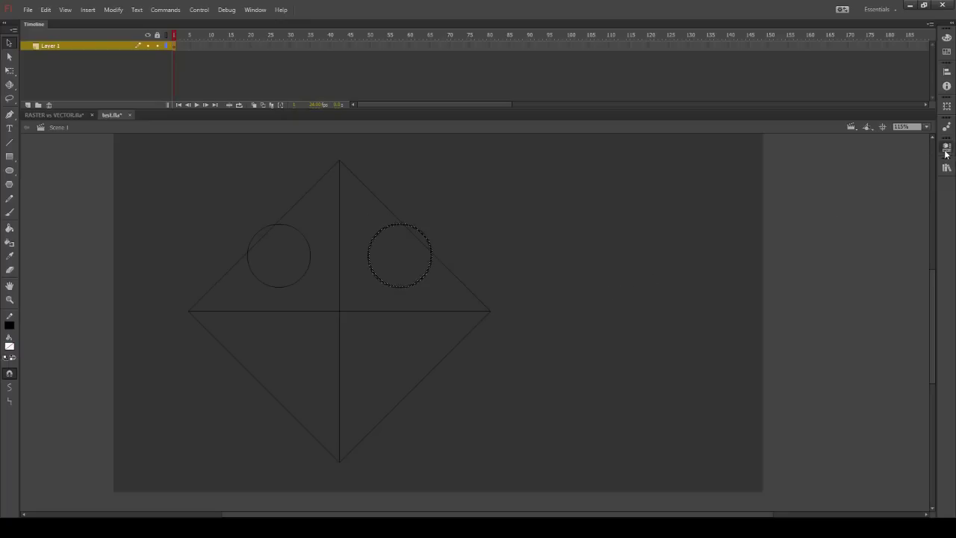
click(554, 236)
Set the stroke colour to red for the next circles
click(9, 325)
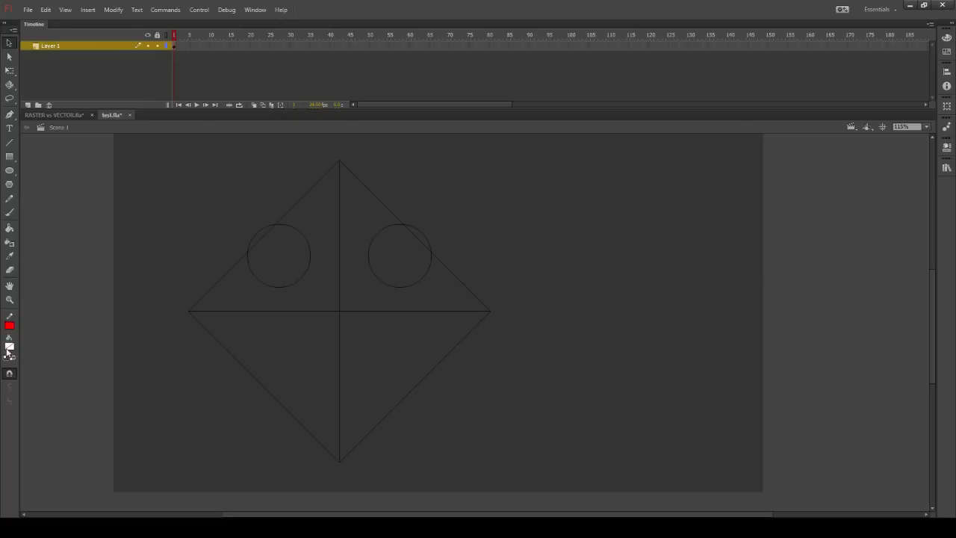
click(8, 173)
click(199, 315)
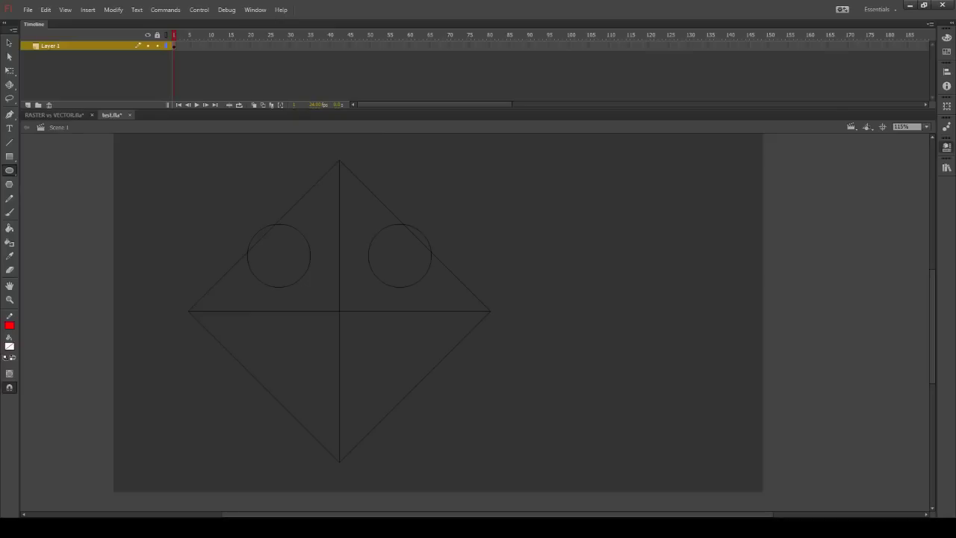
mouse_move(171, 279)
mouse_down()
mouse_move(237, 365)
mouse_move(257, 365)
mouse_up()
drag(250, 216, 403, 405)
drag(265, 399, 299, 431)
drag(472, 247, 516, 290)
drag(393, 183, 433, 223)
drag(333, 156, 374, 200)
drag(232, 166, 173, 224)
drag(111, 236, 153, 279)
drag(87, 331, 154, 396)
drag(448, 322, 505, 381)
click(10, 198)
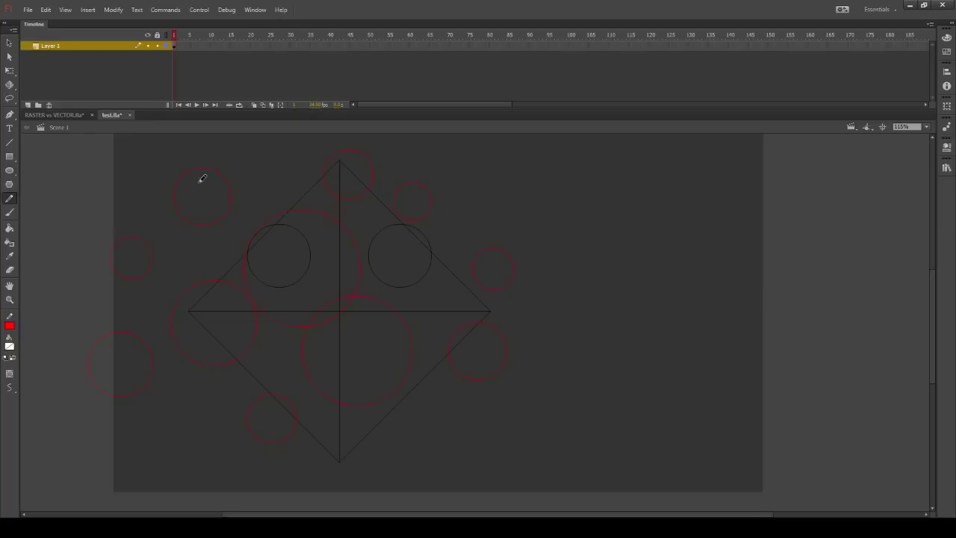
mouse_move(201, 177)
mouse_down()
mouse_move(172, 222)
mouse_move(125, 359)
mouse_move(280, 264)
mouse_move(337, 180)
mouse_move(407, 199)
mouse_move(481, 254)
mouse_move(506, 338)
mouse_move(336, 316)
mouse_move(275, 415)
mouse_up()
click(10, 43)
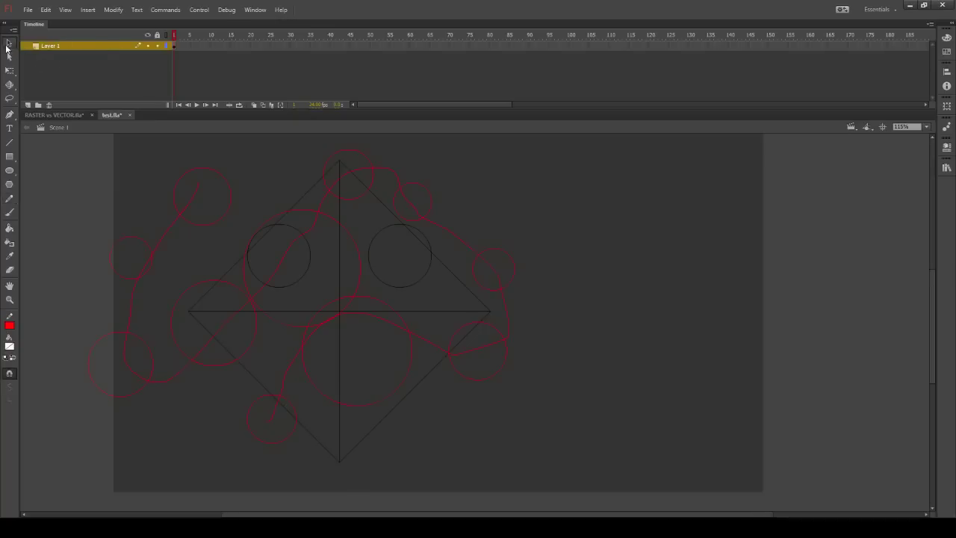
double_click(192, 200)
key(Delete)
click(297, 233)
shift+click(376, 275)
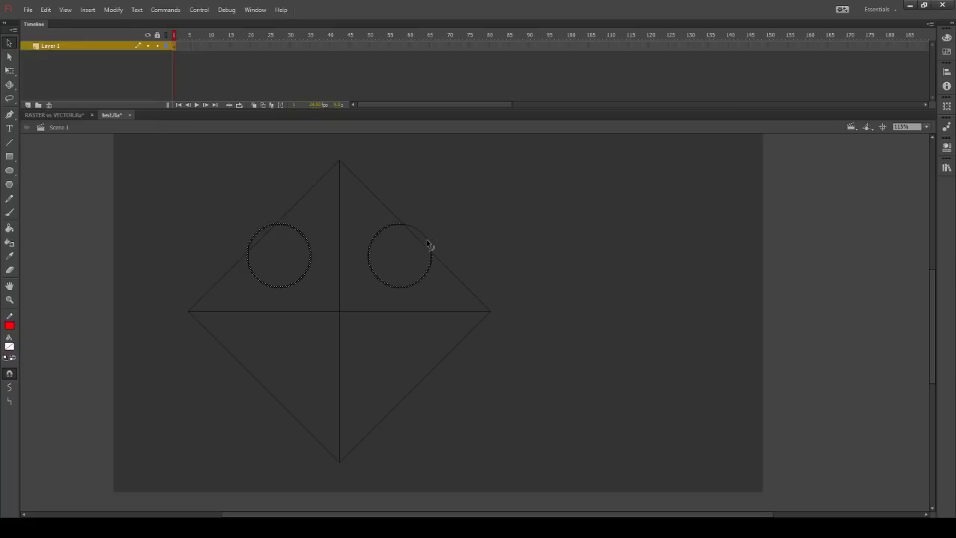
Move copies of the two circles down onto the diamond's lower edges
key(Down)
key(Down)
key(Down)
key(Down)
key(Down)
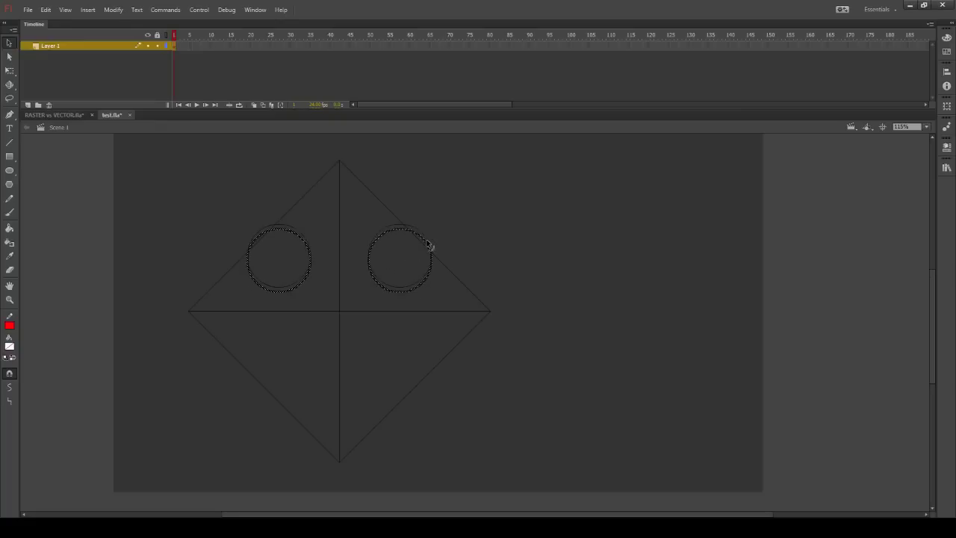
key(shift+Down)
key(shift+Down)
key(shift+Down)
key(shift+Down)
key(shift+Down)
key(shift+Down)
key(shift+Down)
key(shift+Down)
key(shift+Down)
key(shift+Down)
key(shift+Down)
key(shift+Down)
key(shift+Down)
key(shift+Down)
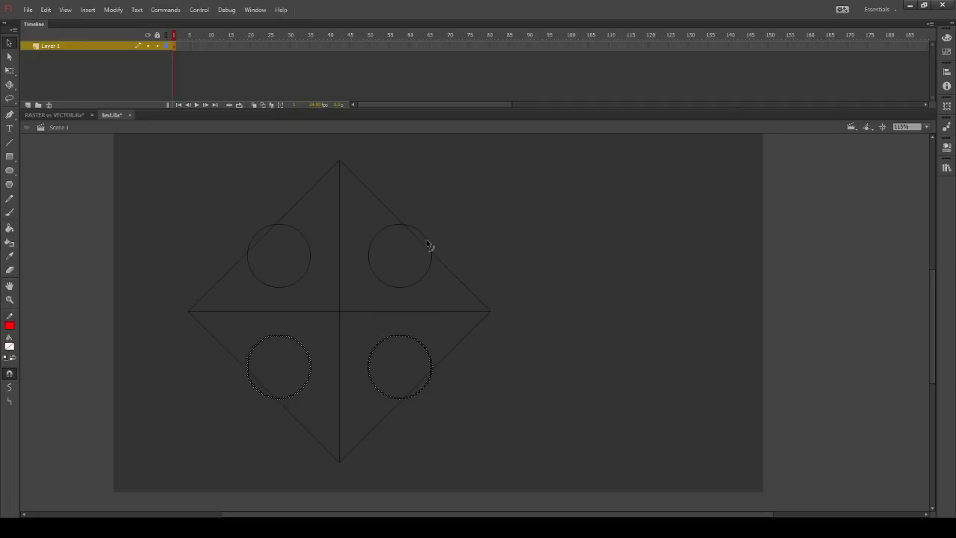
click(469, 231)
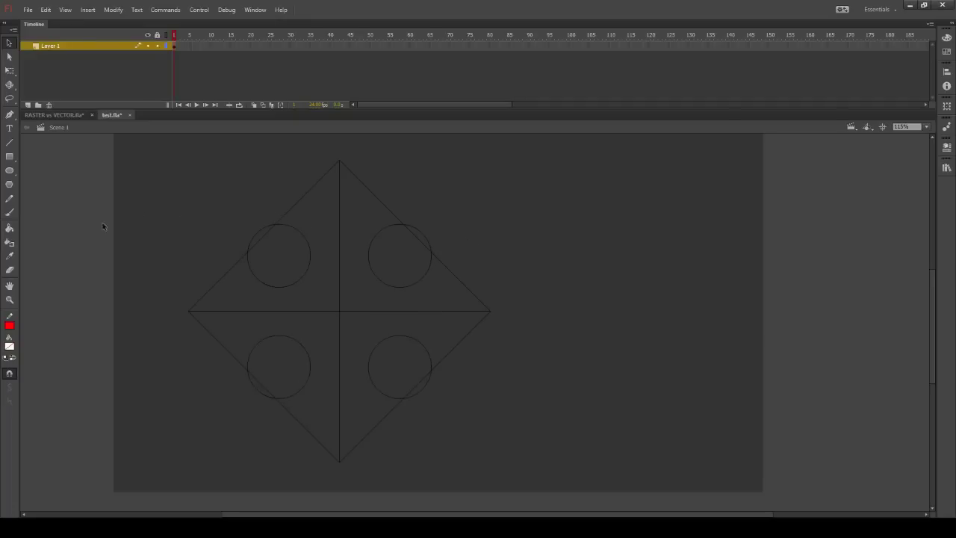
Fill all four quarters of the diamond black with the Paint Bucket
click(9, 346)
click(9, 228)
click(309, 310)
click(328, 337)
click(351, 308)
click(366, 330)
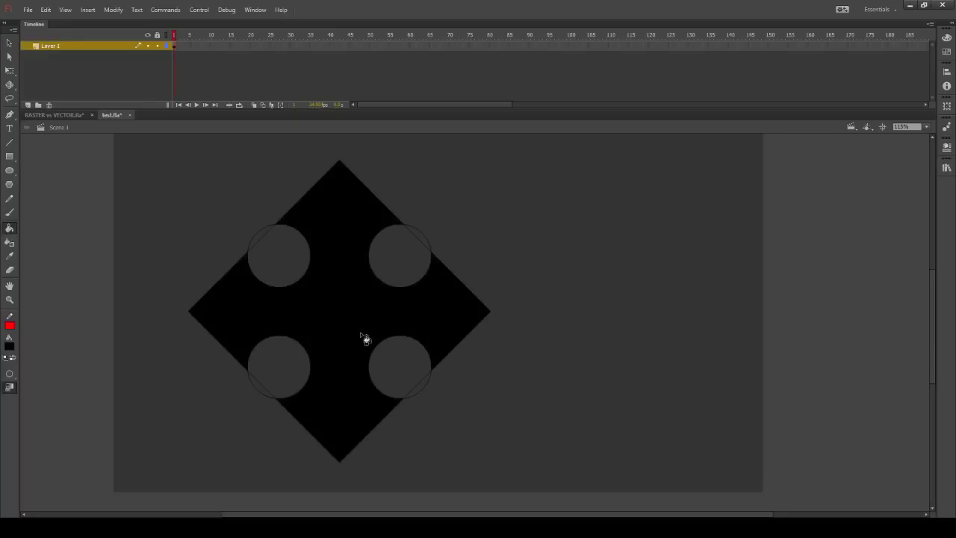
Delete all the connected outlines, leaving only the notched black fill
key(v)
double_click(338, 312)
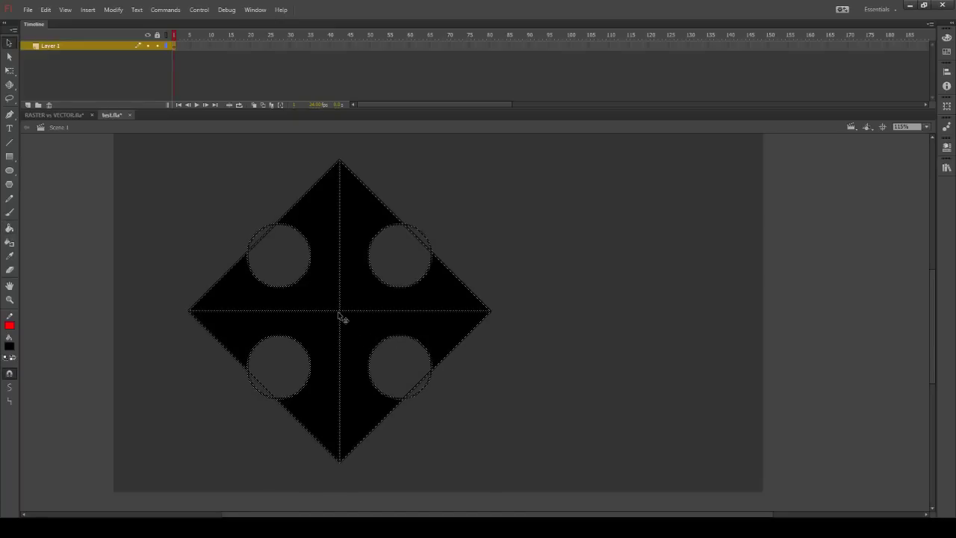
key(Delete)
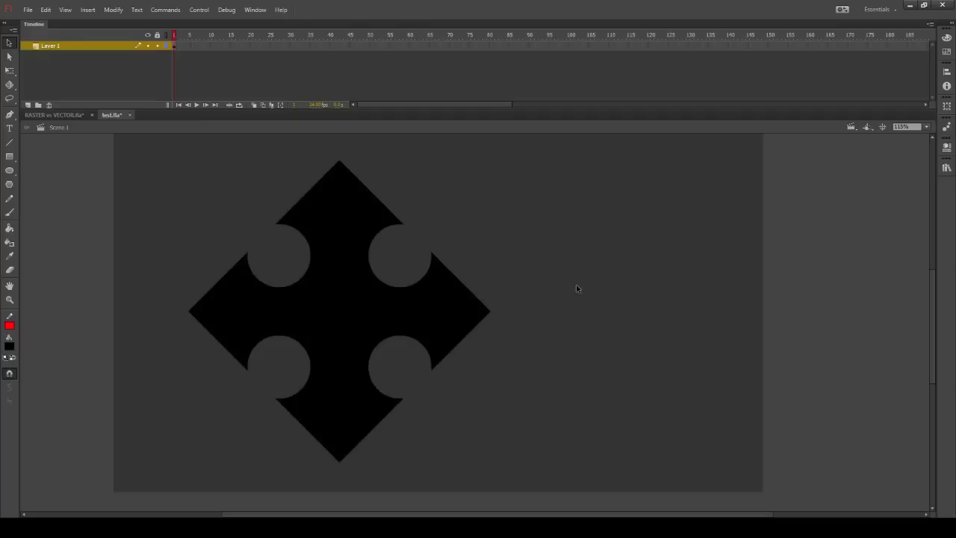
click(10, 170)
Draw an outline-only circle with no fill at the centre of the cross
drag(164, 215, 198, 241)
key(ctrl+z)
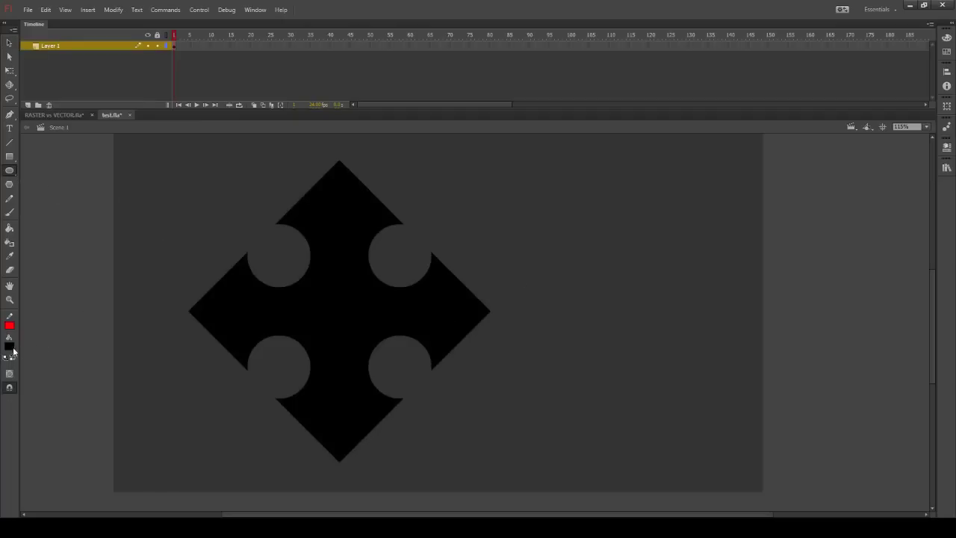
click(162, 155)
mouse_move(142, 182)
mouse_down()
mouse_move(205, 248)
mouse_move(187, 230)
mouse_move(360, 335)
mouse_up()
Delete the centre circle's fill and its red outline, leaving a clean hole
key(v)
click(192, 217)
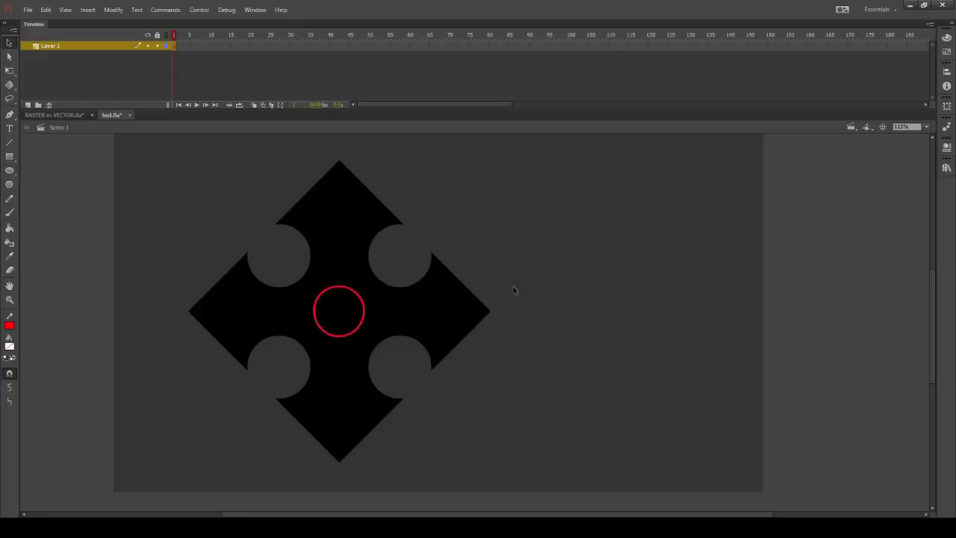
click(356, 307)
key(Delete)
click(365, 306)
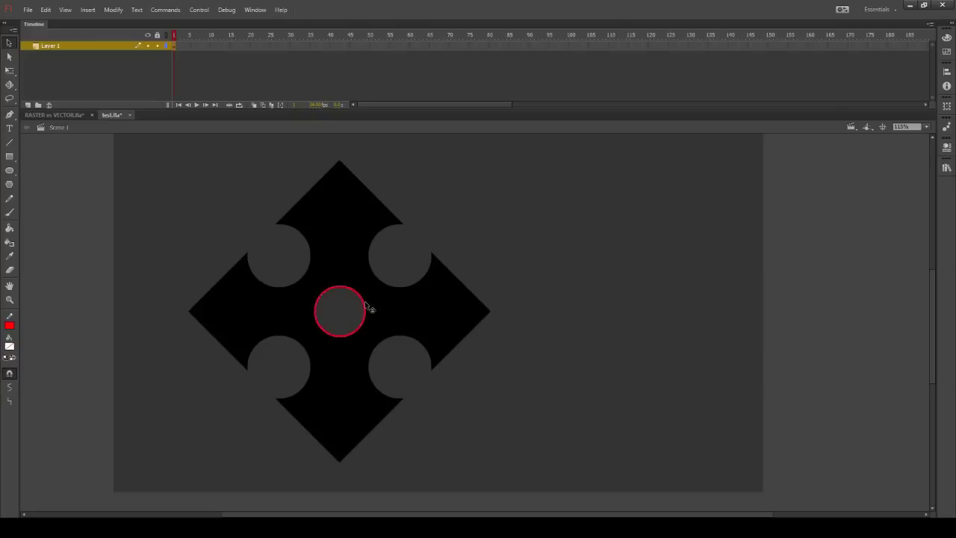
key(Delete)
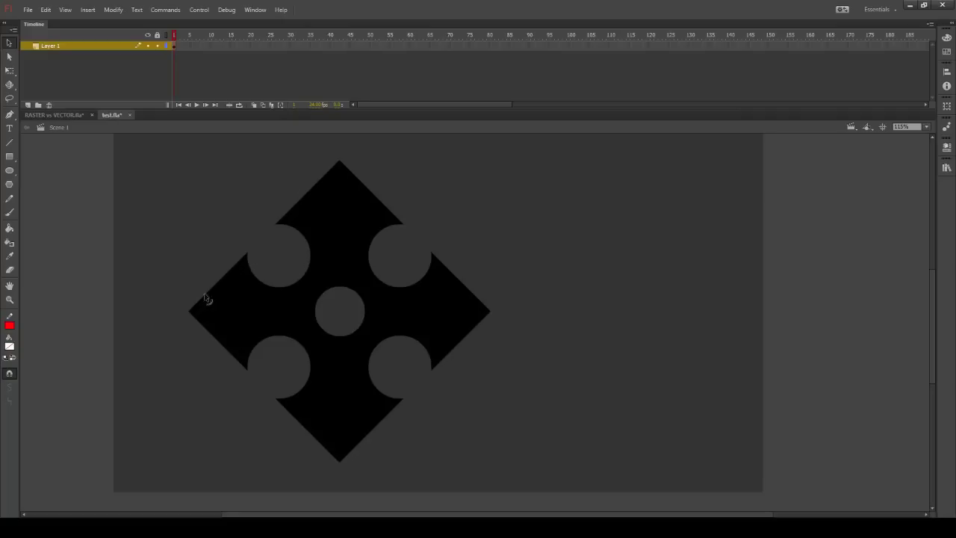
Trace red outlines around the centre hole and the cross's edges with the Ink Bottle
click(10, 244)
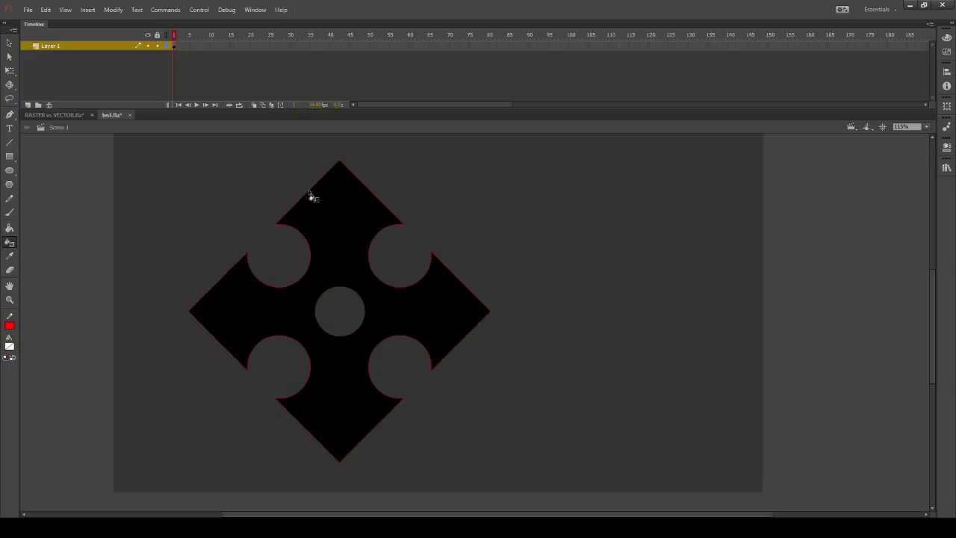
click(341, 291)
click(337, 214)
key(ctrl+z)
key(ctrl+z)
key(ctrl+z)
key(ctrl+y)
key(ctrl+z)
key(ctrl+y)
key(v)
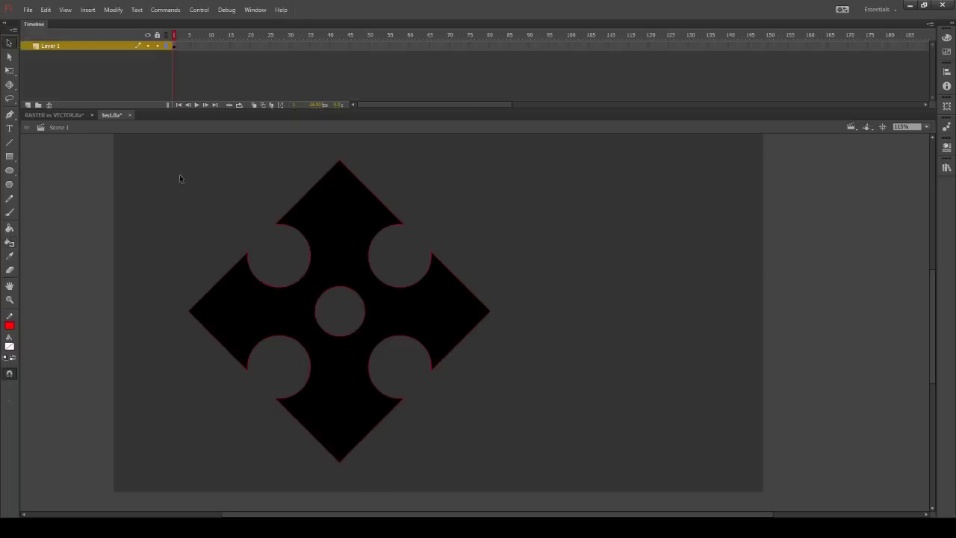
click(310, 195)
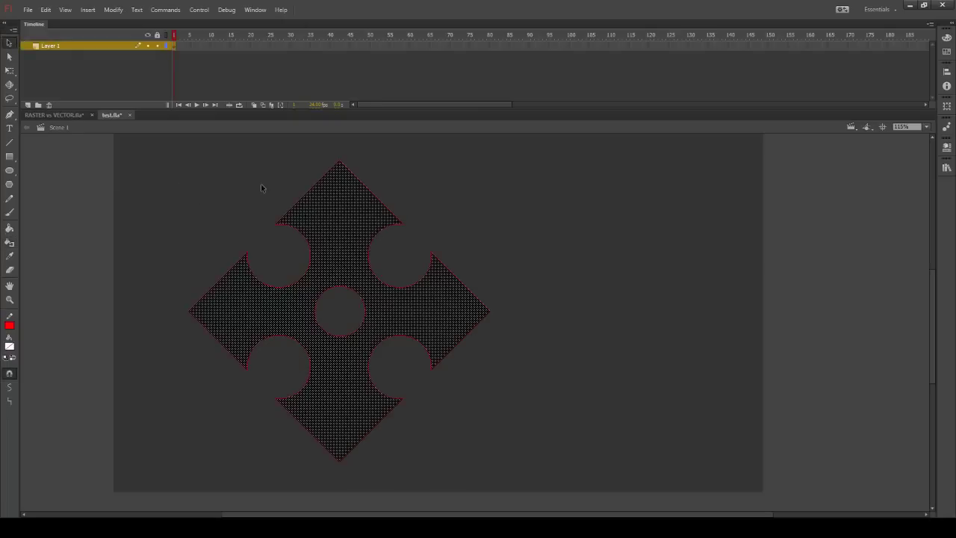
Nudge the upper-left and upper-right edge outlines inward to form inner bevel lines
click(262, 188)
click(308, 195)
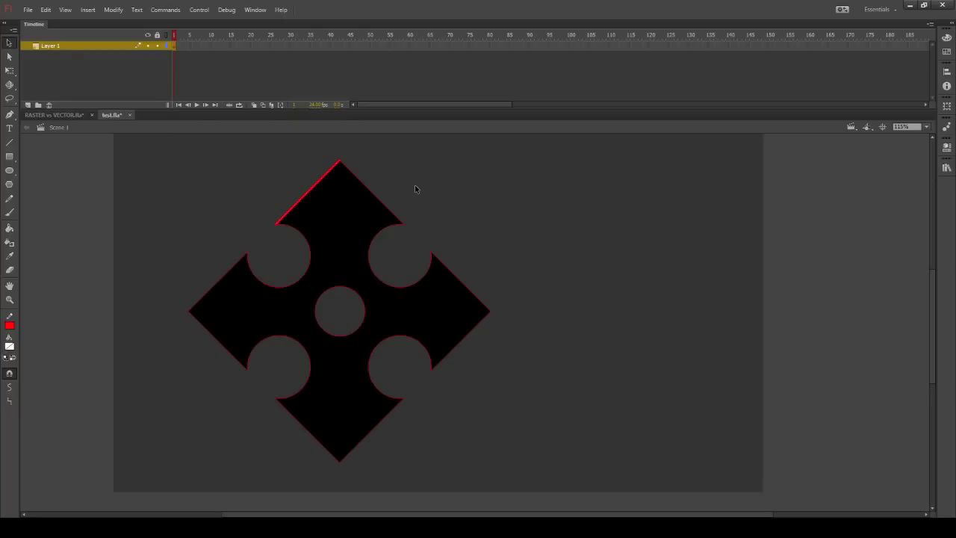
key(Right)
key(Right)
key(Right)
key(Left)
key(Left)
key(Left)
key(Right)
key(Right)
key(Right)
key(Right)
key(Right)
key(Right)
key(Right)
key(Right)
key(Right)
key(Right)
key(Right)
key(Right)
key(Right)
key(Right)
key(Right)
key(Right)
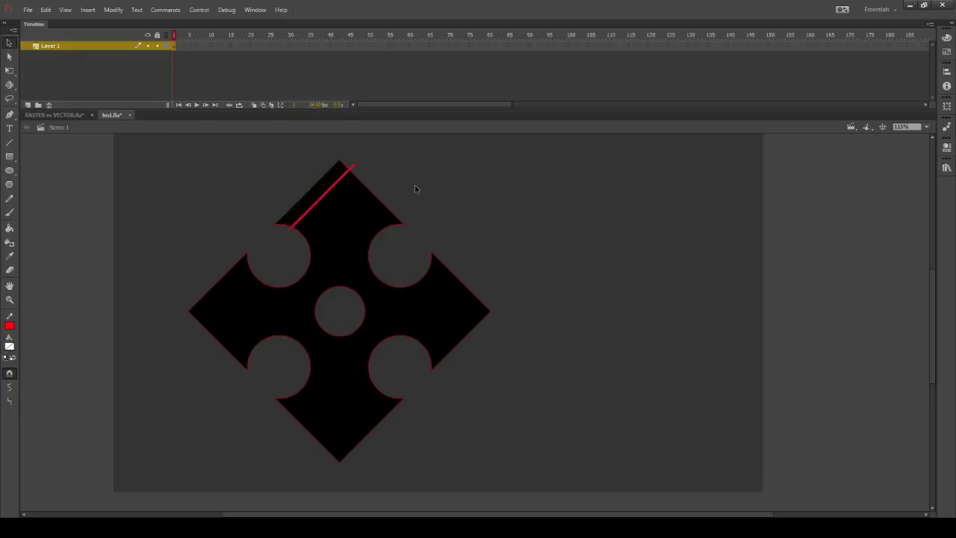
key(Down)
key(Down)
key(Down)
key(Down)
key(Down)
key(Down)
key(Down)
key(Down)
key(Down)
key(Down)
key(Down)
key(Down)
key(Down)
key(Down)
key(Down)
key(Down)
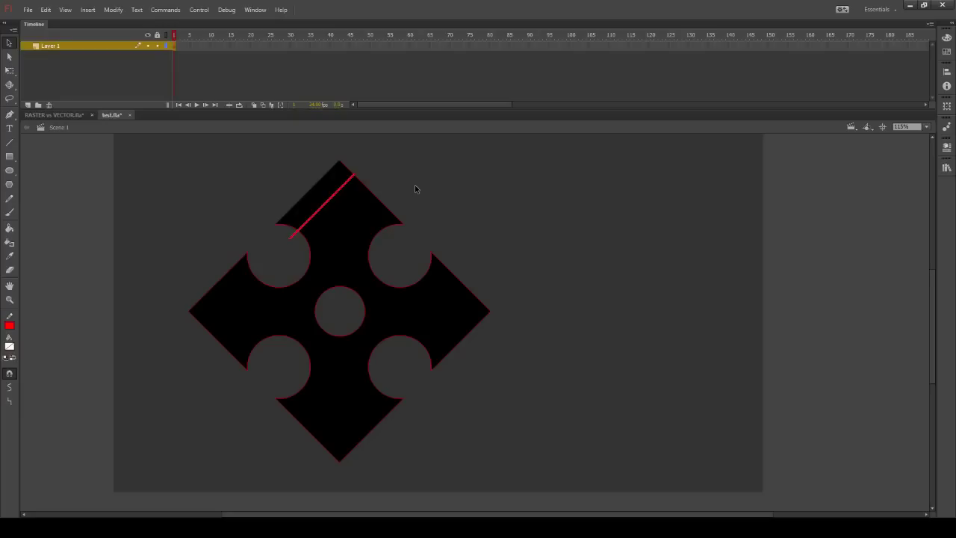
click(373, 194)
key(Left)
key(Left)
key(Left)
key(Left)
key(Left)
key(Left)
key(Left)
key(Left)
key(Left)
key(Left)
key(Left)
key(Left)
key(Left)
key(Left)
key(Left)
key(Left)
key(Left)
key(Down)
key(Down)
key(Down)
key(Down)
key(Down)
key(Down)
key(Down)
key(Down)
key(Down)
key(Down)
key(Down)
key(Down)
key(Down)
key(Down)
key(Down)
key(Down)
key(Down)
click(506, 259)
key(Down)
key(Down)
key(Down)
key(Down)
key(Down)
key(Down)
key(Down)
key(Down)
key(Down)
key(Down)
key(Down)
key(Down)
key(Down)
key(Down)
key(Down)
key(Down)
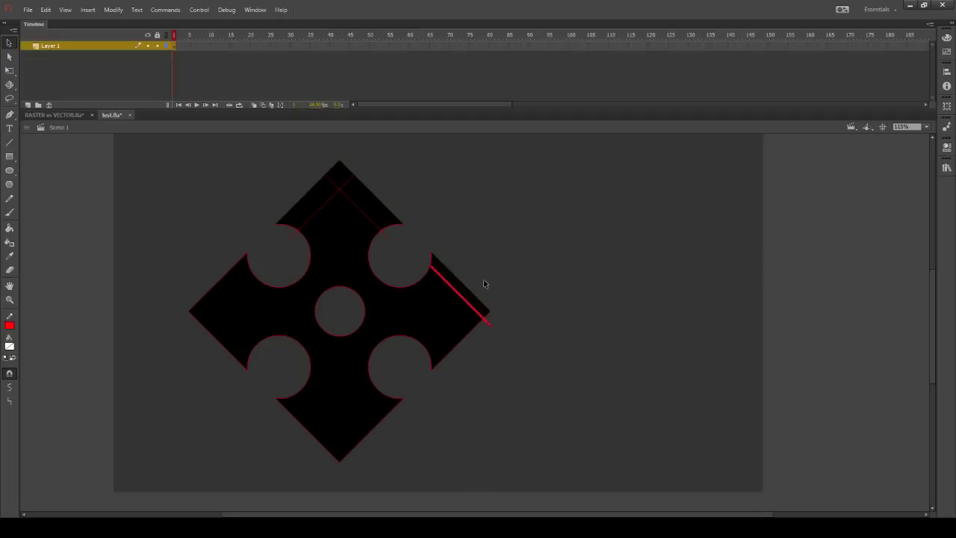
key(Left)
key(Left)
key(Left)
key(Left)
key(Left)
key(Left)
key(Left)
key(Left)
key(Left)
key(Left)
key(Left)
key(Left)
key(Left)
key(Left)
key(Left)
key(Left)
key(Left)
Nudge the lower-right edge outline inward, undoing the unwanted moves
click(466, 337)
drag(487, 317, 489, 314)
key(Left)
key(Left)
key(Left)
key(Left)
key(Left)
key(Left)
key(Left)
key(Left)
key(Left)
key(Left)
key(Left)
key(Left)
key(Left)
key(Left)
key(Left)
key(Left)
key(Left)
key(Up)
key(Up)
key(Up)
key(Up)
key(Up)
key(Up)
key(Up)
key(Up)
key(Up)
key(Up)
key(Up)
key(Up)
key(Up)
key(Up)
key(Up)
key(Up)
key(Up)
click(371, 429)
key(Left)
key(Left)
key(Left)
key(Left)
key(Left)
key(Left)
key(Left)
key(Left)
key(Left)
key(Left)
key(Left)
key(Left)
key(Left)
key(Left)
key(Left)
key(Left)
key(Left)
key(Up)
key(Up)
key(Up)
key(Up)
key(Up)
key(Up)
key(Up)
key(Up)
key(Up)
key(Up)
key(Up)
key(Up)
key(Up)
key(Up)
key(Up)
key(Up)
key(Up)
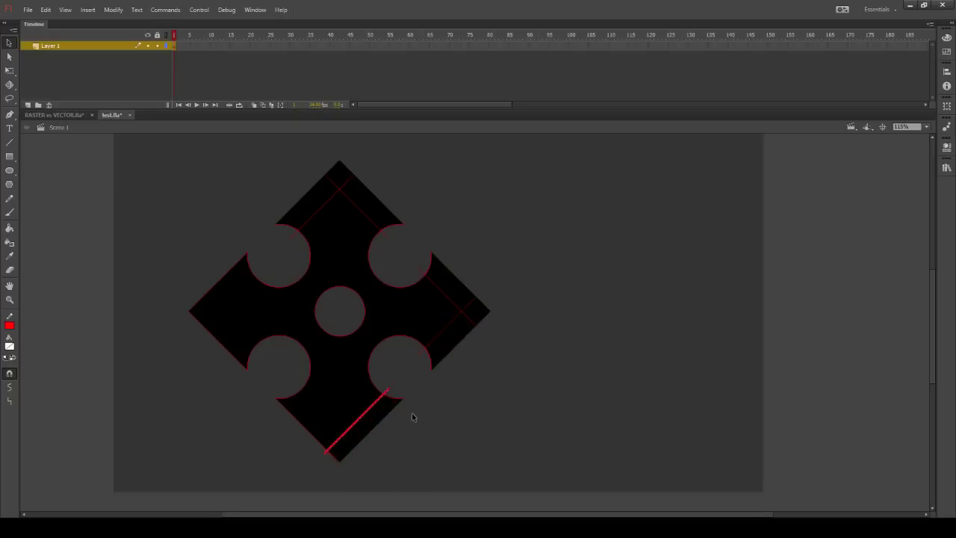
click(387, 442)
key(ctrl+z)
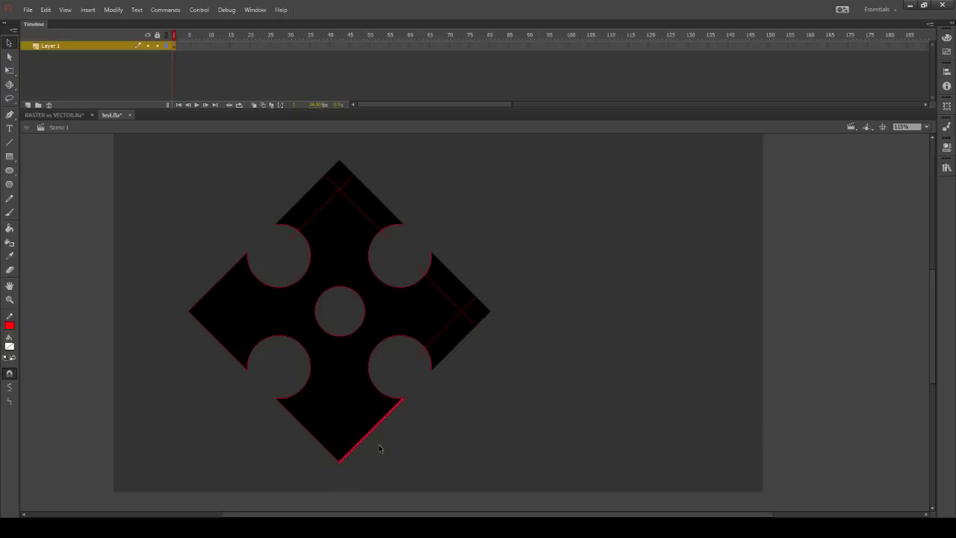
key(Left)
key(Left)
key(Left)
key(Left)
key(Left)
key(Left)
key(Left)
key(Left)
key(Left)
key(Left)
key(Left)
key(Left)
key(Left)
key(Left)
key(Left)
key(Left)
key(Left)
key(Up)
key(Up)
key(Up)
key(Up)
key(Up)
key(Up)
key(Up)
key(Up)
key(Up)
key(Up)
key(Up)
key(Up)
key(Up)
key(Up)
key(Up)
key(Up)
key(Up)
key(ctrl+z)
Shift the lower-left and upper-left inner lines inward into their final positions
click(319, 445)
key(Right)
key(Right)
key(Right)
key(Right)
key(Right)
key(Right)
key(Right)
key(Right)
key(Right)
key(Right)
key(Right)
key(Right)
key(Right)
key(Right)
key(Right)
key(Right)
key(Right)
key(Right)
key(Up)
key(Up)
key(Up)
key(Up)
key(Up)
key(Up)
key(Up)
key(Up)
key(Up)
key(Up)
key(Up)
key(Up)
key(Up)
key(Up)
key(Up)
key(Up)
key(Up)
key(Up)
key(ctrl+z)
click(233, 351)
click(222, 355)
click(225, 348)
key(Right)
key(Right)
key(Right)
key(Right)
key(Right)
key(Right)
key(Right)
key(Right)
key(Right)
key(Right)
key(Right)
key(Right)
key(Right)
key(Right)
key(Right)
key(Right)
key(Right)
key(Up)
key(Up)
key(Up)
key(Up)
key(Left)
key(Left)
key(Left)
key(Left)
key(Left)
key(Left)
key(Left)
key(Left)
key(Left)
key(Left)
key(Left)
key(Left)
key(Up)
key(Up)
key(Up)
key(Up)
key(Up)
key(Up)
key(Up)
key(Up)
key(Up)
key(Up)
key(Up)
key(Up)
key(Up)
key(Up)
key(Up)
key(Up)
click(203, 303)
key(Down)
key(Down)
key(Down)
key(Down)
key(Down)
key(Down)
key(Down)
key(Down)
key(Down)
key(Down)
key(Down)
key(Down)
key(Down)
key(Down)
key(Down)
key(Down)
key(Down)
key(Right)
key(Right)
key(Right)
key(Right)
key(Right)
key(Right)
key(Right)
key(Right)
key(Right)
key(Right)
key(Right)
key(Right)
key(Right)
key(Right)
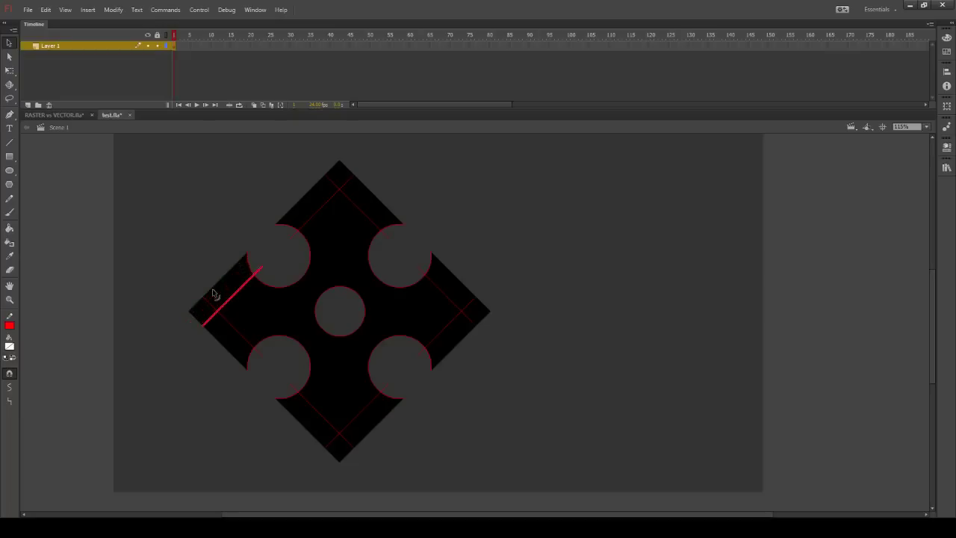
click(194, 264)
Draw short corner lines joining the bevel lines at the left, top, right and bottom tips
key(n)
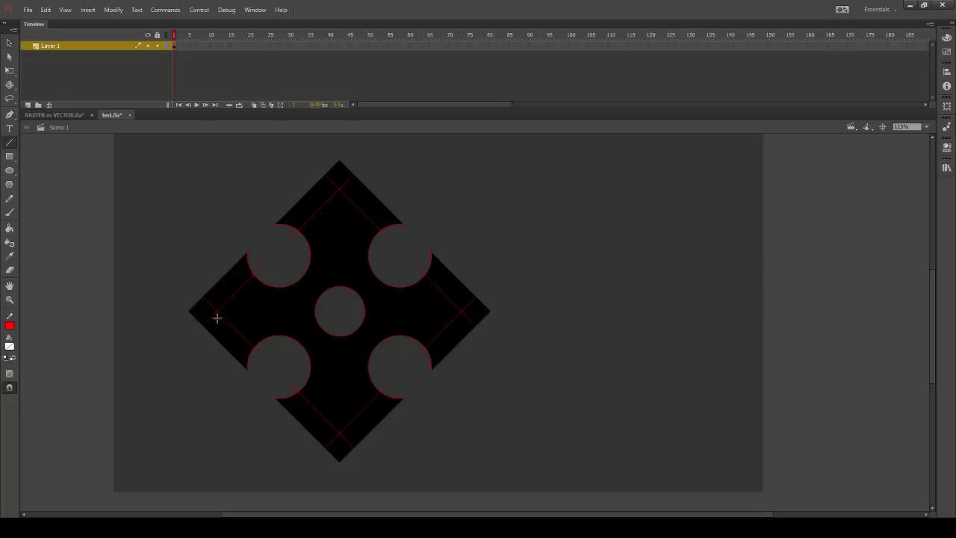
drag(204, 311, 188, 311)
drag(340, 176, 339, 162)
drag(461, 312, 485, 310)
drag(339, 433, 339, 460)
Fill the four outer bevel strips and tip pieces green
click(10, 227)
click(292, 416)
click(335, 449)
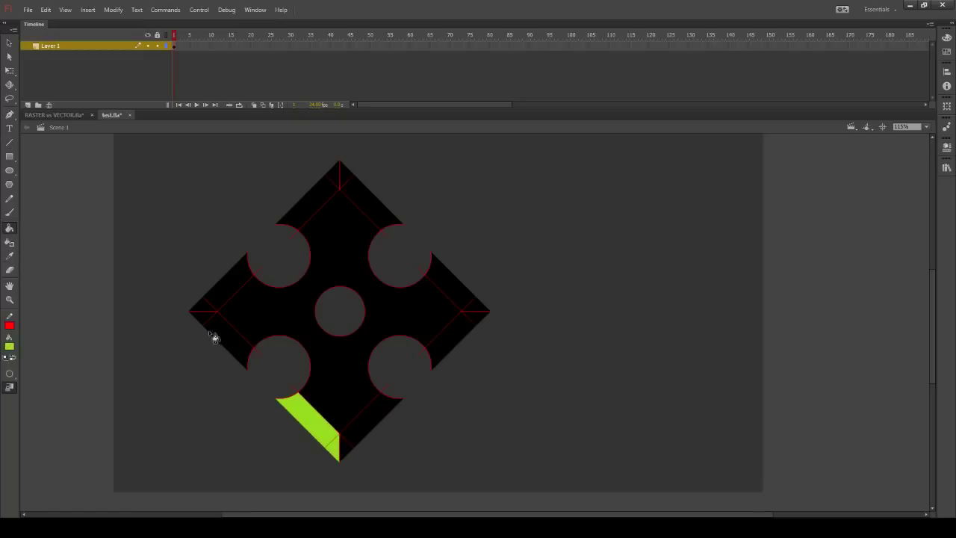
click(209, 307)
click(229, 297)
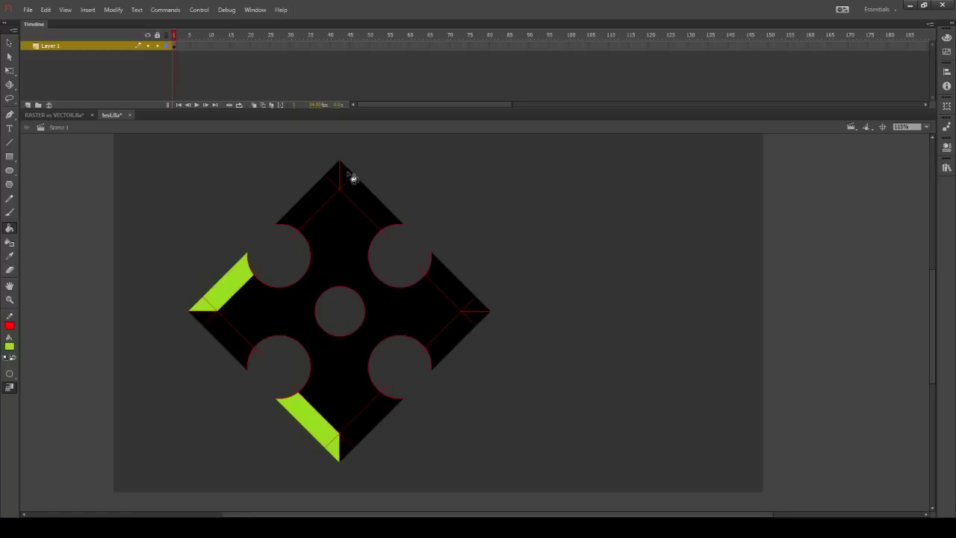
click(349, 177)
click(357, 196)
click(475, 315)
click(463, 327)
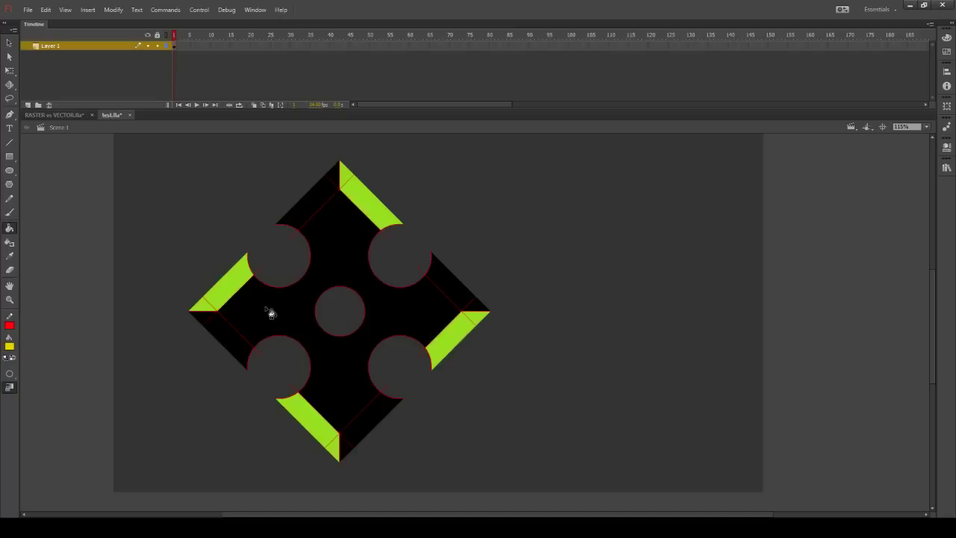
Fill the alternate bevel strips and tip slivers yellow
click(202, 316)
click(224, 336)
click(333, 187)
click(332, 176)
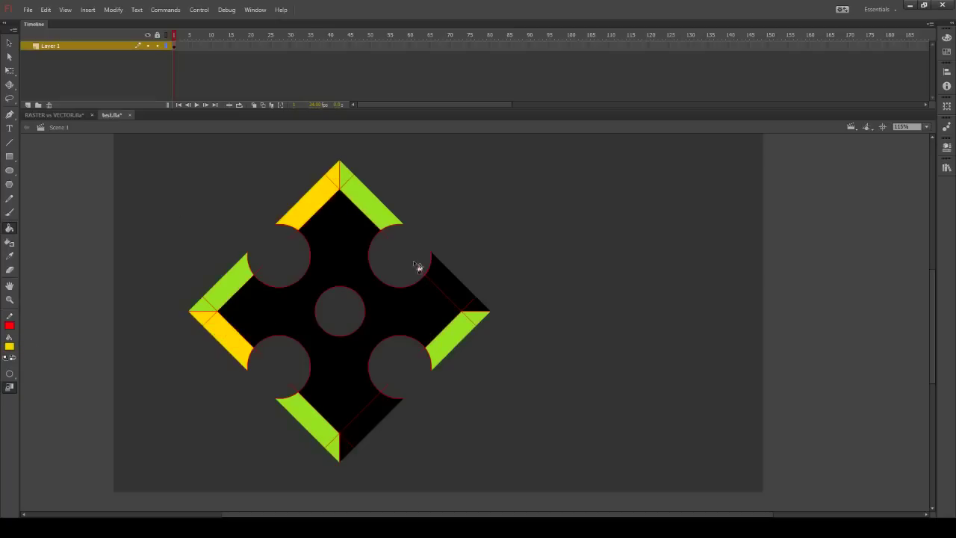
click(442, 282)
click(474, 306)
click(345, 451)
click(373, 420)
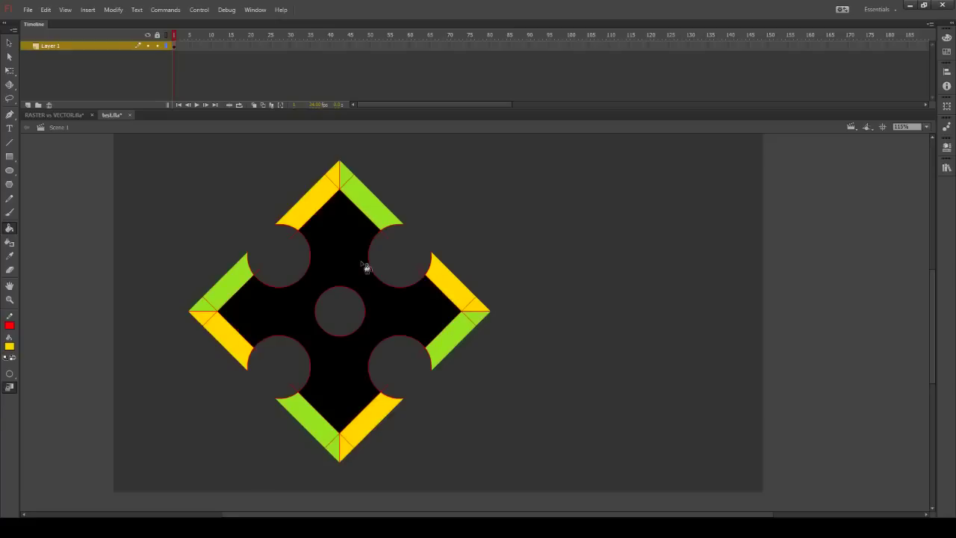
Delete all the connected red guide lines
key(v)
double_click(309, 359)
key(Delete)
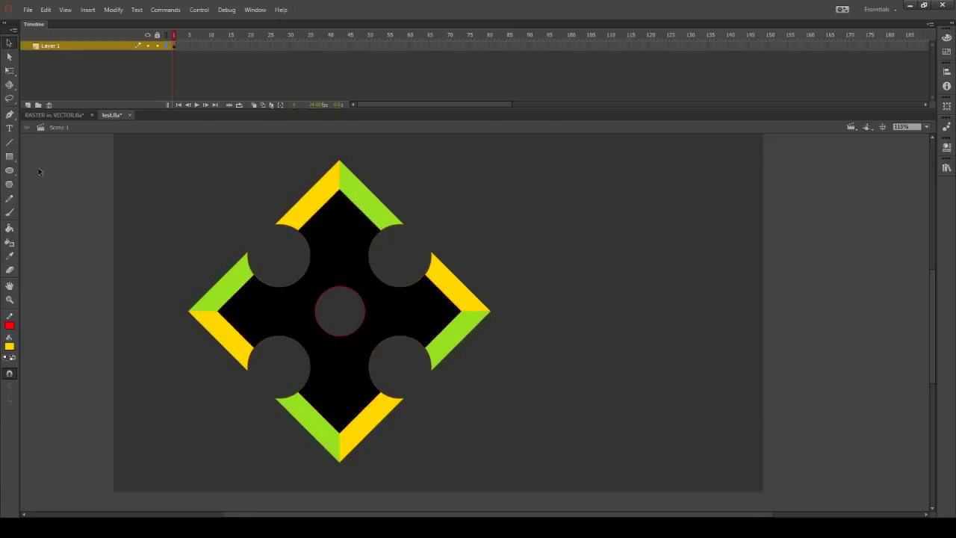
Draw a yellow sun with brushed rays at top-left, then switch to RASTER vs VECTOR.fla
click(9, 170)
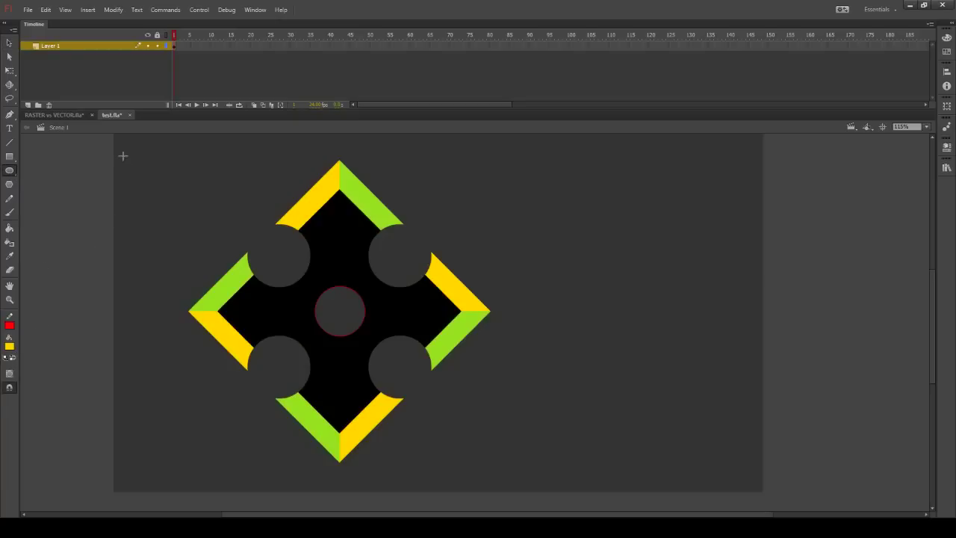
mouse_move(123, 155)
mouse_down()
mouse_move(160, 193)
mouse_move(184, 168)
mouse_move(198, 170)
mouse_up()
click(9, 211)
mouse_move(170, 180)
mouse_down()
mouse_move(195, 200)
mouse_move(149, 231)
mouse_up()
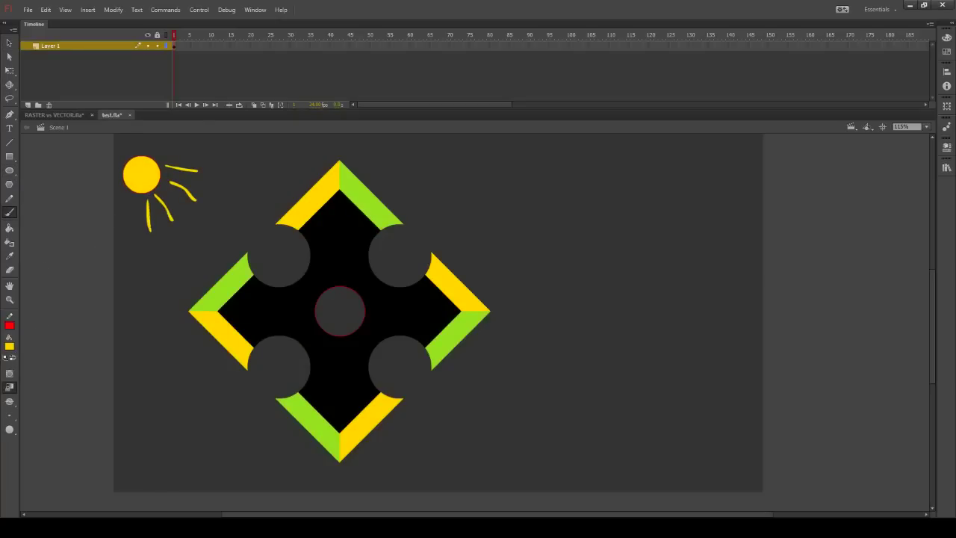
click(63, 115)
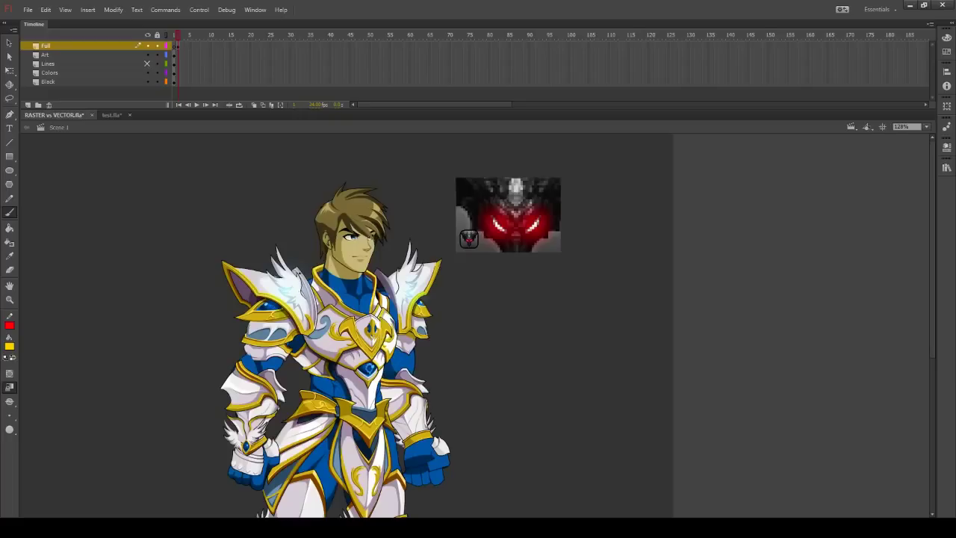
Brush a yellow doodle above the character, delete all its fragments, then return to test.fla
mouse_move(432, 154)
mouse_down()
mouse_move(420, 179)
mouse_move(398, 186)
mouse_move(448, 198)
mouse_up()
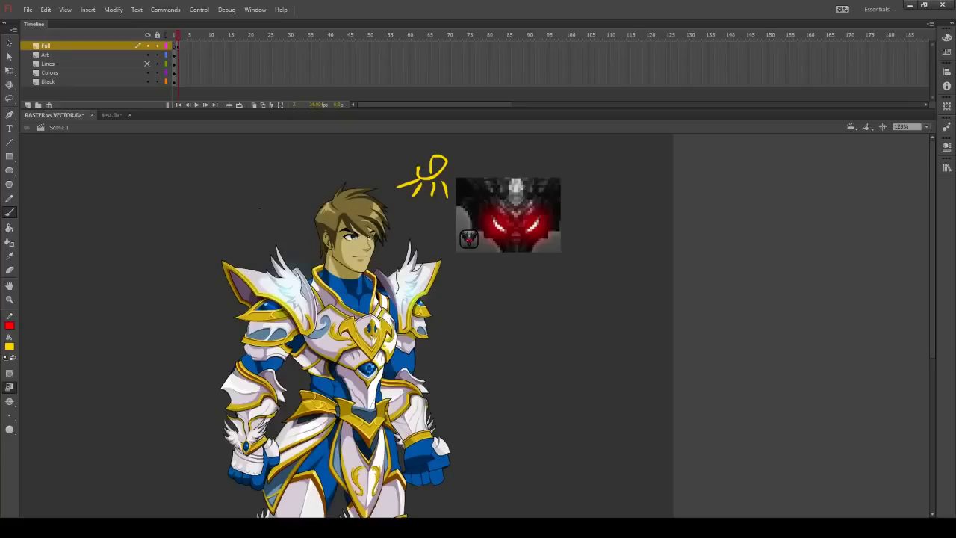
click(9, 42)
click(415, 186)
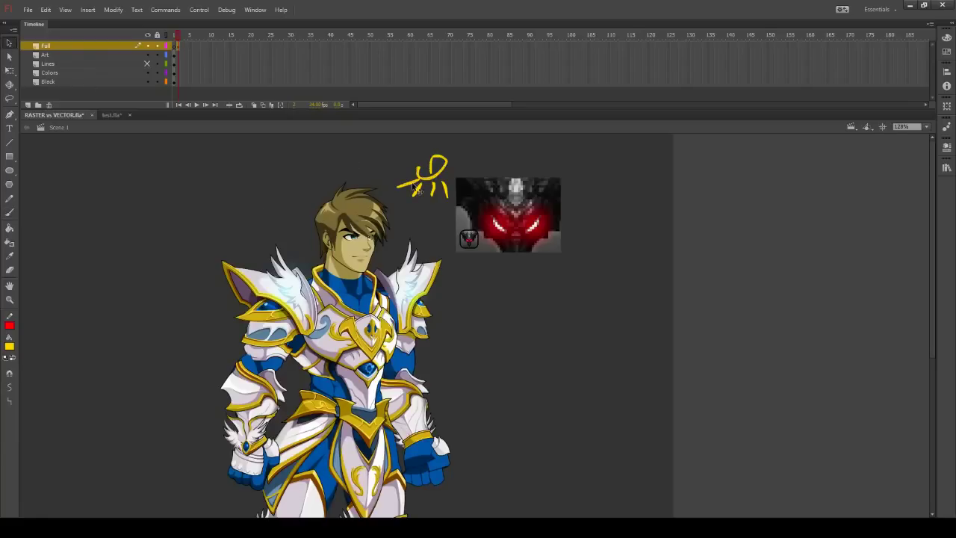
key(Delete)
click(418, 190)
key(Delete)
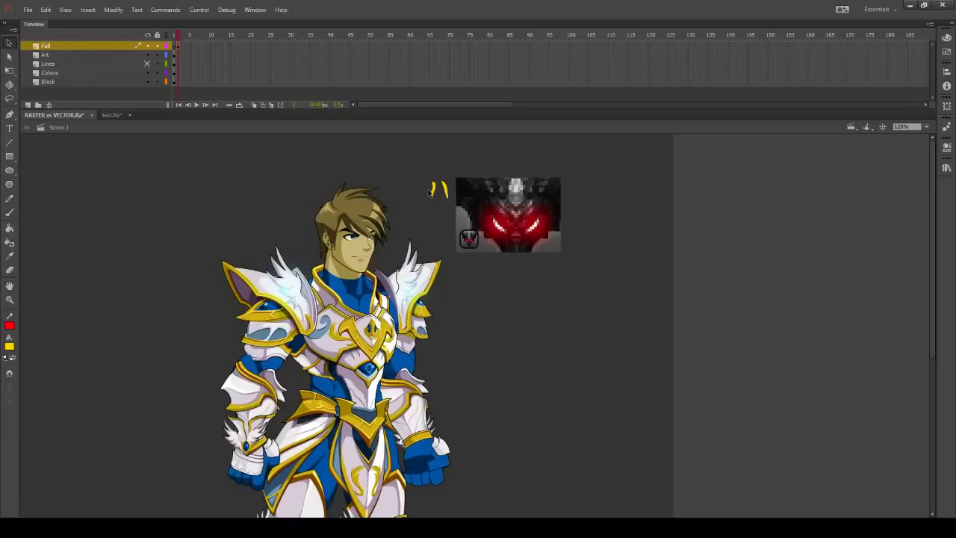
click(433, 190)
key(Delete)
click(443, 188)
key(Delete)
click(117, 118)
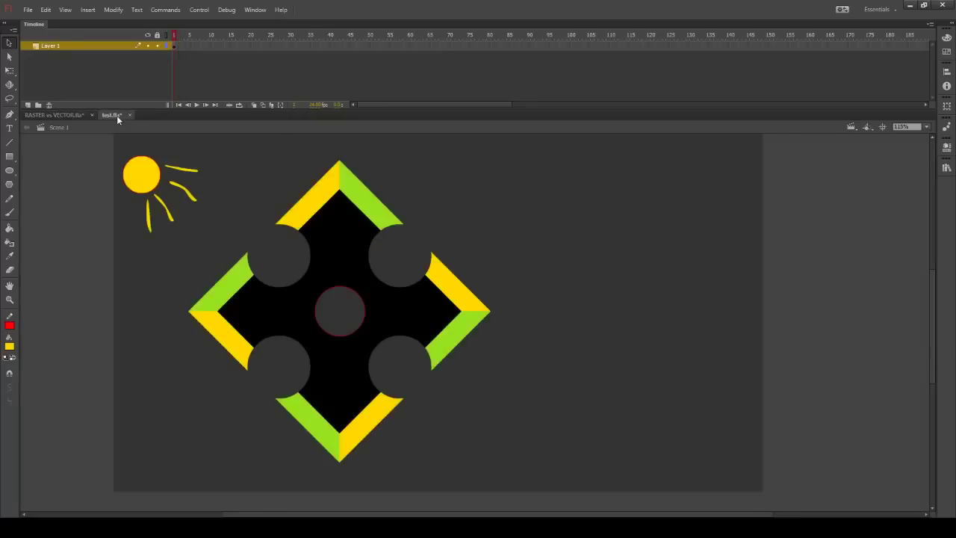
Delete the centre hole's red ring and fill the top arm's upper-left strip grey
click(358, 299)
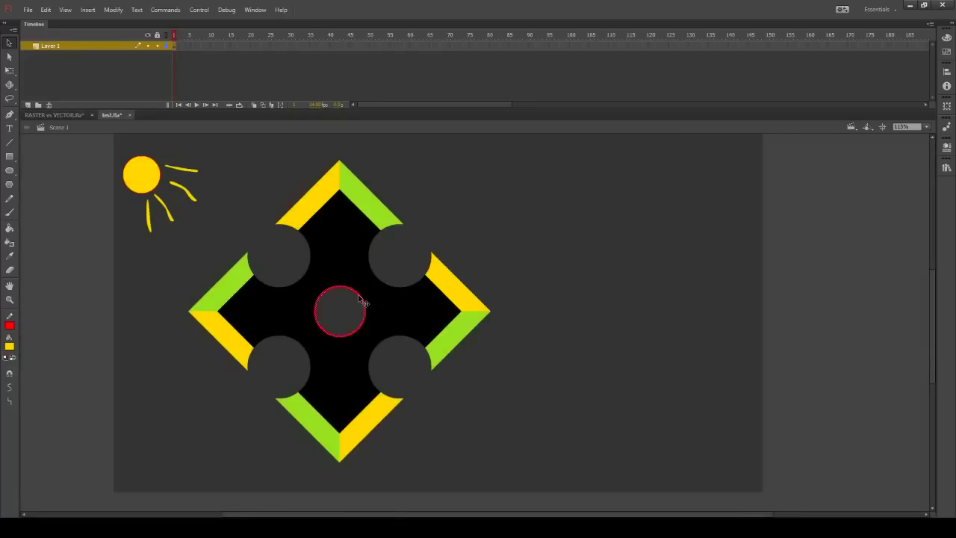
key(Delete)
click(10, 227)
click(315, 209)
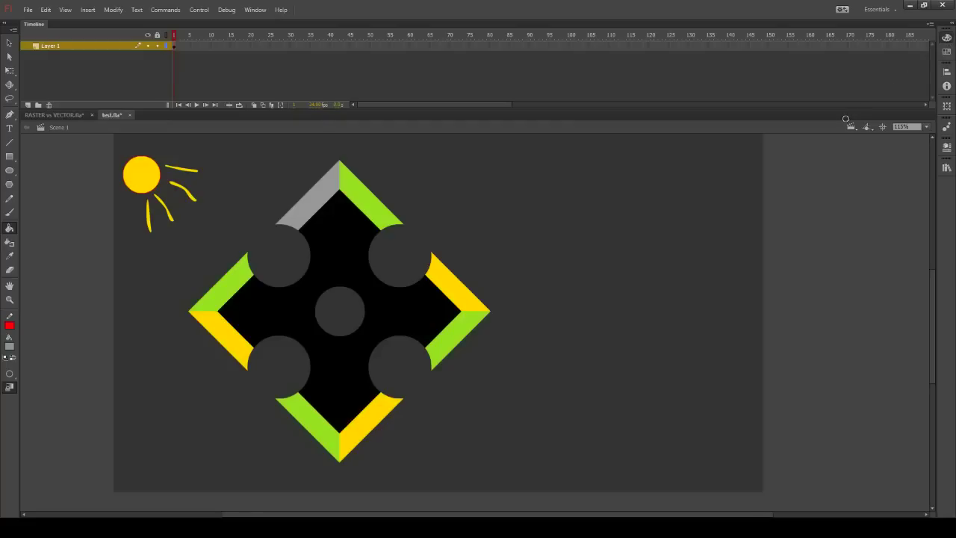
Recolour the remaining green and yellow bands grey-teal, lighter upper-left and darker lower-right
click(323, 198)
click(224, 300)
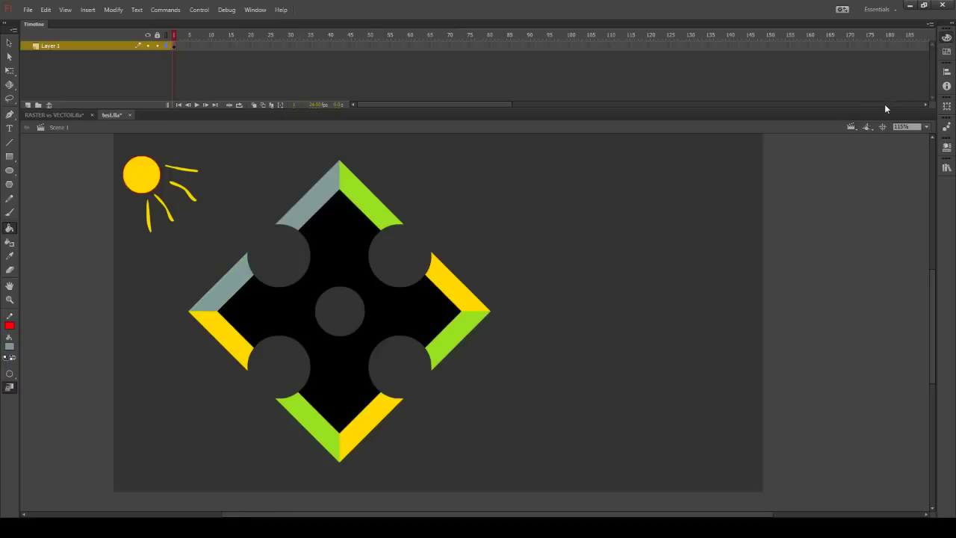
click(361, 198)
click(235, 338)
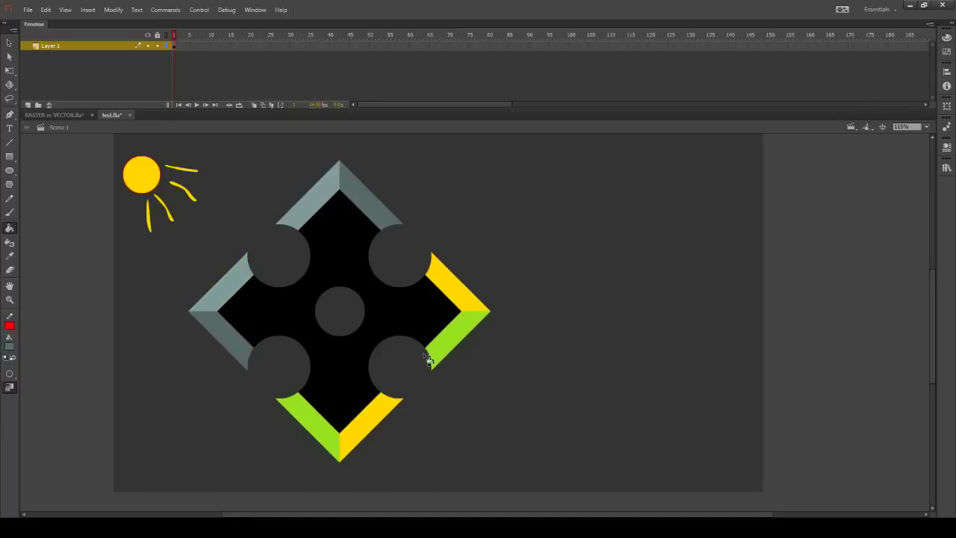
click(319, 426)
click(467, 301)
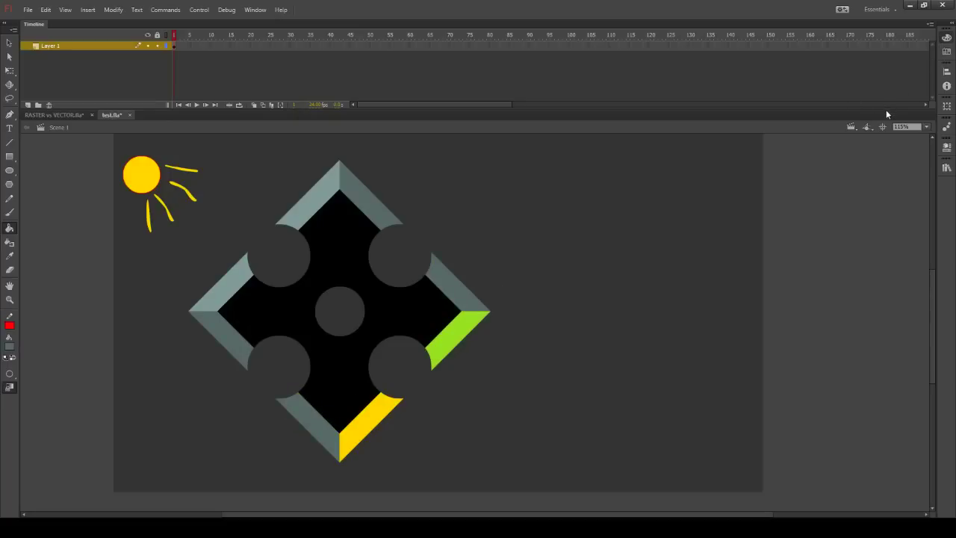
click(480, 353)
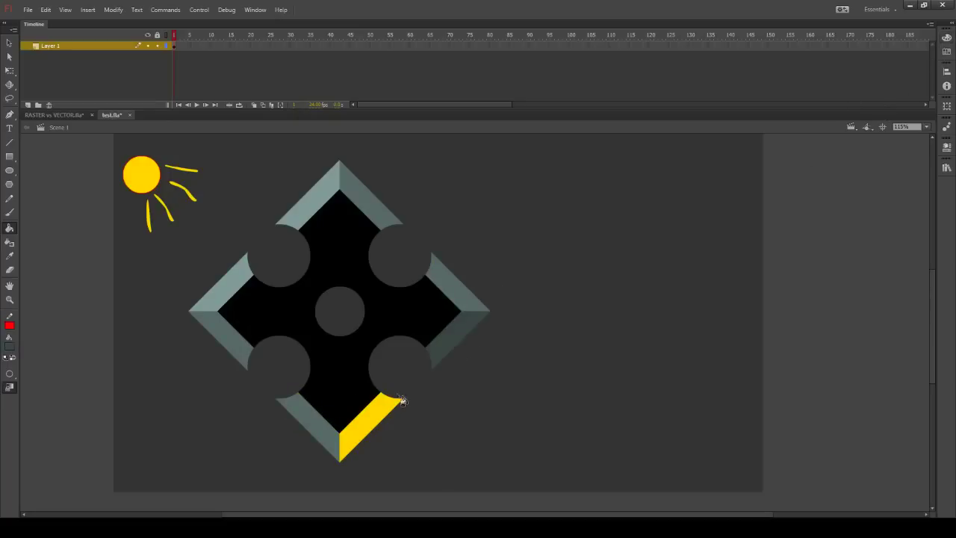
click(388, 413)
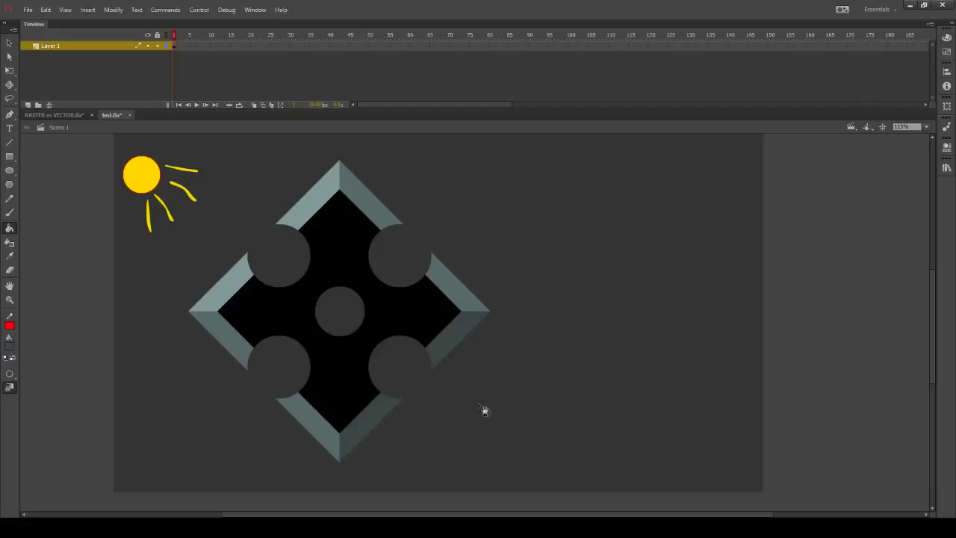
click(9, 42)
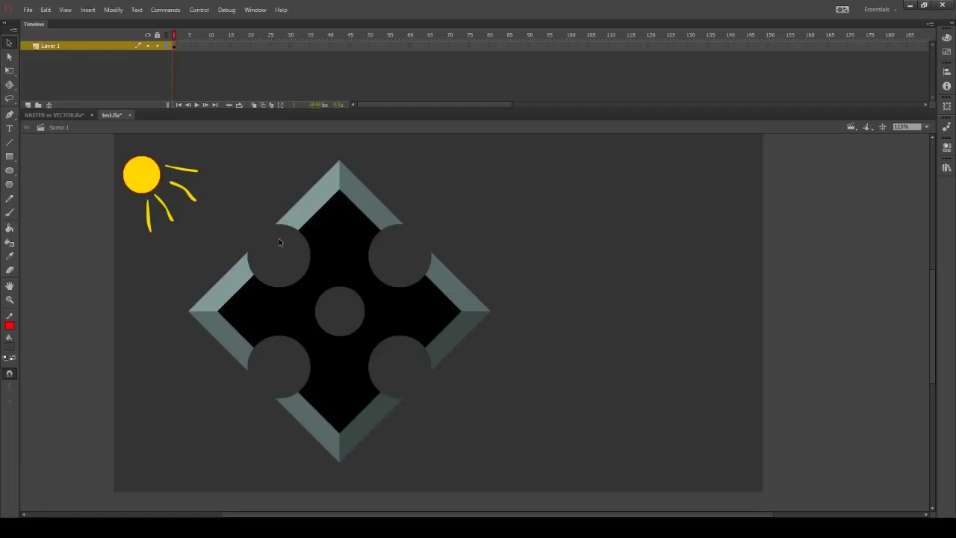
Draw guide lines along the top arm's bevel and near the left corner bevel
key(y)
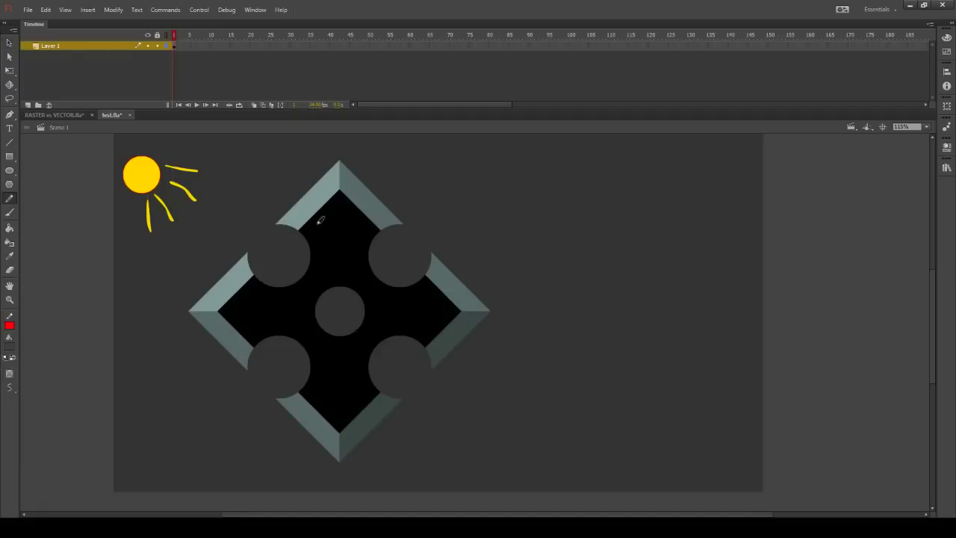
key(n)
mouse_move(310, 220)
mouse_down()
mouse_move(320, 179)
mouse_move(322, 197)
mouse_move(337, 191)
mouse_up()
key(v)
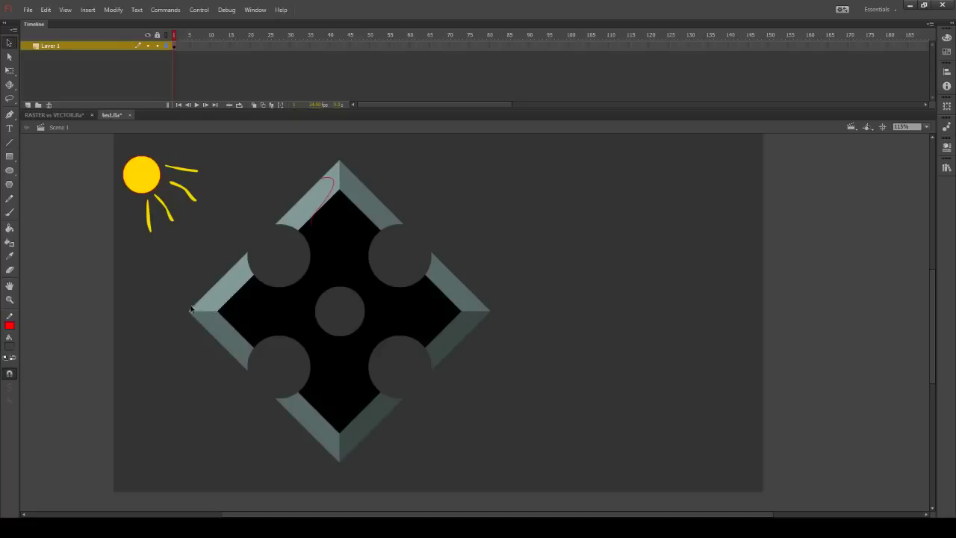
key(n)
drag(194, 297, 258, 281)
key(v)
Redraw a shorter curved guide at the left corner and fill that sliver with lighter grey
key(ctrl+z)
key(n)
drag(201, 296, 217, 309)
key(v)
click(10, 227)
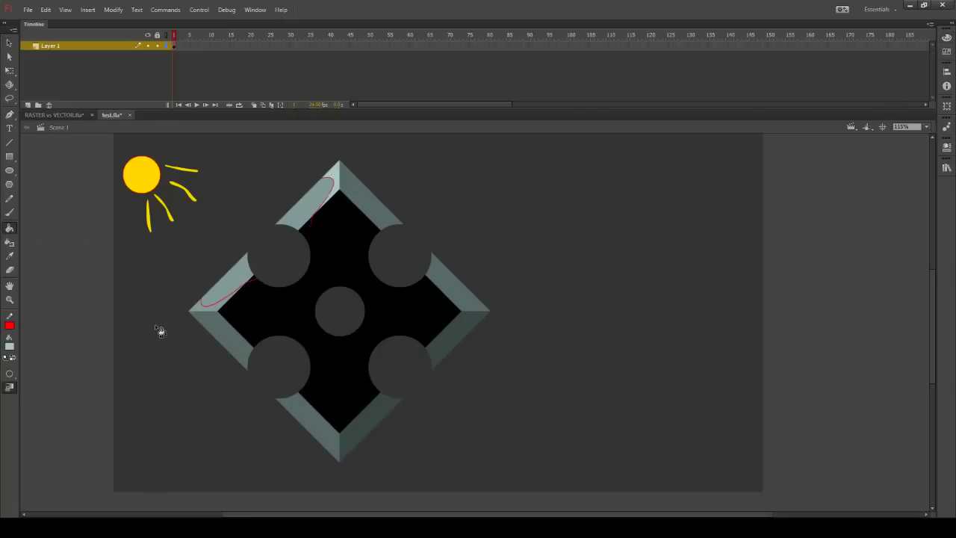
click(194, 308)
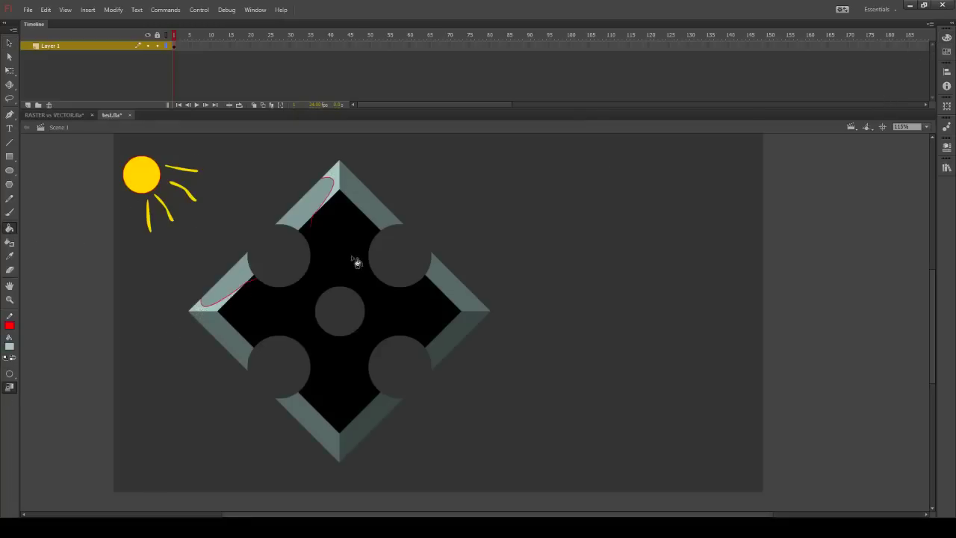
Draw a guide from the left corner to the top arm, then delete the red guide strokes
key(n)
drag(193, 312, 338, 179)
key(v)
key(v)
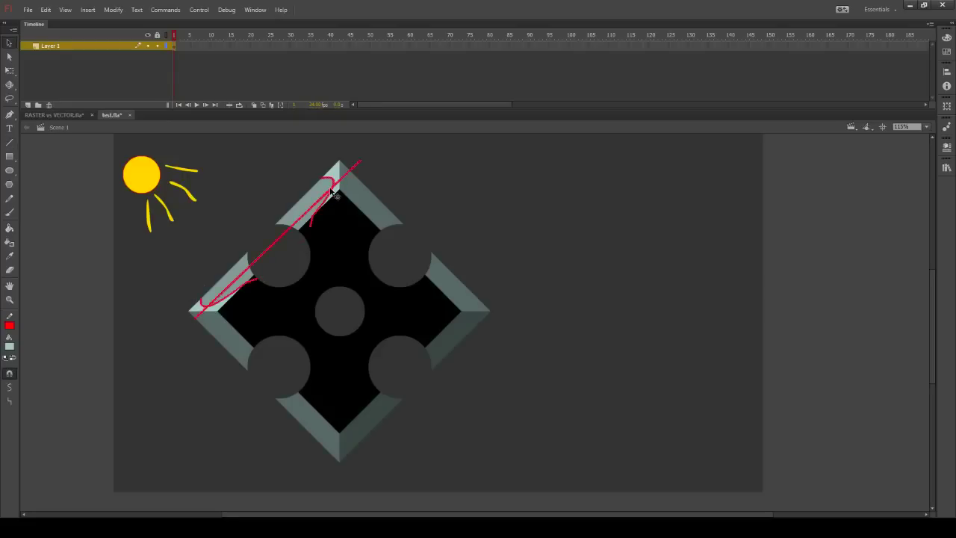
key(Delete)
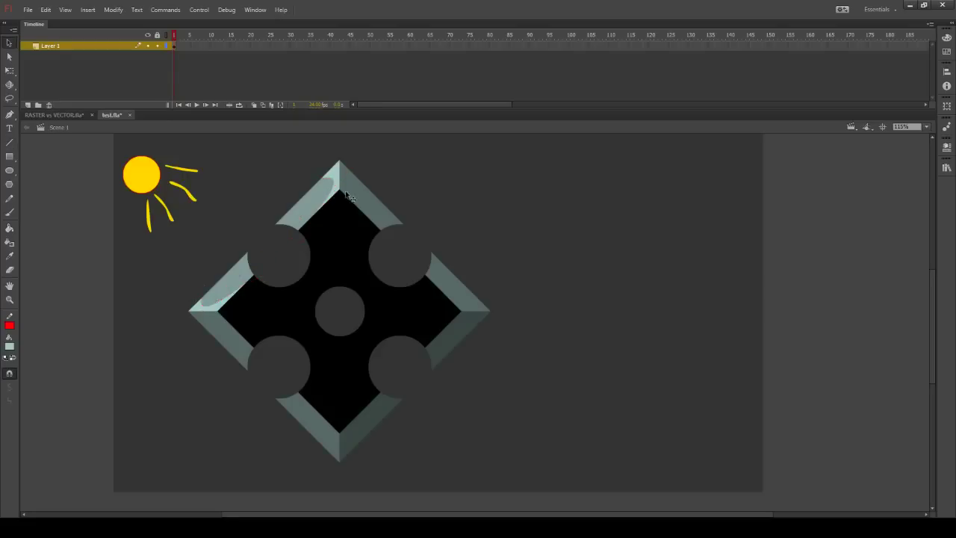
key(n)
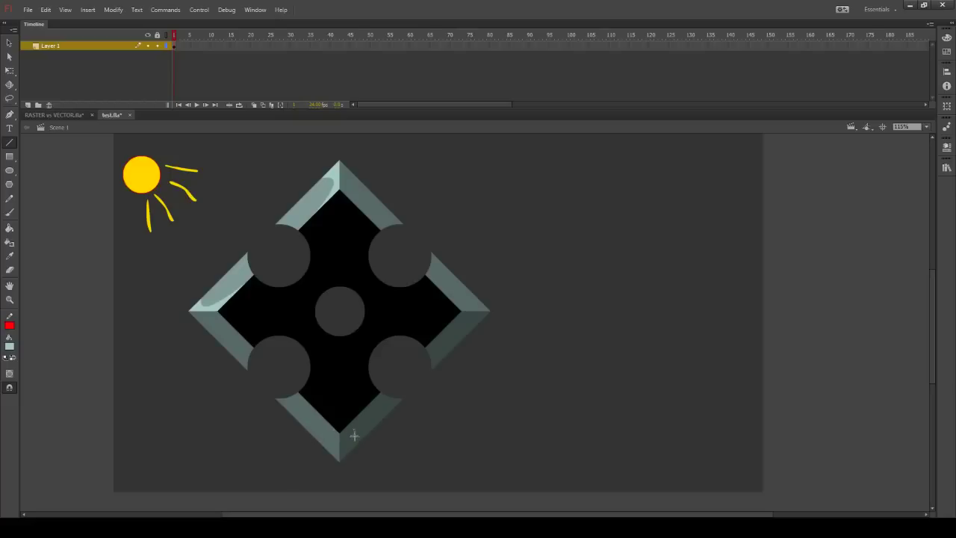
Draw and curve guide lines along the bottom-right and right edges of the bevel
mouse_move(369, 398)
mouse_down()
mouse_move(360, 448)
mouse_move(354, 441)
mouse_up()
key(v)
key(n)
drag(431, 337, 486, 319)
key(v)
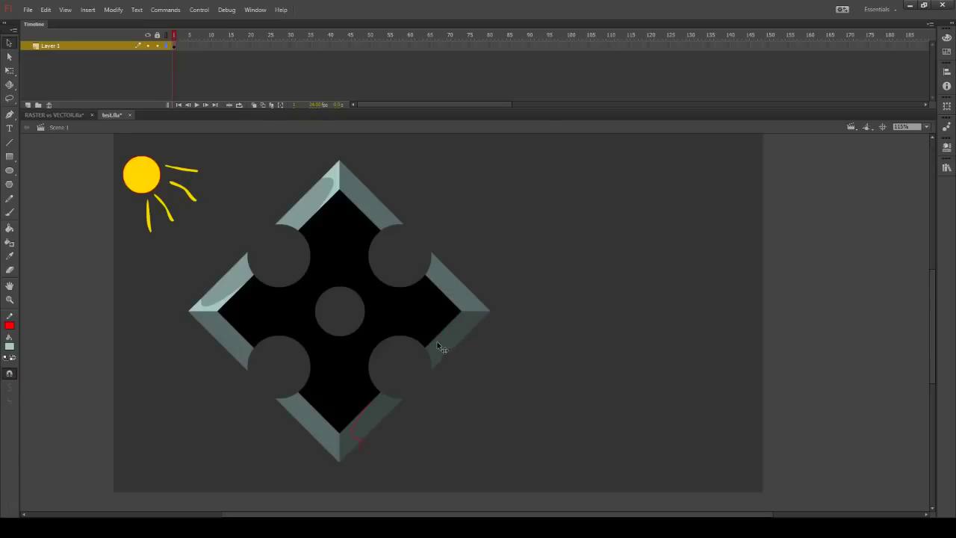
key(n)
drag(426, 345, 489, 329)
key(v)
Delete the small bevel pieces at the bottom tip and right corner, then the red guides
click(348, 446)
shift+click(472, 321)
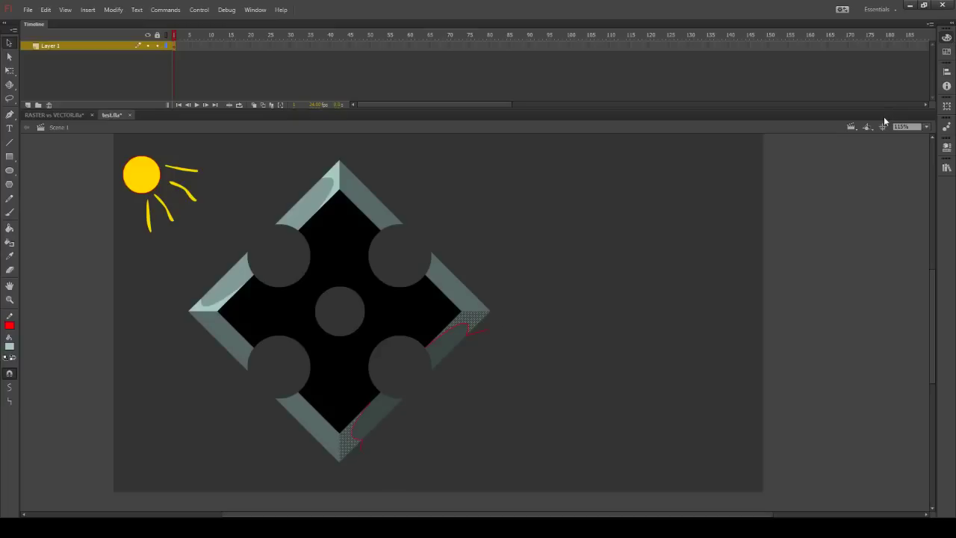
key(Delete)
key(n)
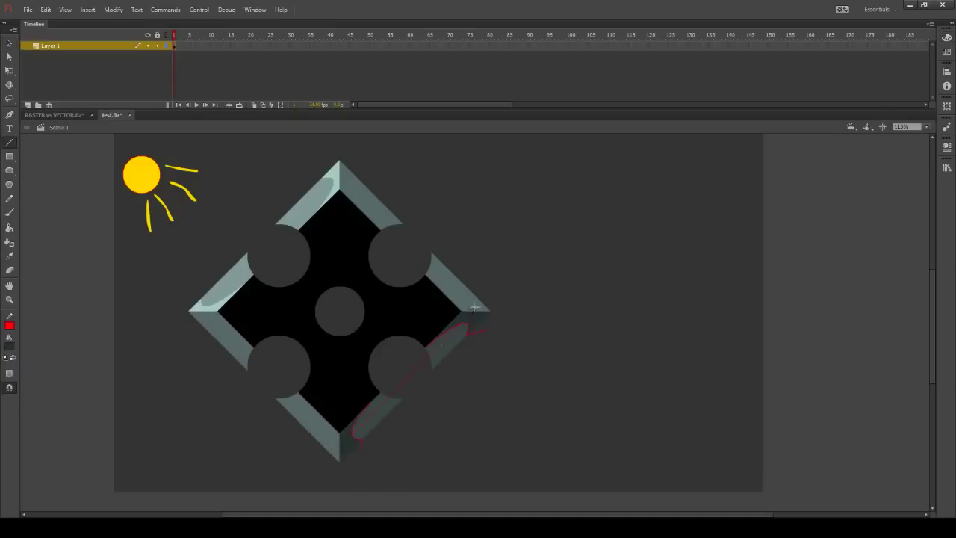
key(v)
click(457, 334)
shift+click(408, 377)
key(Delete)
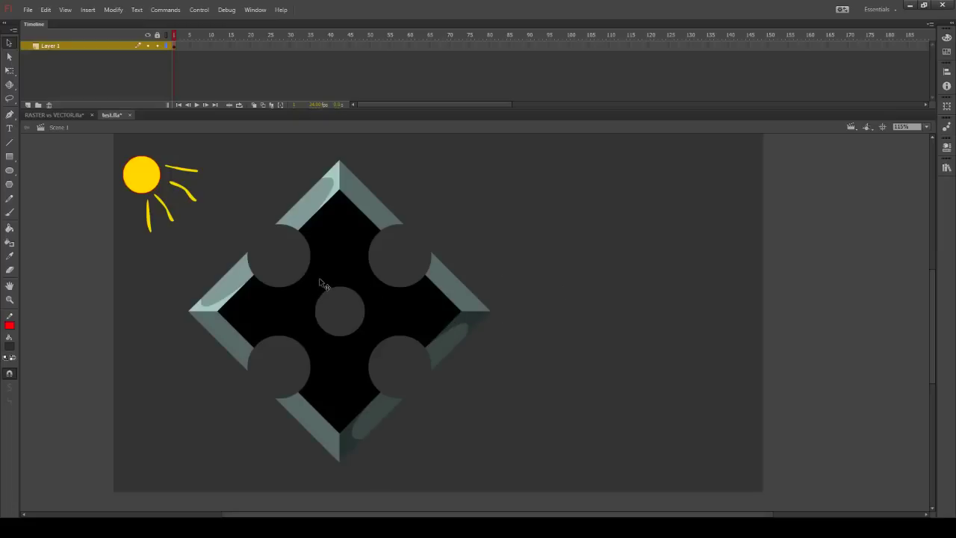
Paint over the top arm's highlight with the sampled bevel grey, zoomed into the top corner
click(10, 255)
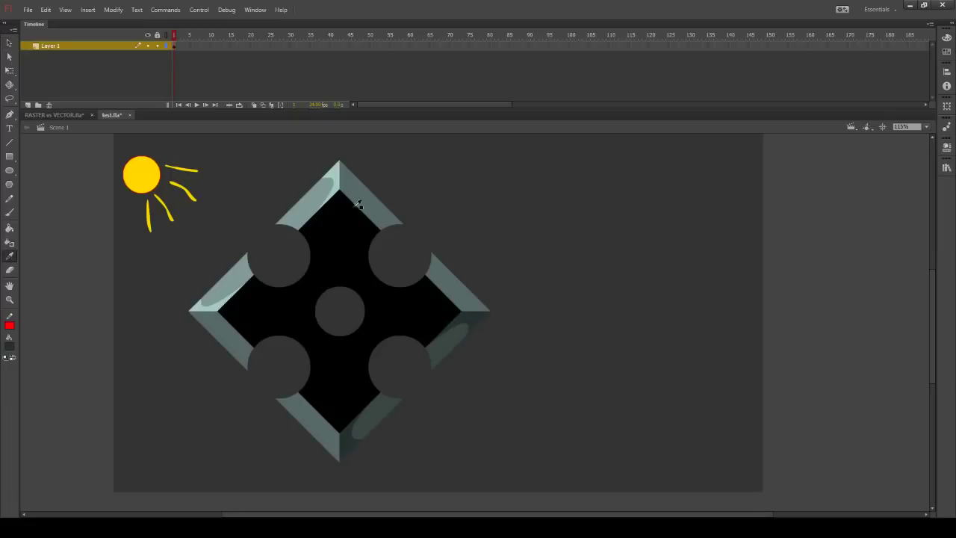
click(356, 206)
click(334, 182)
click(10, 299)
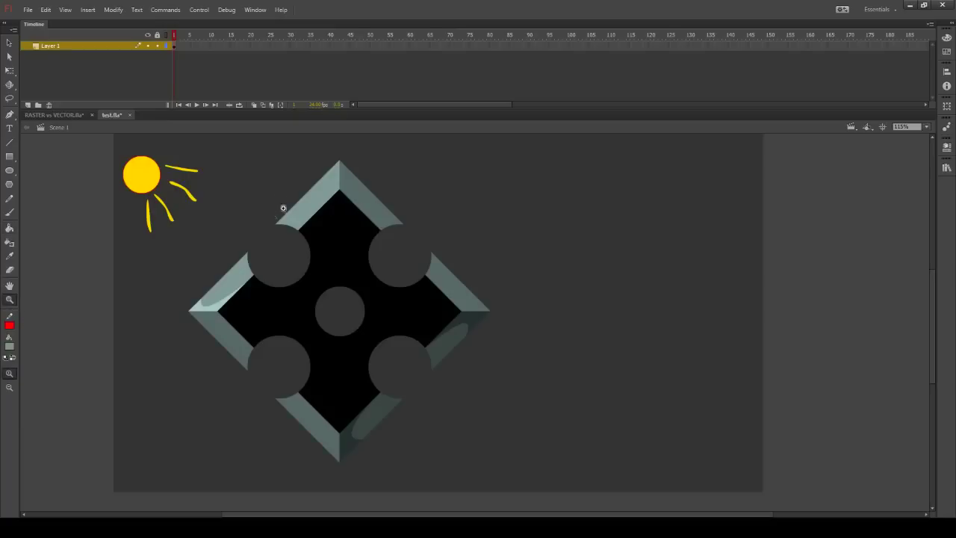
drag(258, 167, 415, 261)
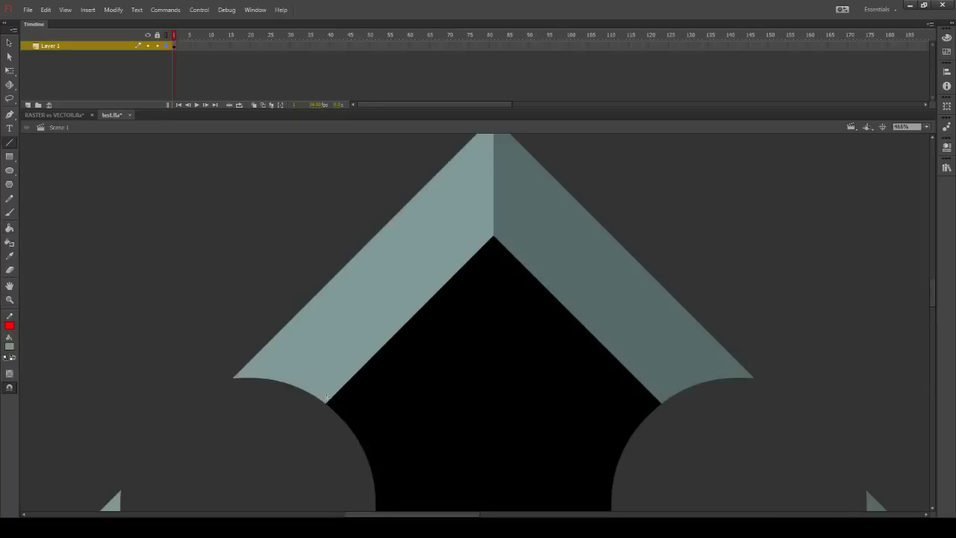
Form a thin white edge from the inner corner to the apex and delete the red guide strokes
mouse_move(323, 405)
mouse_down()
mouse_move(426, 267)
mouse_move(487, 236)
mouse_up()
scroll(519, 239, up, 3)
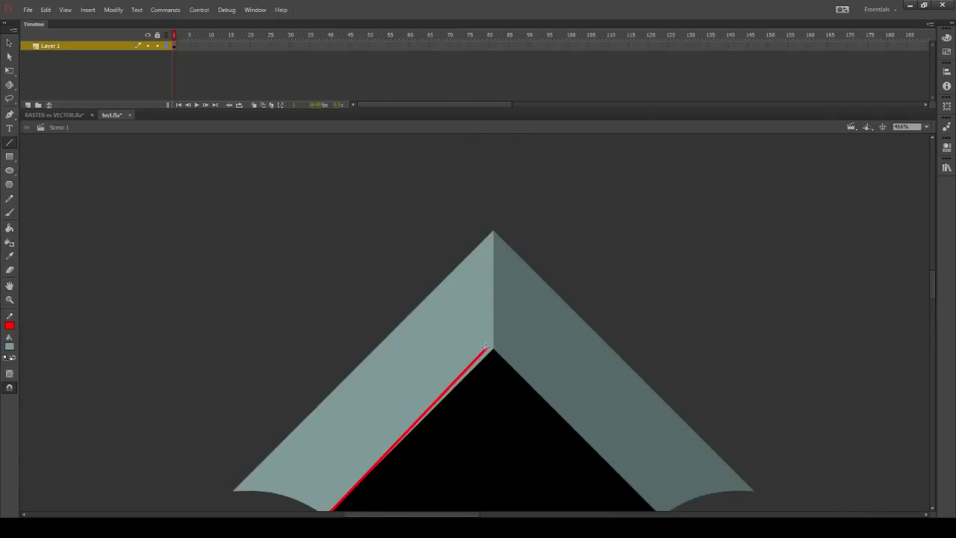
drag(485, 348, 493, 231)
key(v)
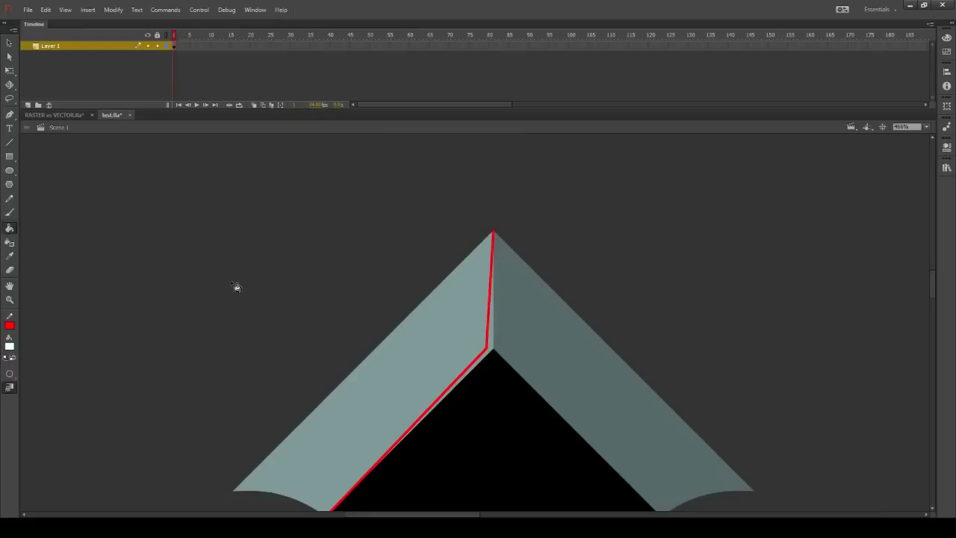
double_click(491, 347)
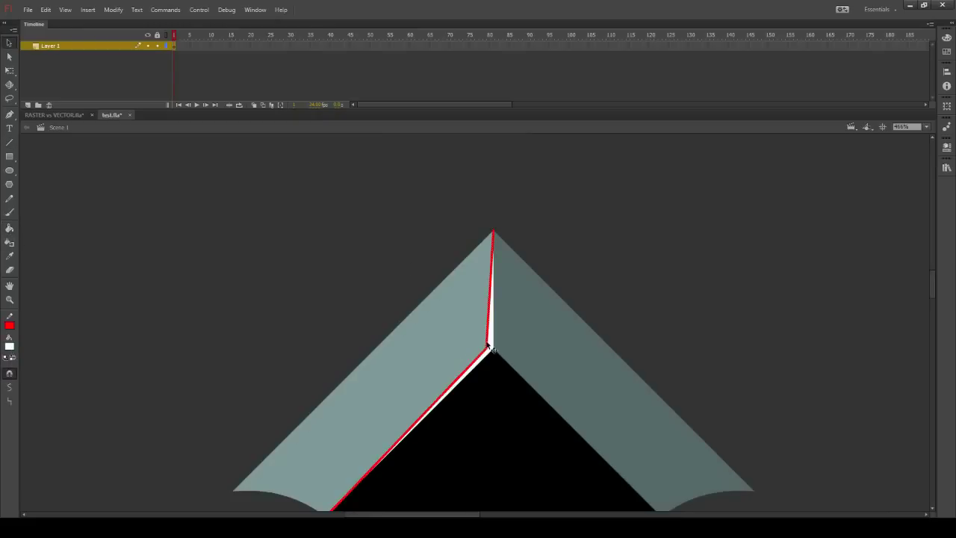
key(Delete)
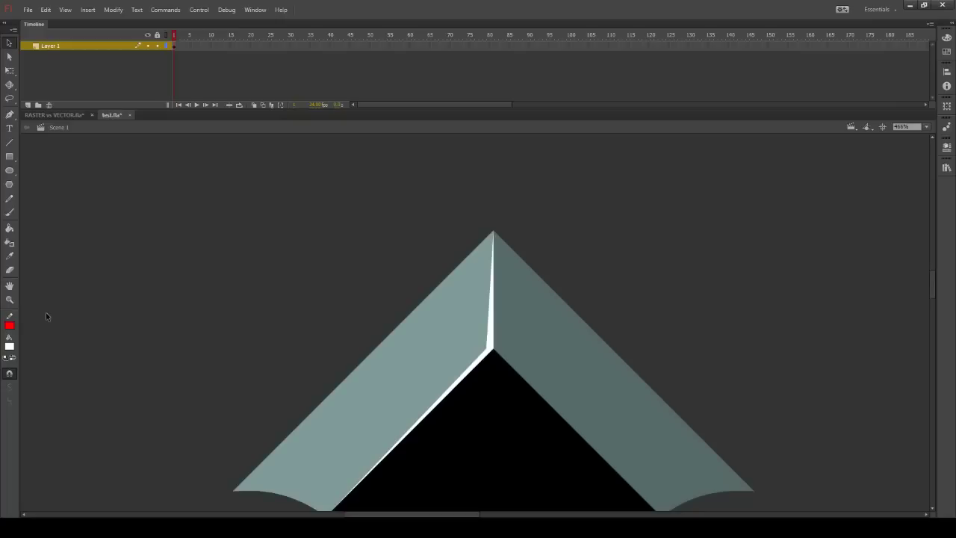
click(9, 298)
alt+click(454, 363)
alt+click(496, 352)
alt+click(492, 355)
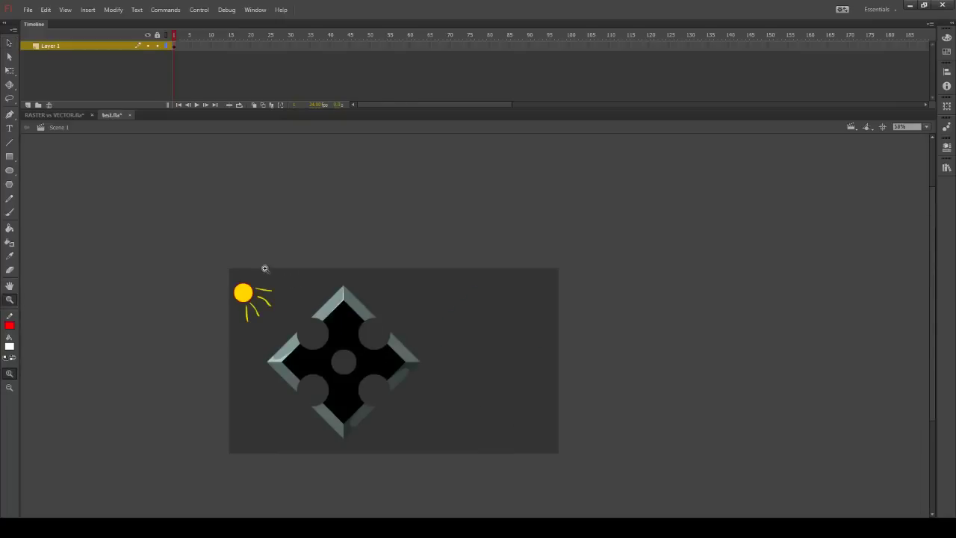
drag(263, 266, 480, 426)
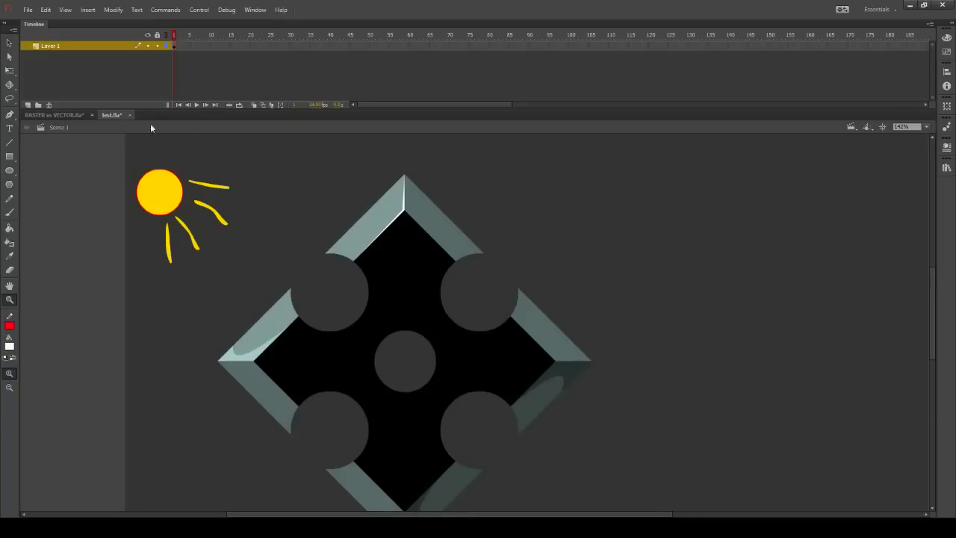
Select and deselect the cross's black fill to inspect its current gradient
click(10, 43)
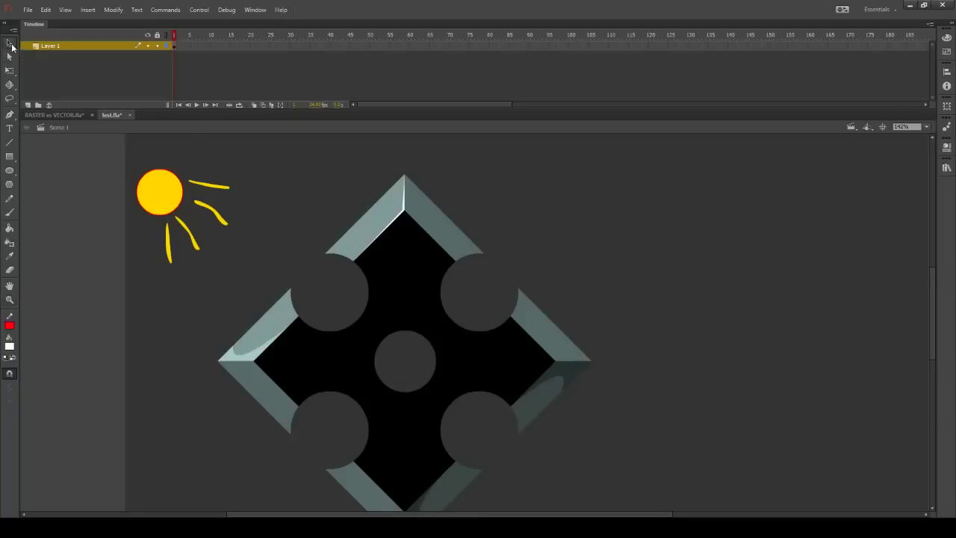
click(399, 285)
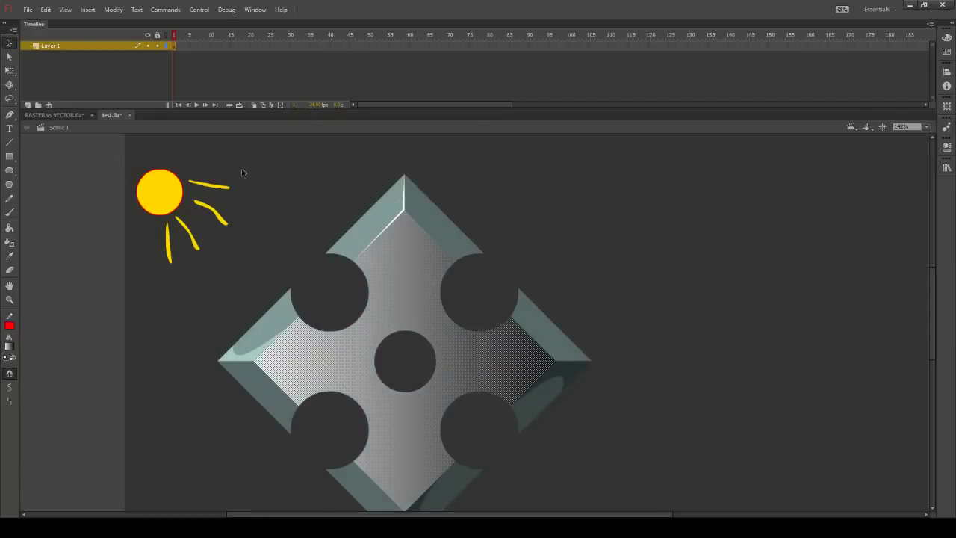
click(307, 185)
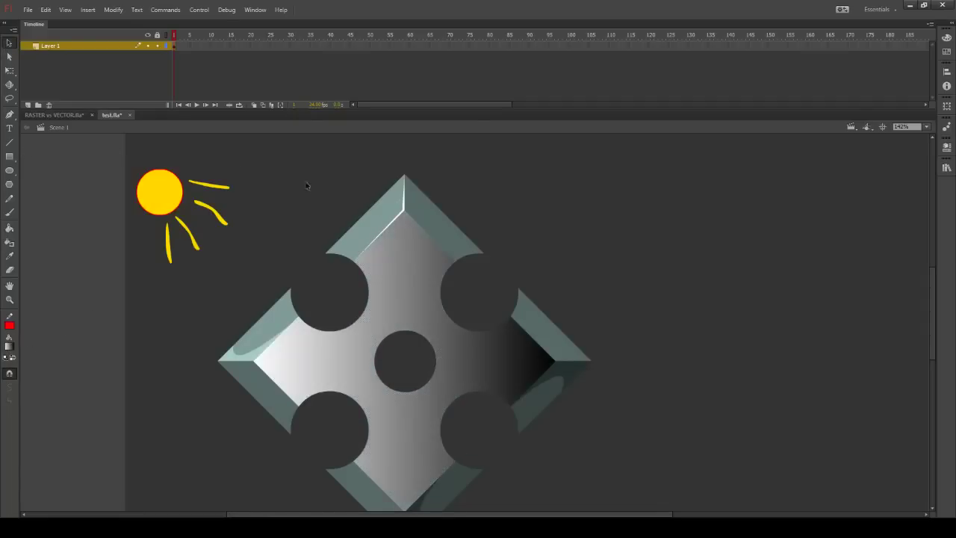
click(417, 303)
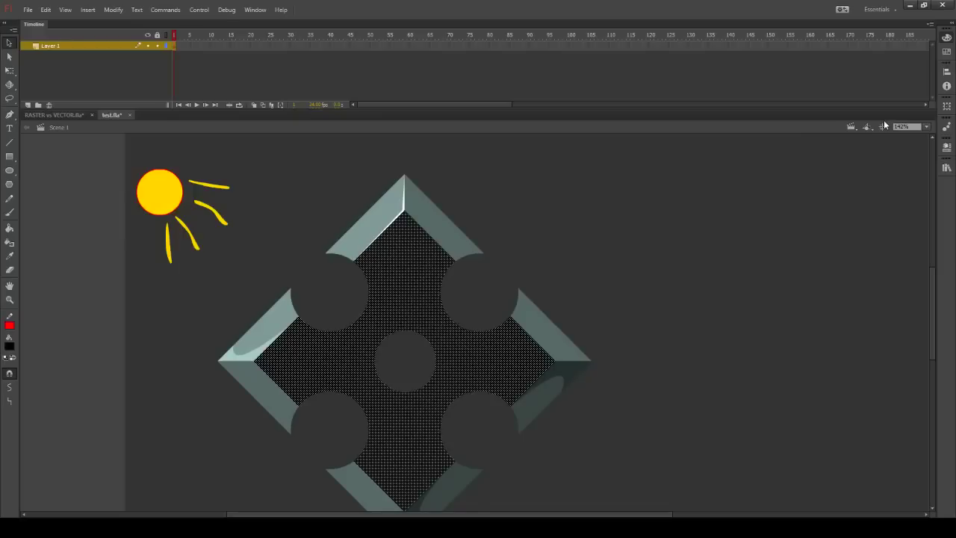
click(678, 193)
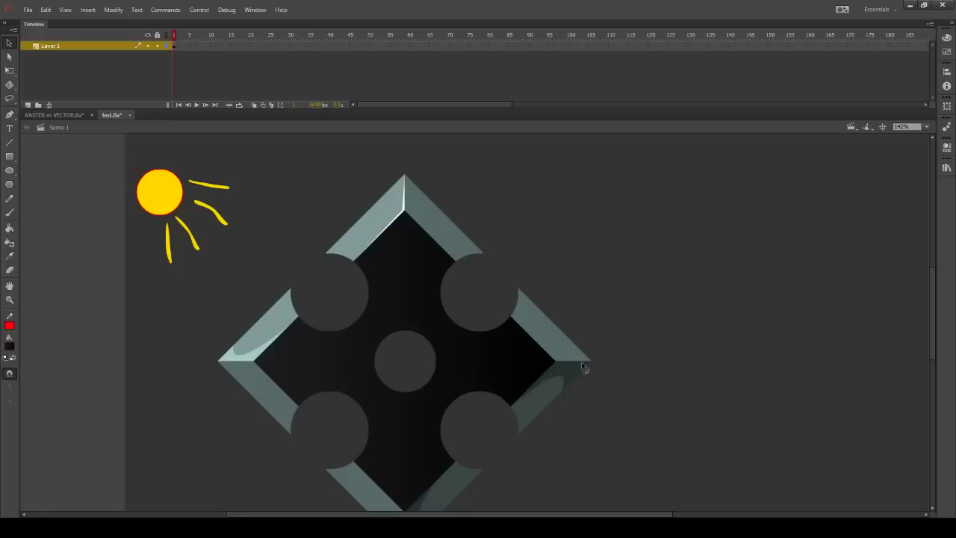
Narrow the black fill's gradient, rotate it diagonally and shift its centre up-left
click(10, 70)
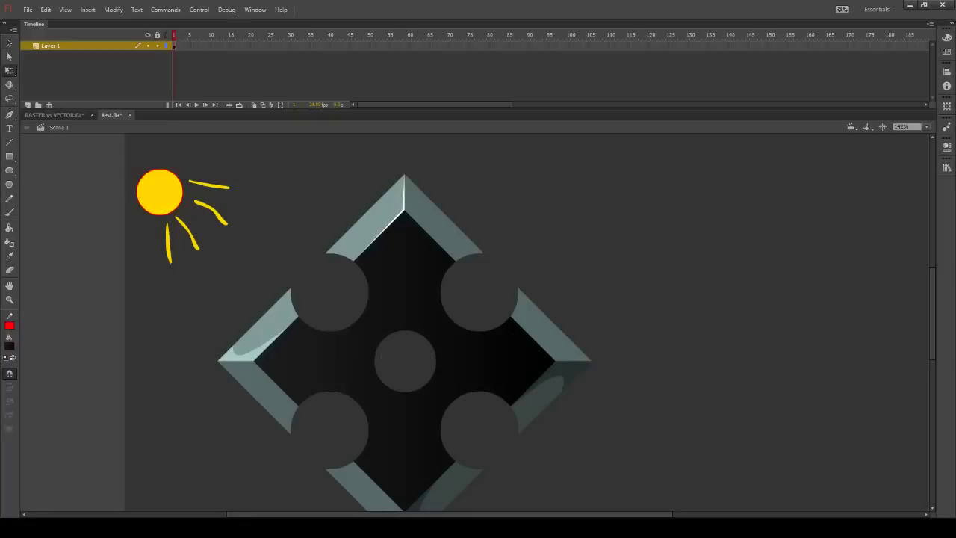
click(43, 81)
click(394, 277)
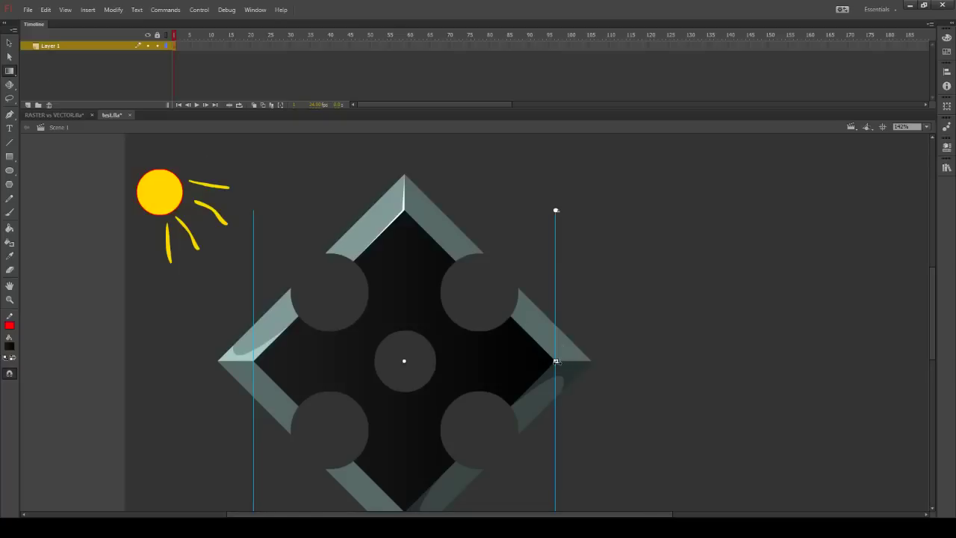
drag(555, 361, 481, 361)
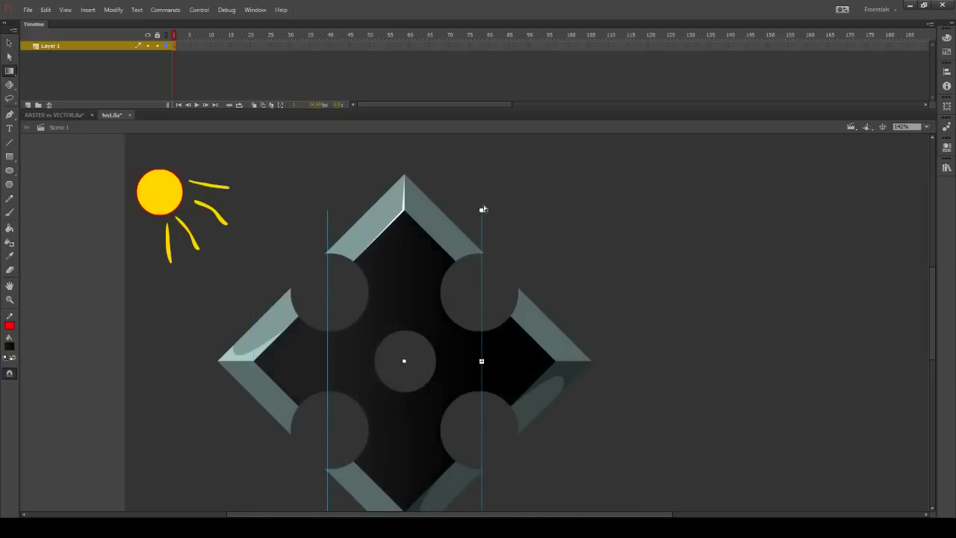
drag(482, 209, 554, 281)
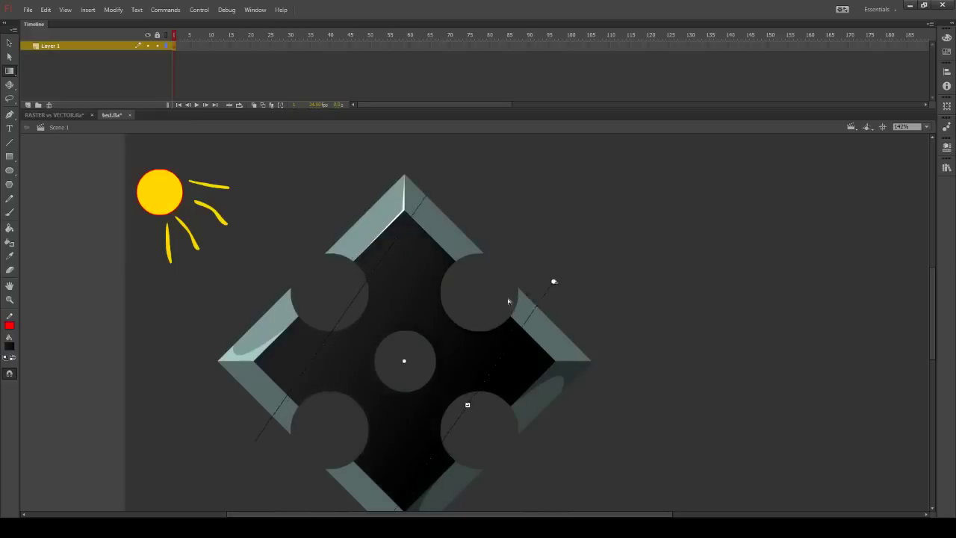
drag(404, 361, 363, 339)
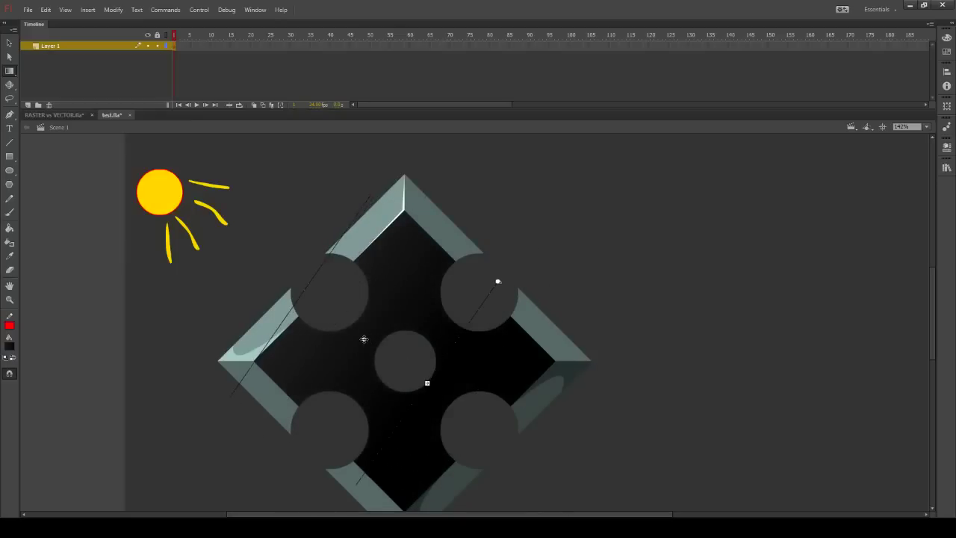
click(595, 237)
scroll(491, 313, down, 2)
Add a red outline stroke around the centre hole with the Ink Bottle
scroll(491, 313, up, 1)
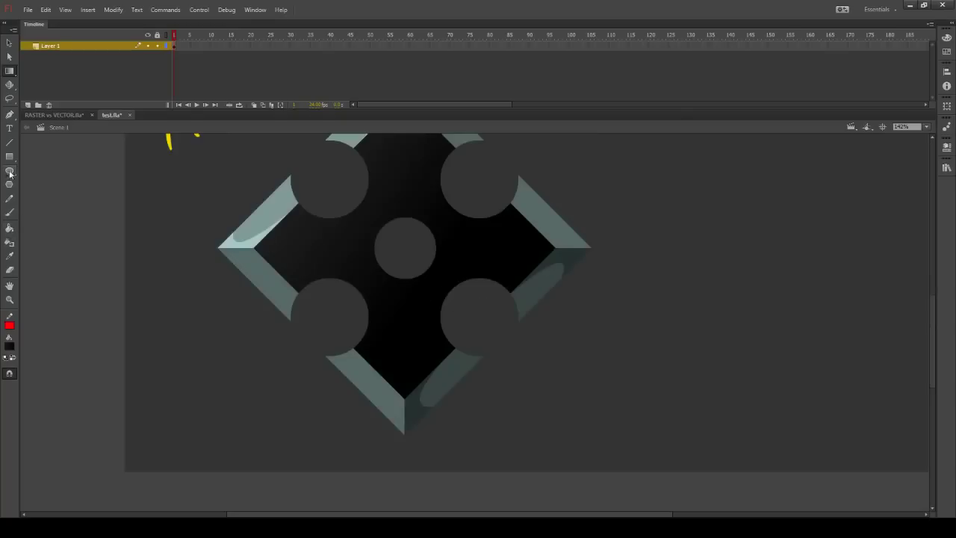
click(7, 241)
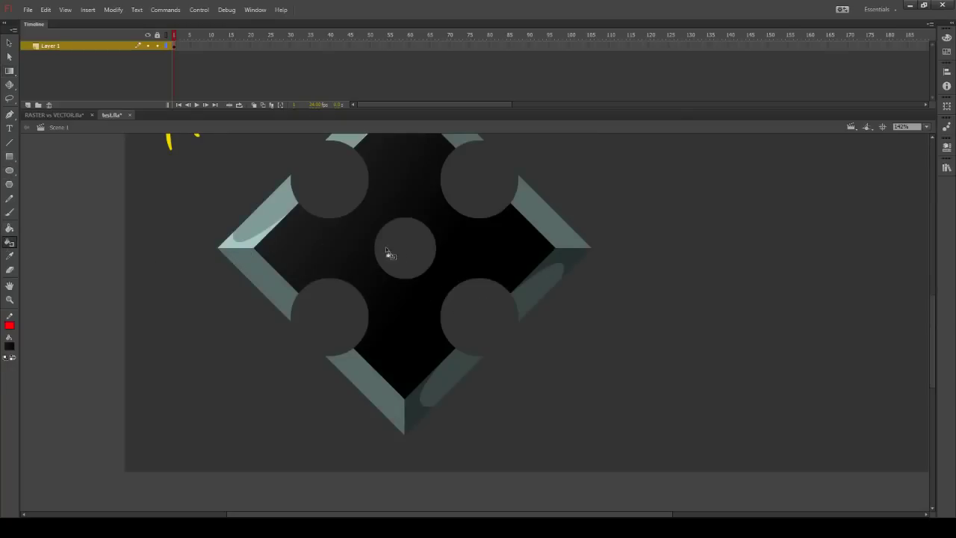
click(433, 236)
key(v)
click(435, 237)
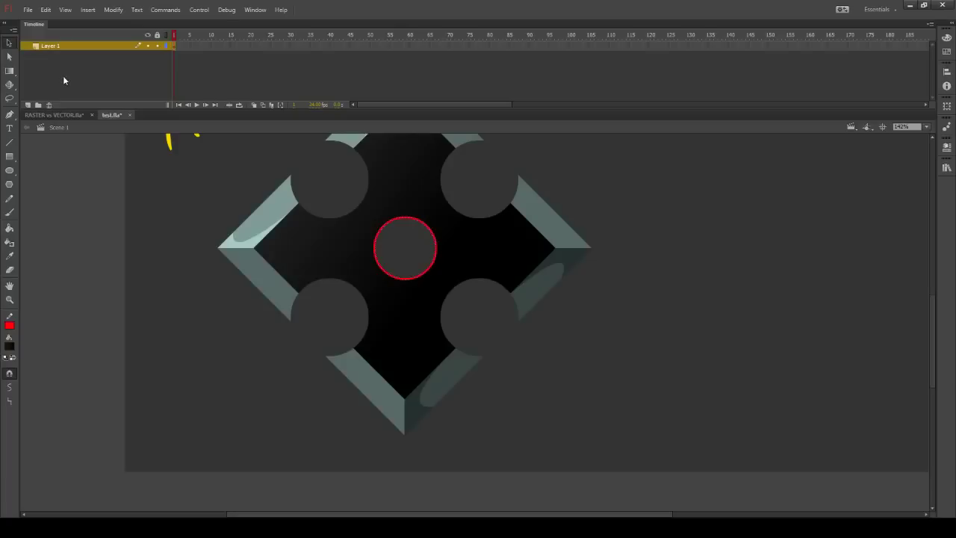
Enlarge the red circle with Free Transform, snapping off, and nudge it up and left
click(10, 70)
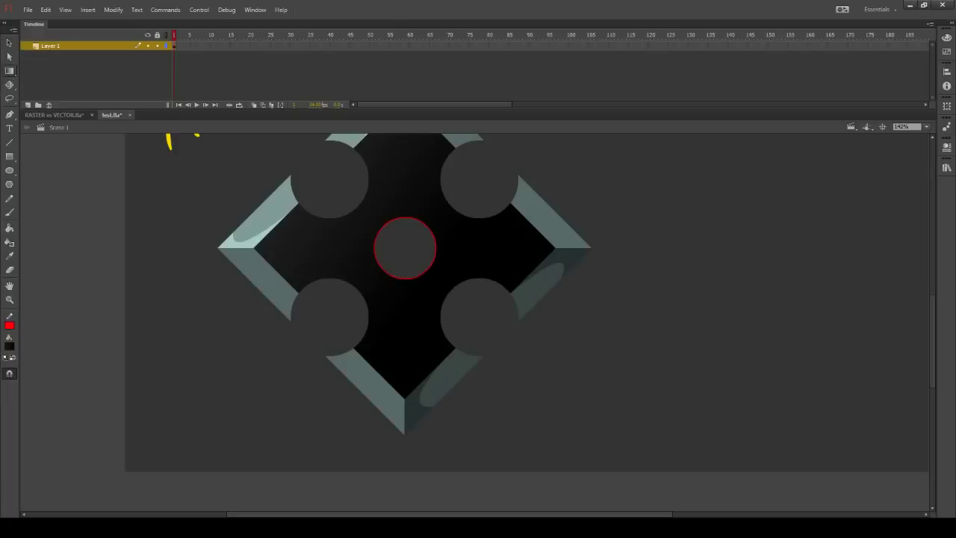
click(422, 223)
drag(437, 217, 437, 217)
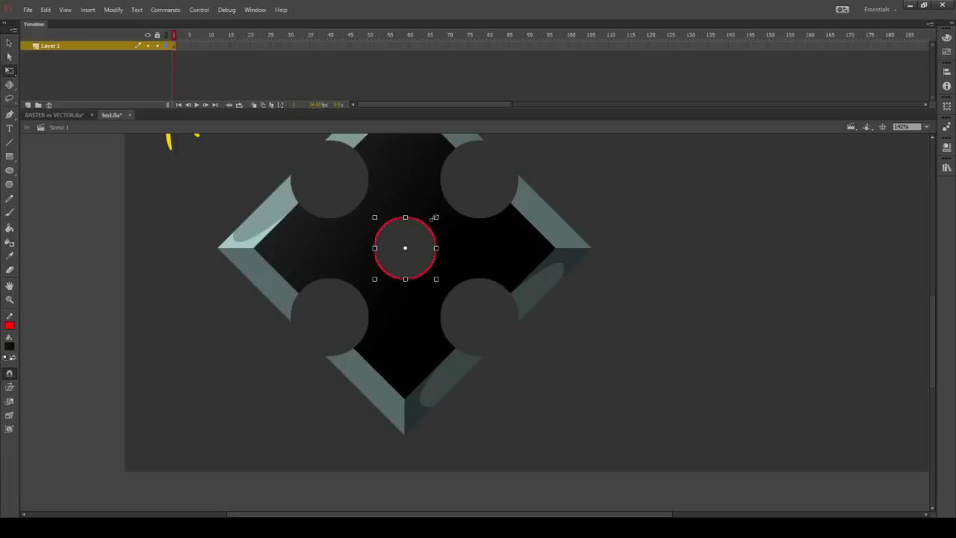
mouse_move(436, 217)
mouse_down()
mouse_move(445, 206)
mouse_move(443, 221)
mouse_move(441, 209)
mouse_move(436, 218)
mouse_move(465, 193)
mouse_move(456, 206)
mouse_up()
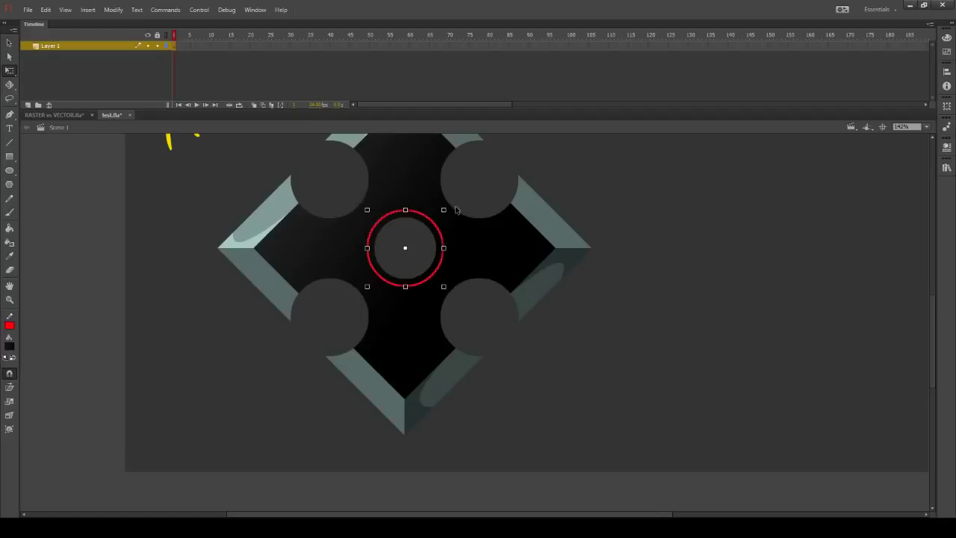
key(ctrl+shift+slash)
mouse_move(447, 204)
mouse_down()
mouse_move(455, 197)
mouse_move(444, 207)
mouse_move(454, 210)
mouse_up()
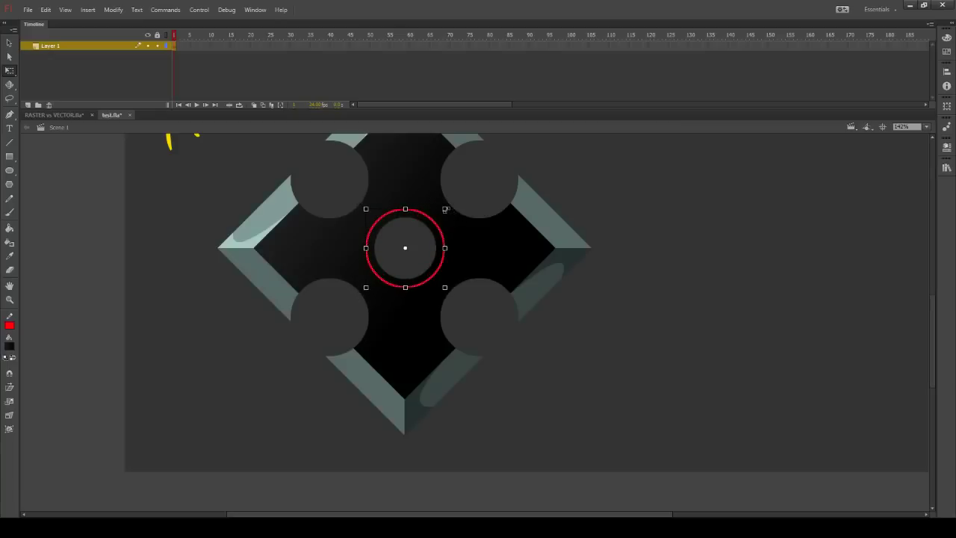
drag(446, 209, 450, 210)
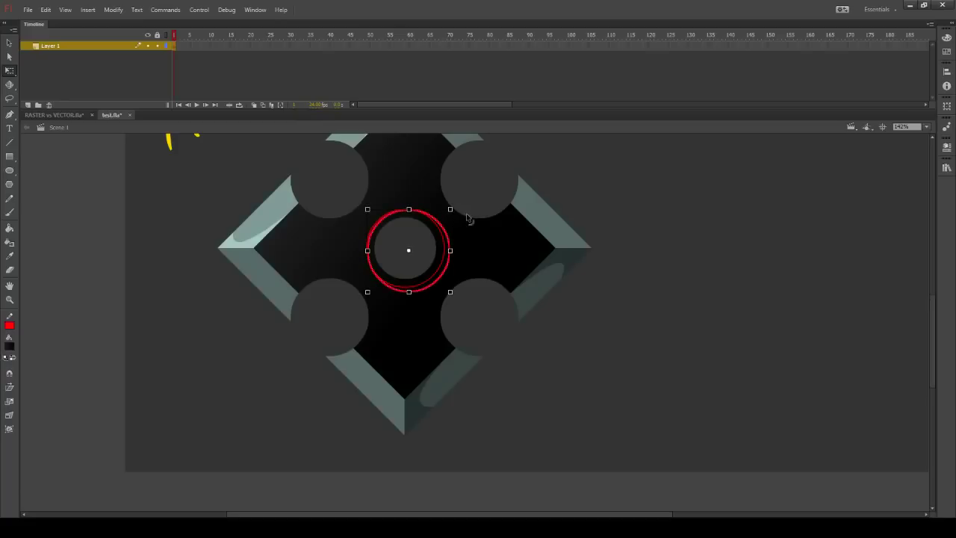
key(Left)
key(Up)
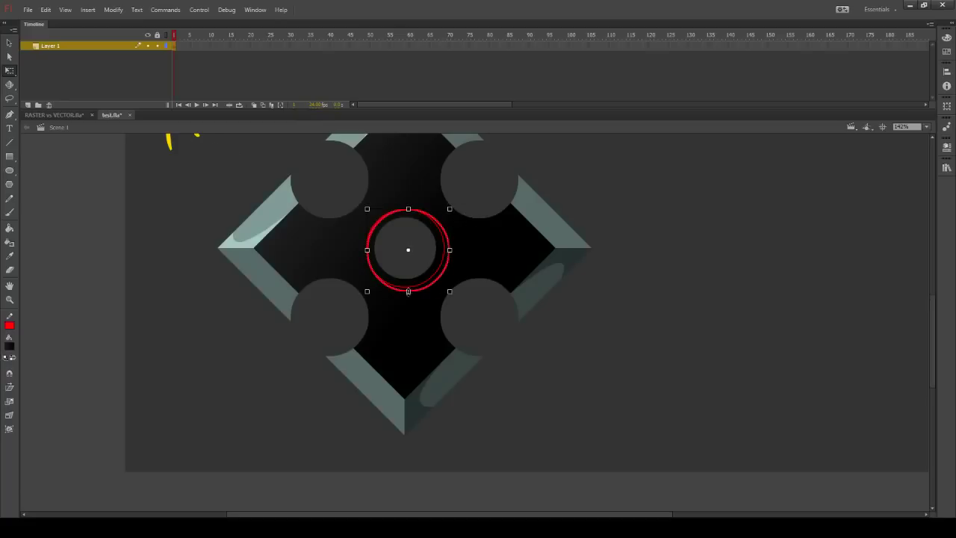
click(468, 204)
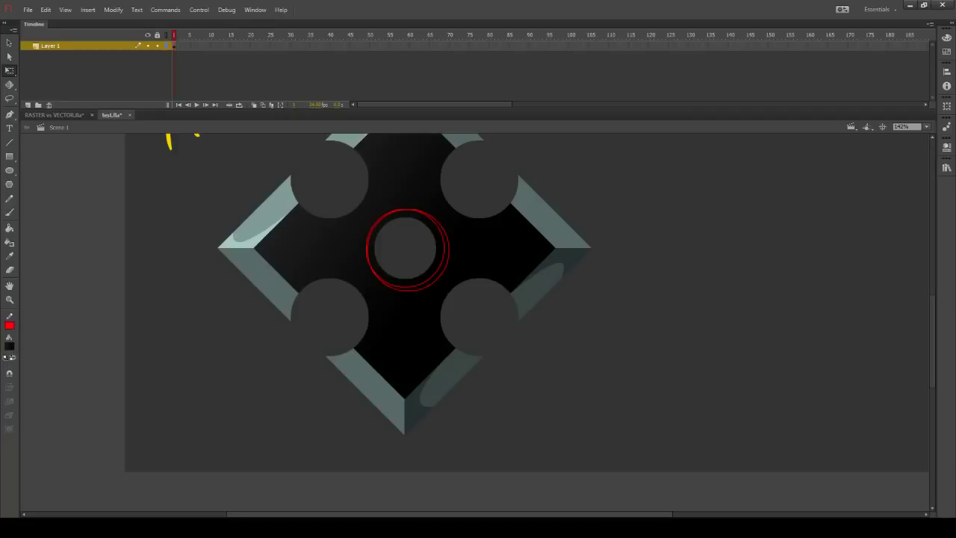
Fill the gap between the two outlines dark and delete the red strokes
click(9, 228)
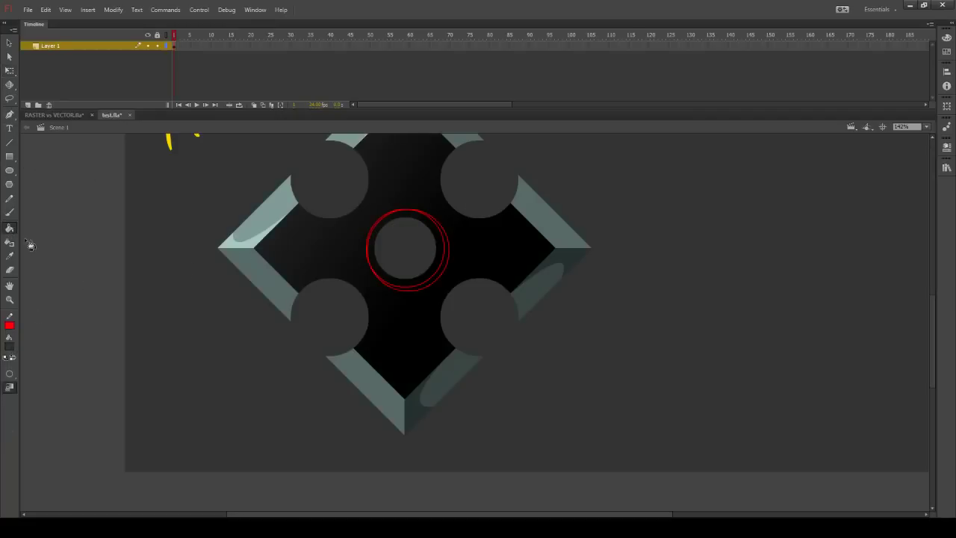
click(443, 270)
key(v)
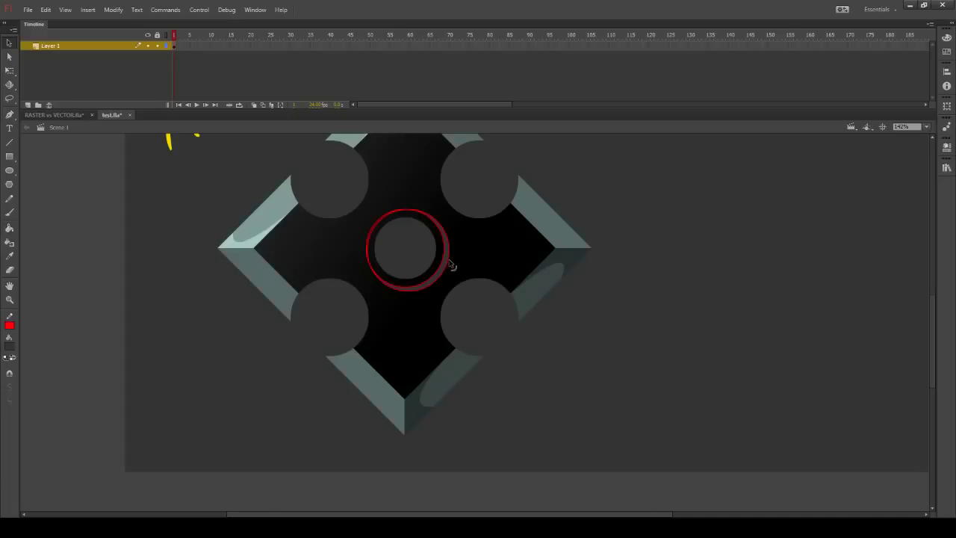
double_click(450, 265)
key(Delete)
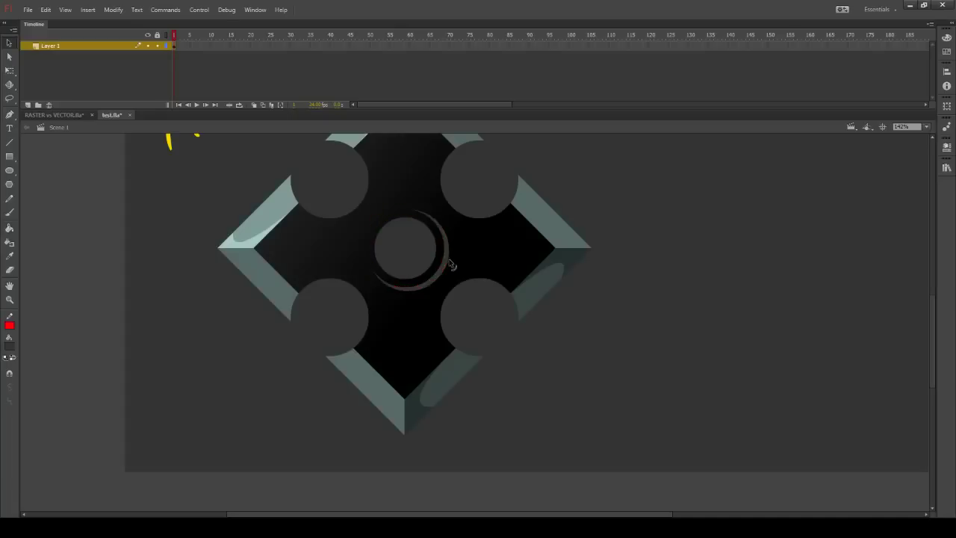
Zoom in to inspect the dark crescent shadow, then reframe the whole shuriken
click(10, 298)
alt+click(493, 254)
drag(333, 267, 467, 364)
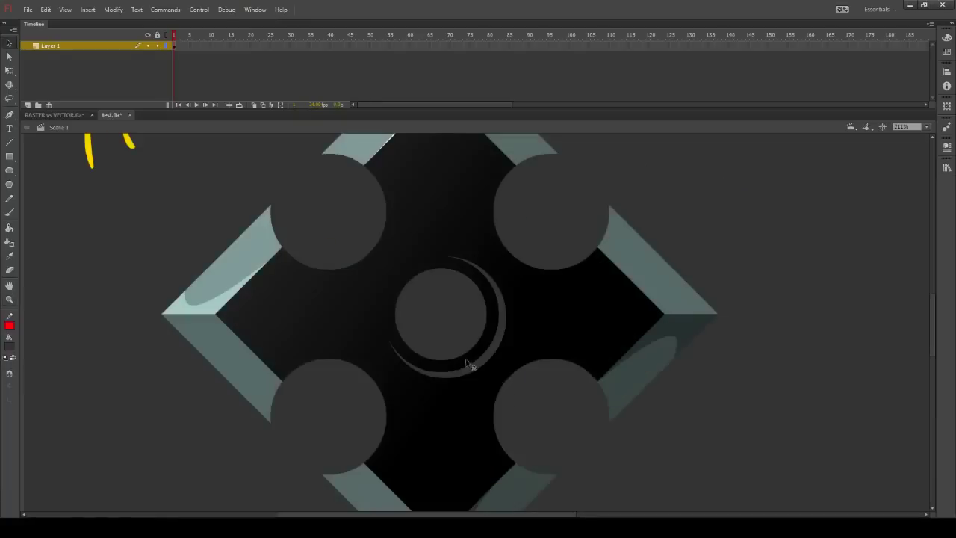
key(v)
click(502, 345)
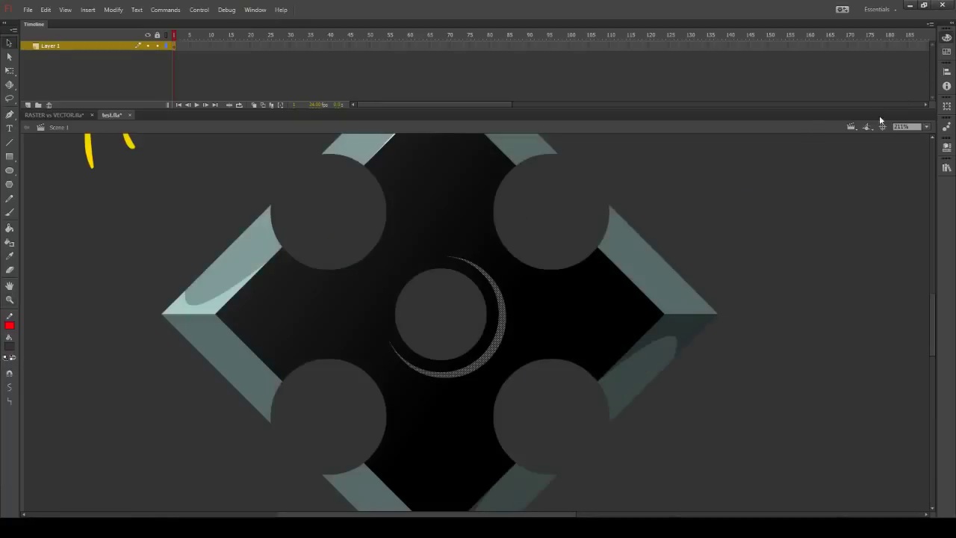
click(739, 256)
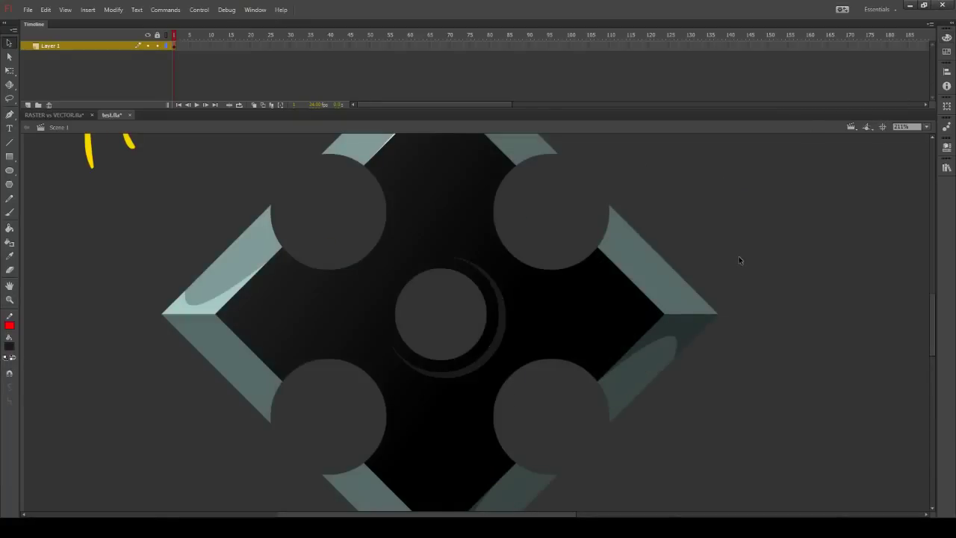
click(475, 365)
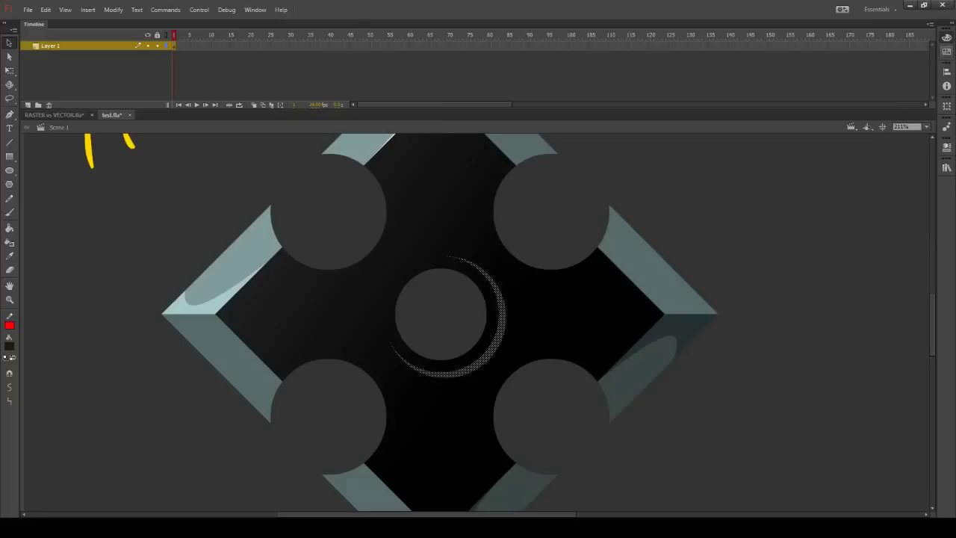
click(736, 249)
click(9, 299)
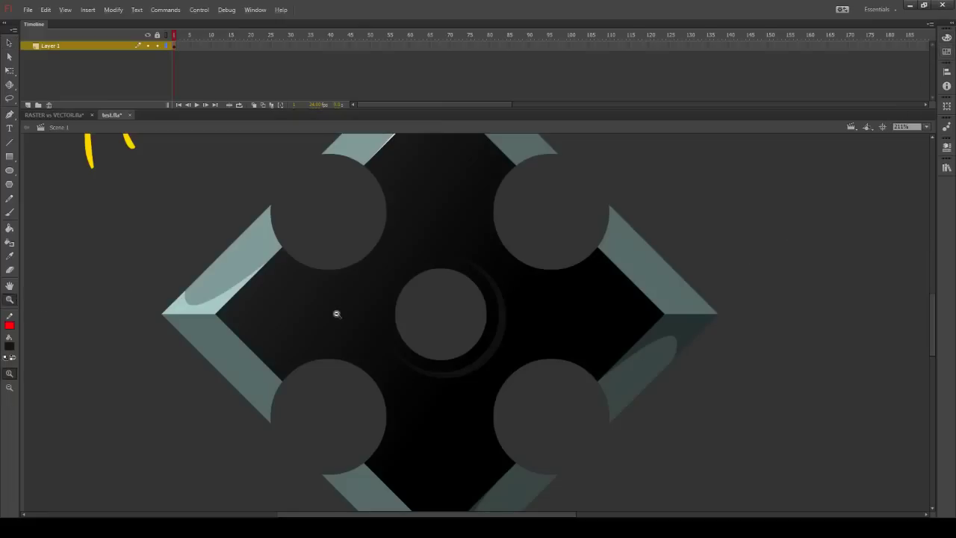
alt+click(487, 313)
alt+click(522, 302)
drag(214, 262, 409, 414)
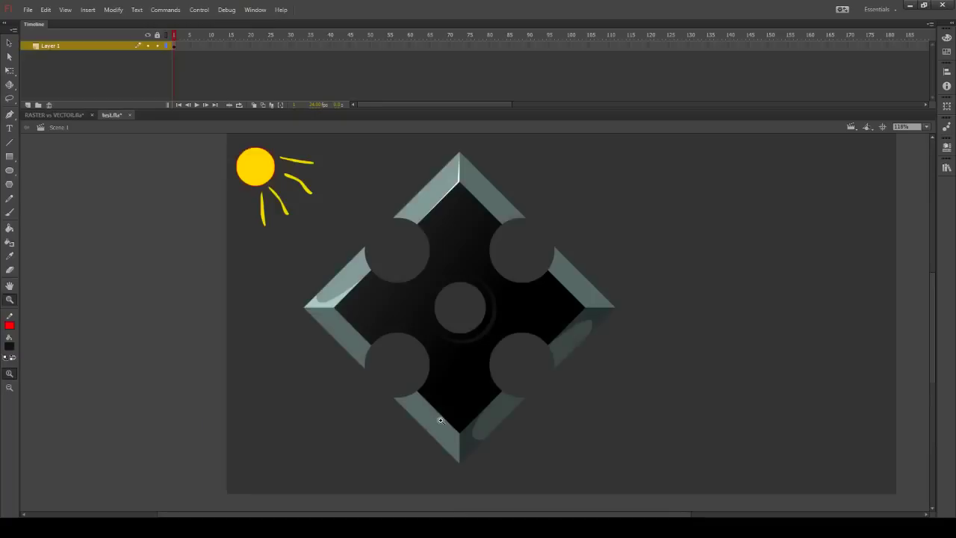
Delete the sun and its rays
click(9, 43)
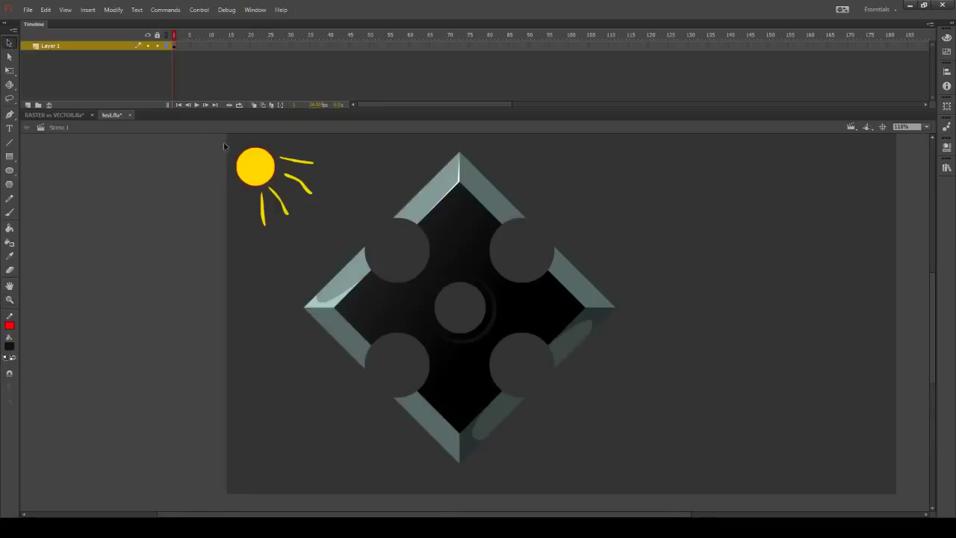
drag(212, 143, 360, 243)
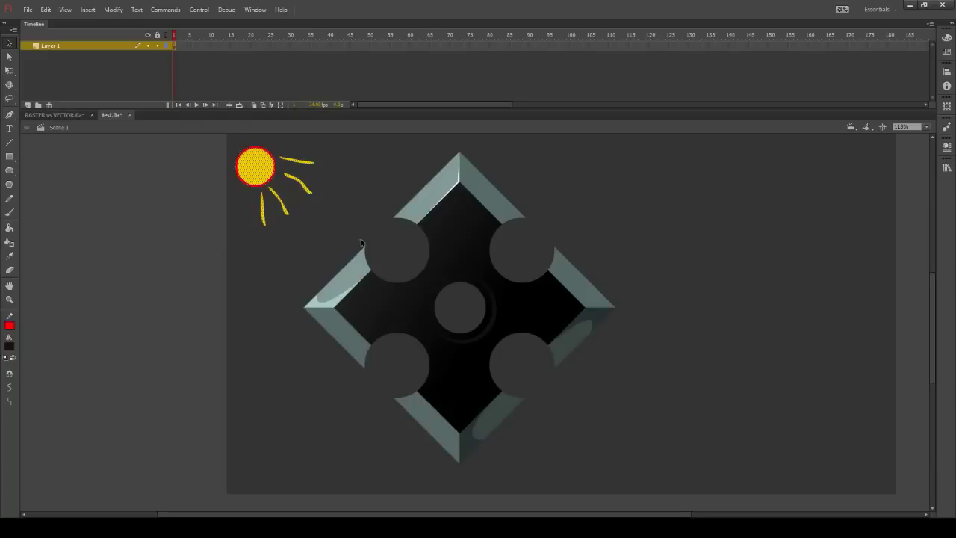
key(Delete)
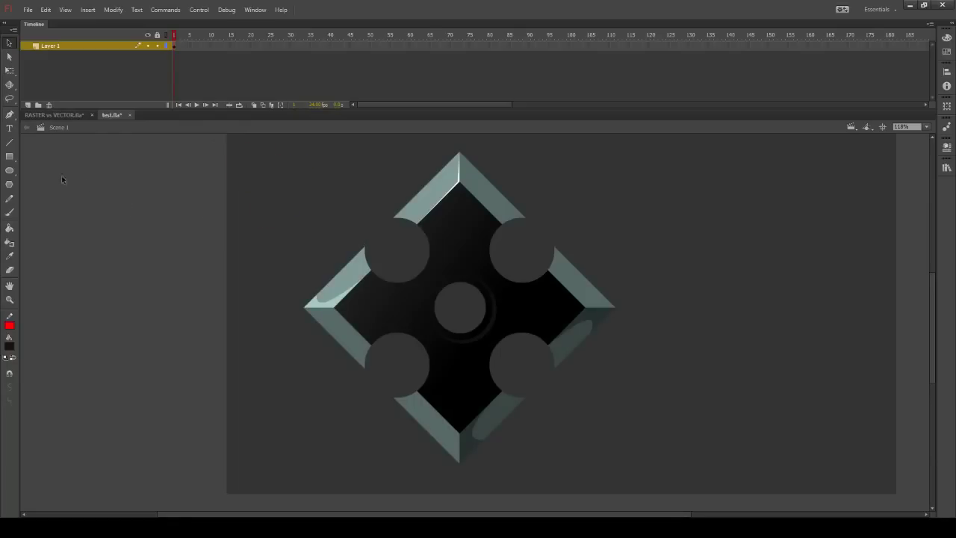
Draw a rectangle around the shuriken and fill it red as a temporary backdrop
click(10, 156)
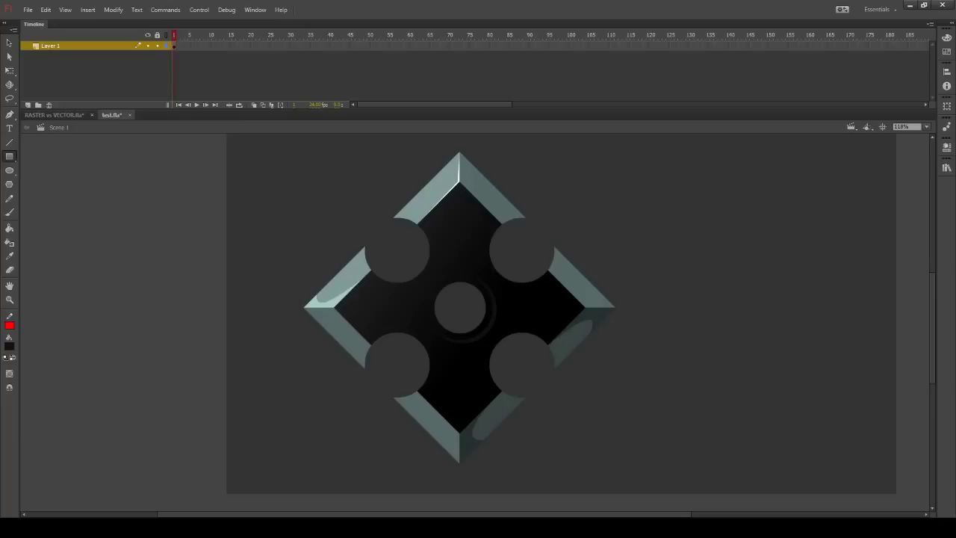
drag(268, 136, 662, 479)
click(9, 345)
click(9, 228)
click(309, 244)
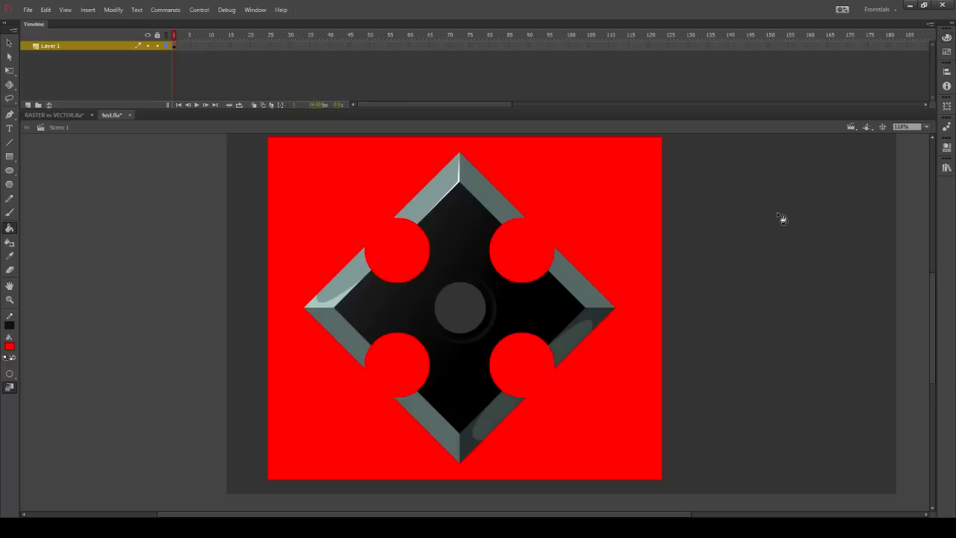
Outline the red rectangle, then select and delete its red background fill
click(10, 243)
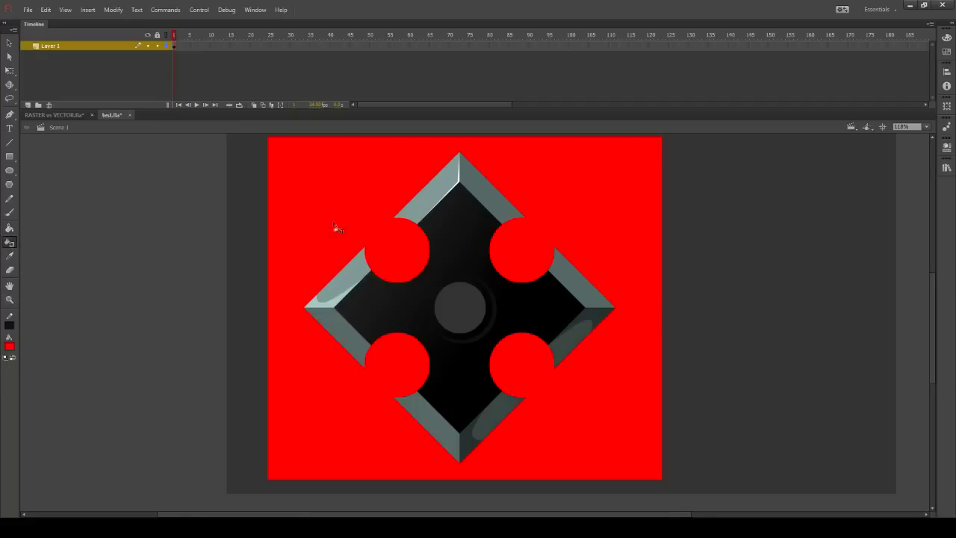
click(572, 186)
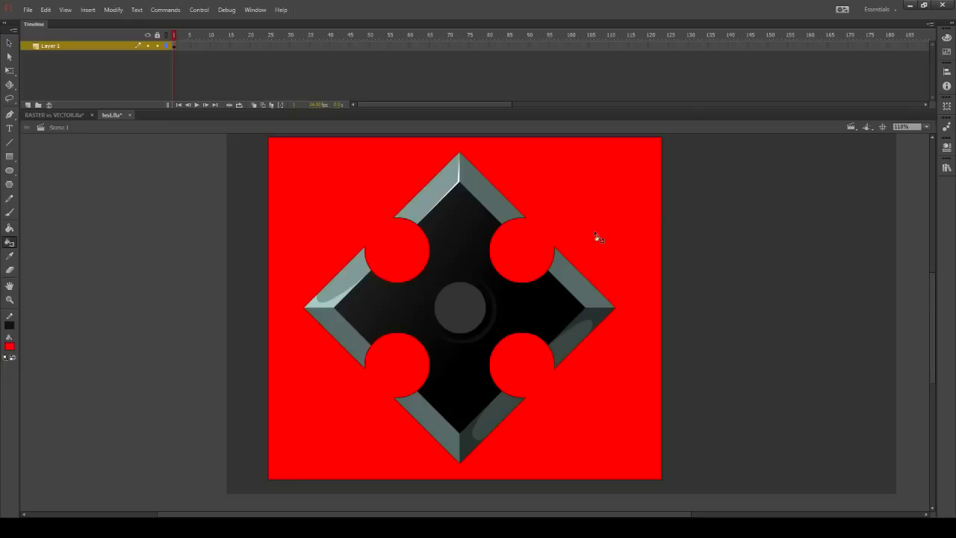
key(v)
double_click(571, 266)
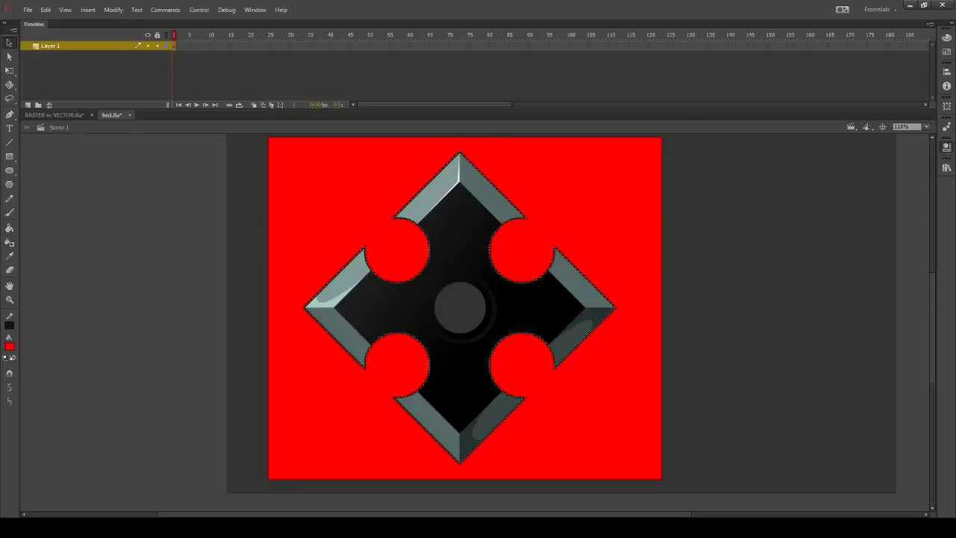
click(636, 249)
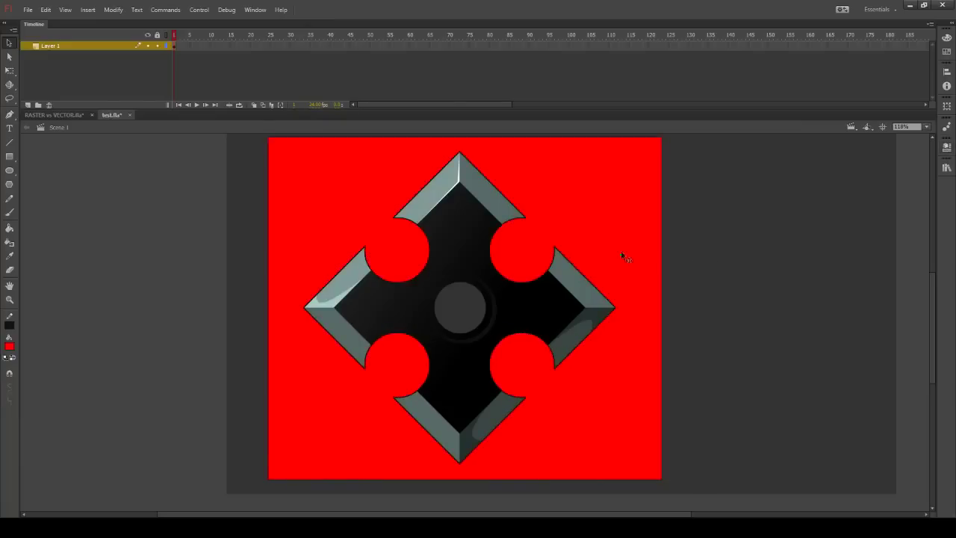
key(ctrl+a)
click(664, 241)
click(622, 239)
key(Delete)
Delete the stage's thin border rectangle and zoom in on the upper-right arm
click(661, 243)
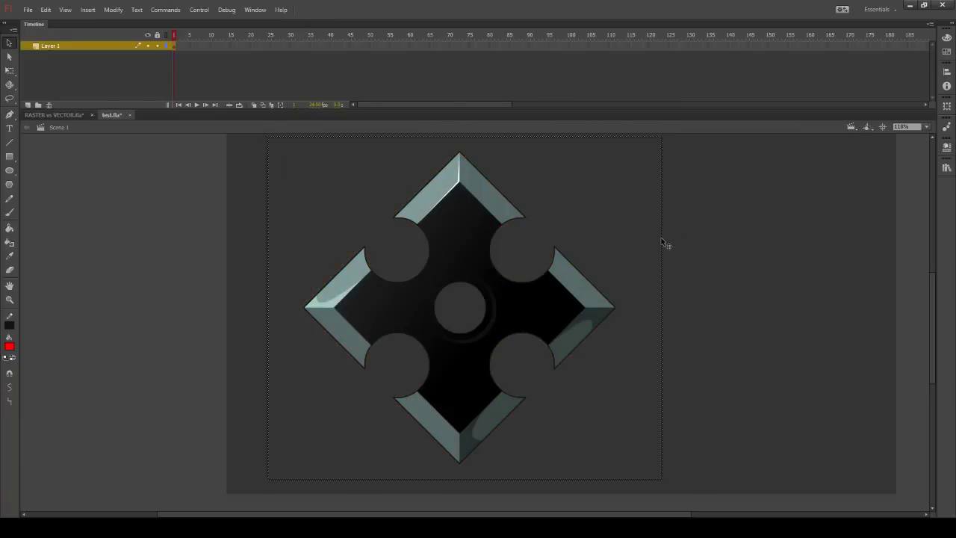
key(Delete)
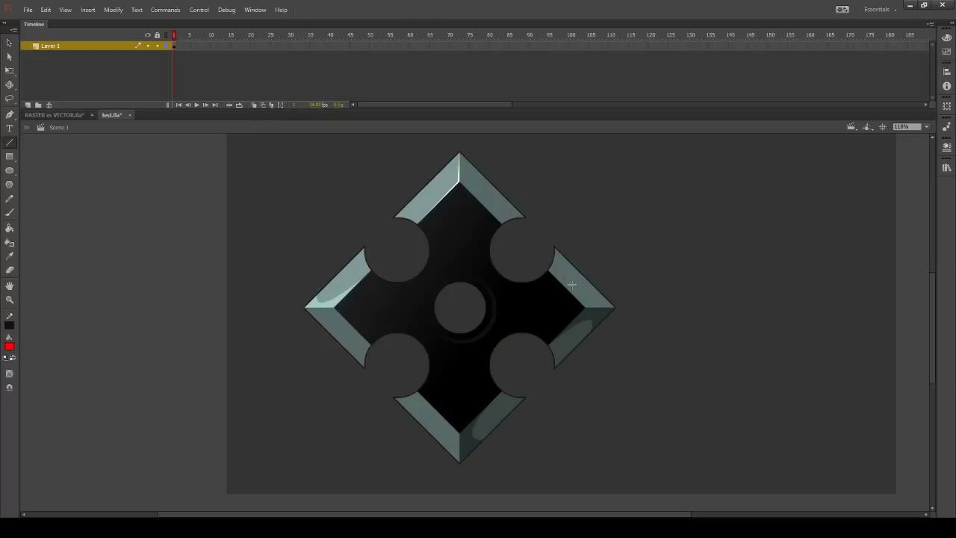
click(10, 300)
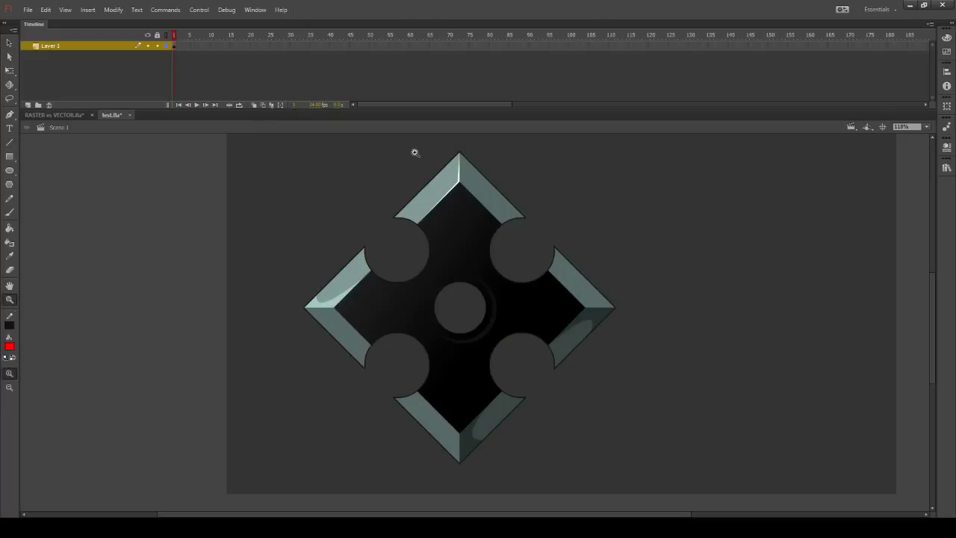
drag(413, 152, 566, 276)
Draw a trial cutting line into the top arm's bevel, then undo the stray lines
key(n)
mouse_move(468, 213)
mouse_down()
mouse_move(454, 288)
mouse_move(495, 238)
mouse_move(475, 258)
mouse_move(471, 215)
mouse_move(473, 257)
mouse_move(470, 224)
mouse_up()
key(a)
key(v)
click(480, 240)
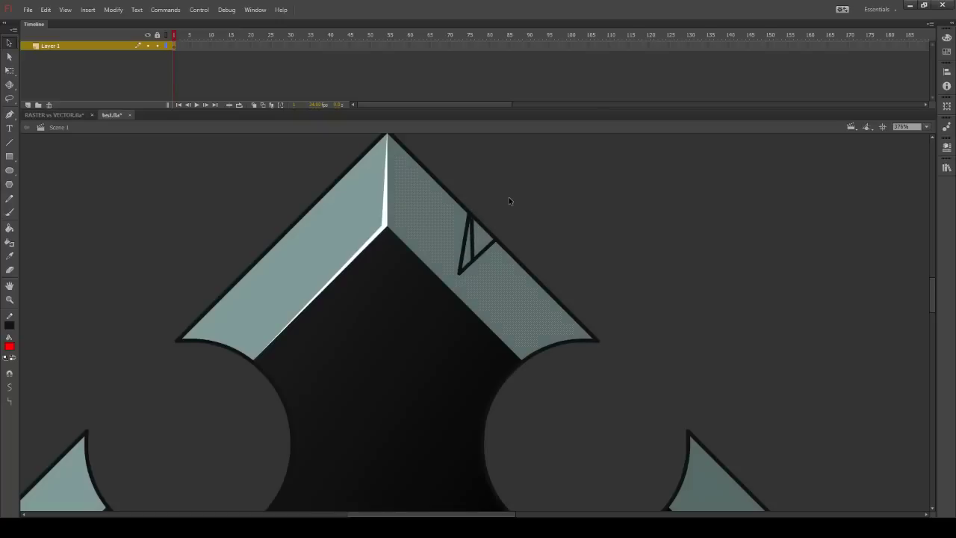
key(ctrl+z)
key(ctrl+z)
key(ctrl+z)
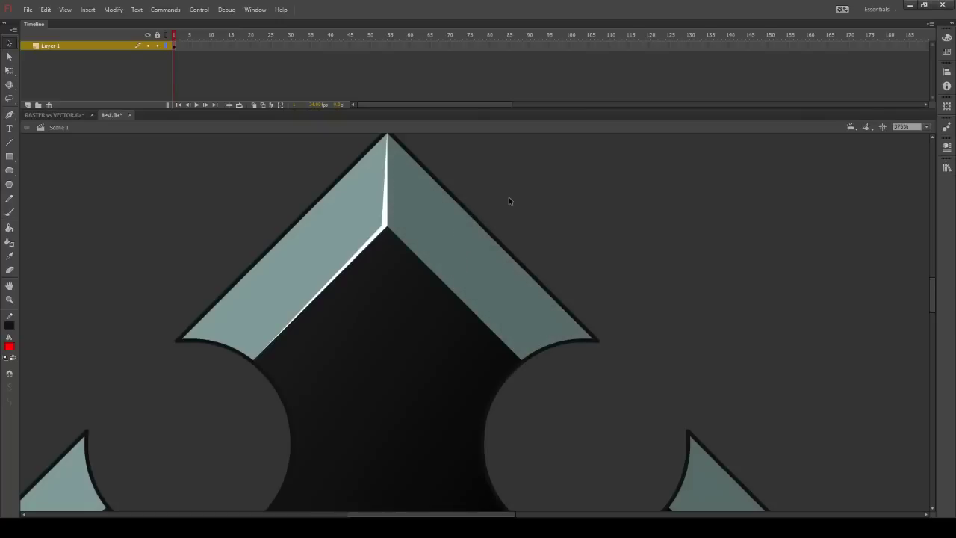
With object snapping on, cut a line across the right bevel and delete the small triangle
key(ctrl+shift+slash)
key(n)
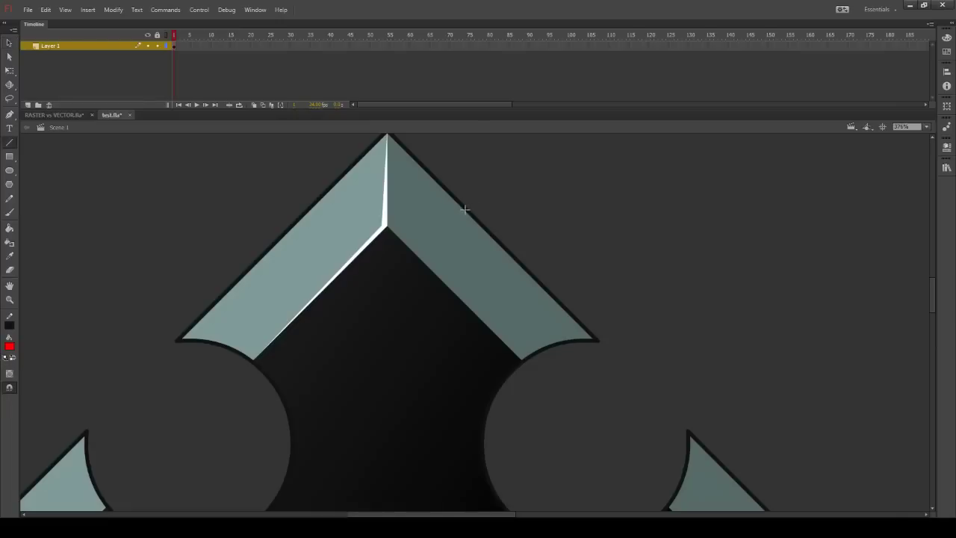
mouse_move(464, 209)
mouse_down()
mouse_move(462, 256)
mouse_move(485, 227)
mouse_up()
key(v)
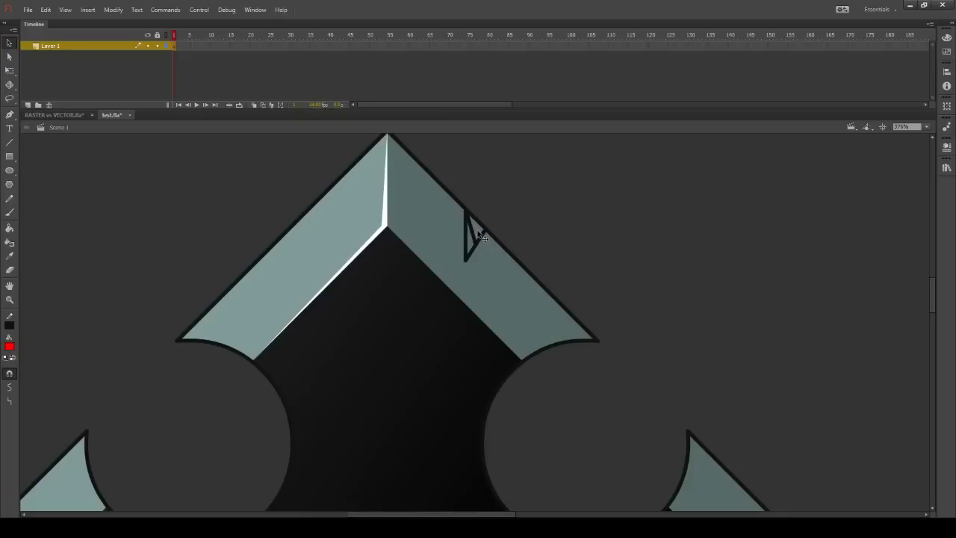
click(479, 229)
key(Delete)
Clear the selection on the notch's stroke
scroll(440, 300, down, 5)
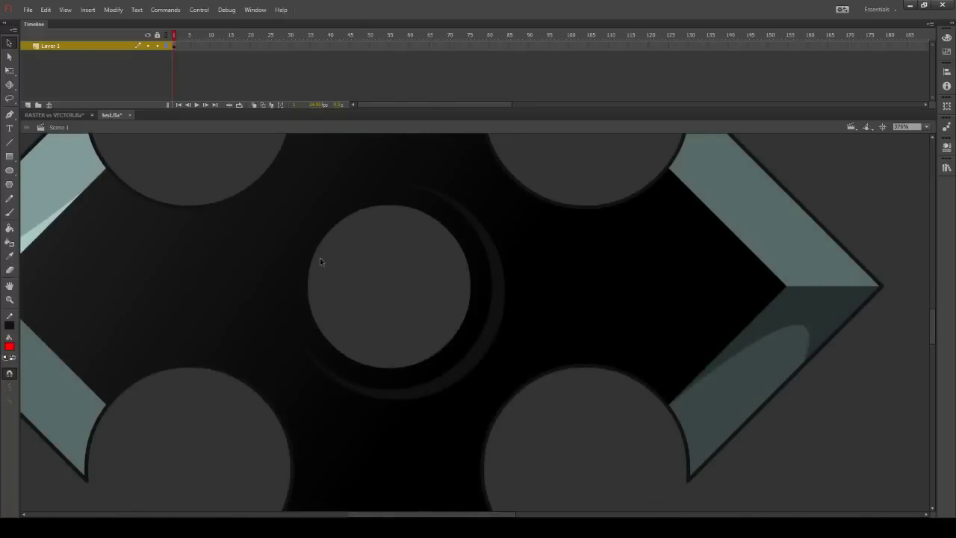
key(k)
scroll(660, 304, up, 8)
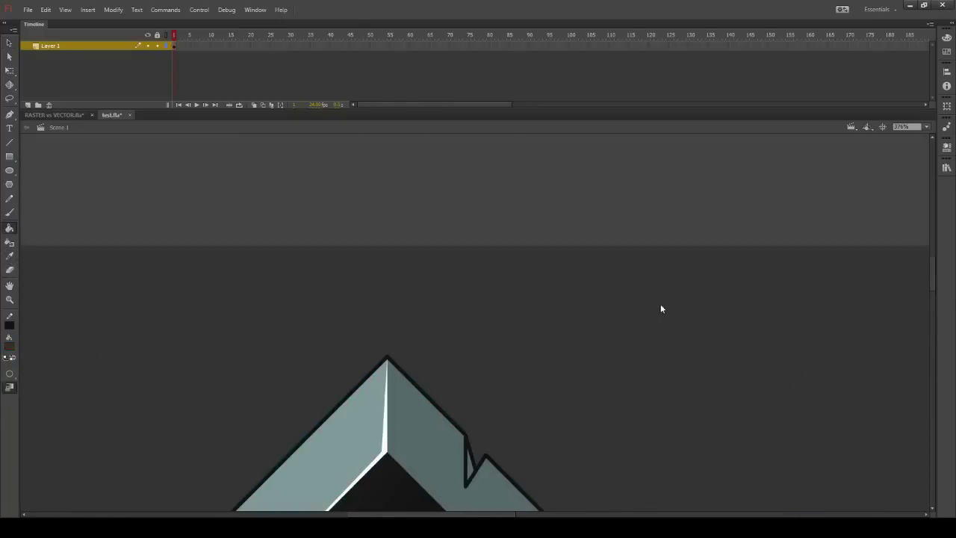
scroll(521, 389, down, 2)
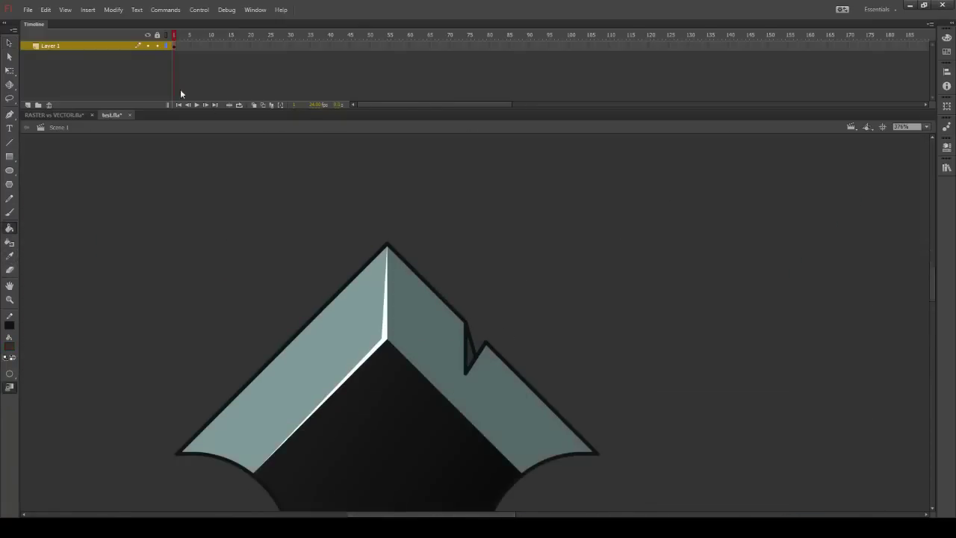
click(10, 43)
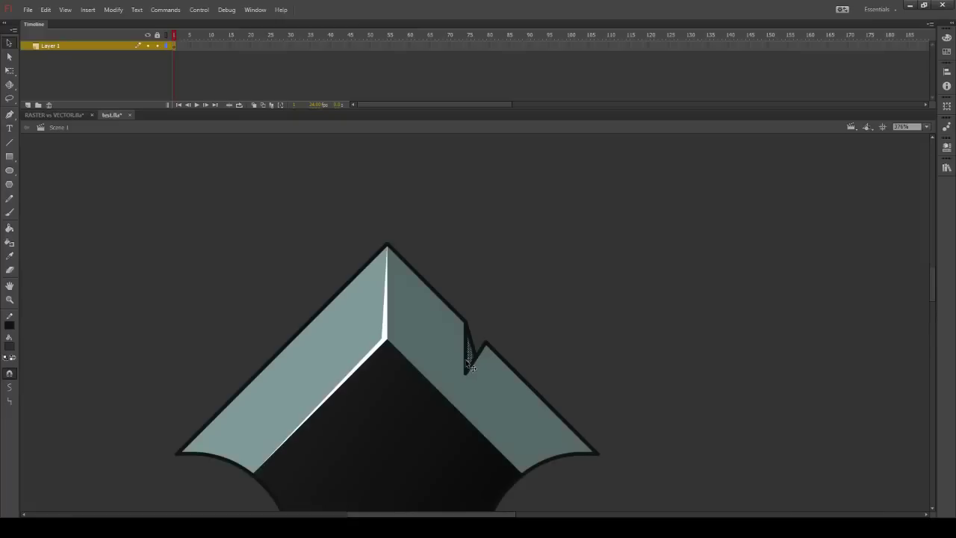
key(ctrl+shift+a)
scroll(522, 316, down, 2)
scroll(523, 315, up, 2)
Zoom in closely to inspect the notch, then zoom out to show the whole stage
key(z)
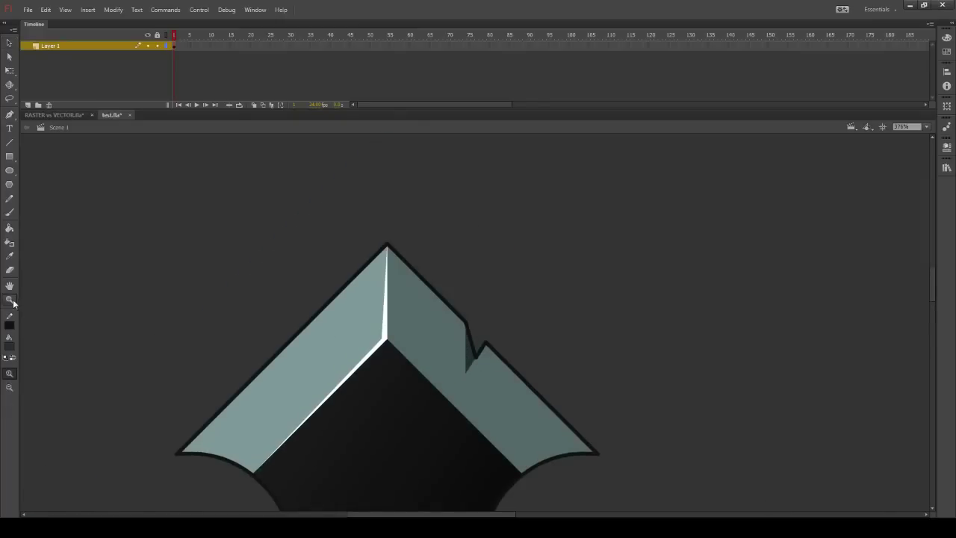
click(532, 373)
click(442, 383)
click(528, 351)
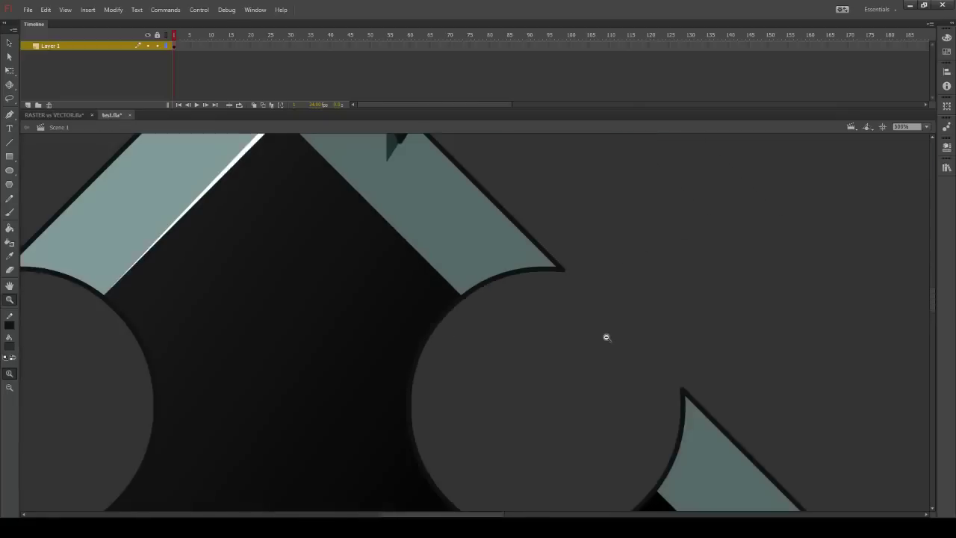
click(407, 337)
click(650, 358)
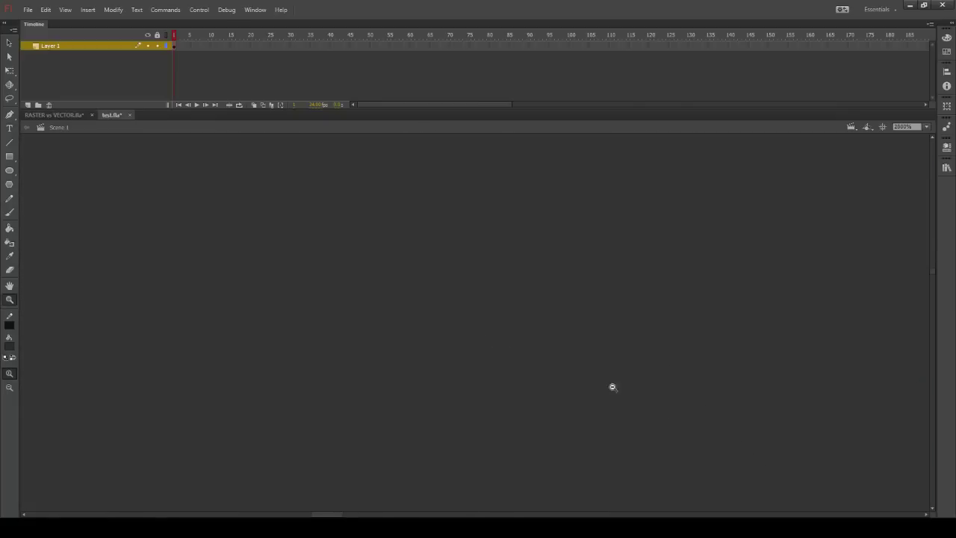
alt+click(567, 378)
alt+click(554, 416)
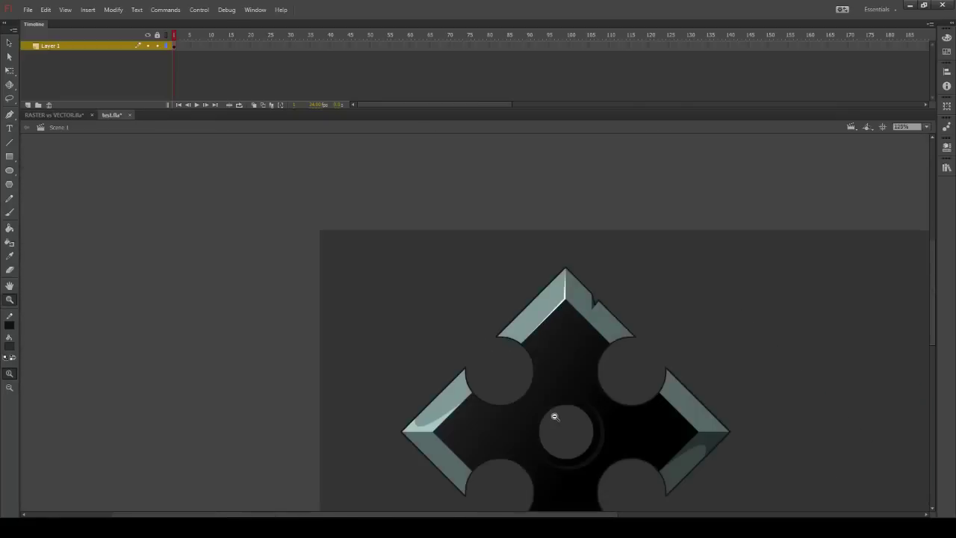
alt+click(553, 416)
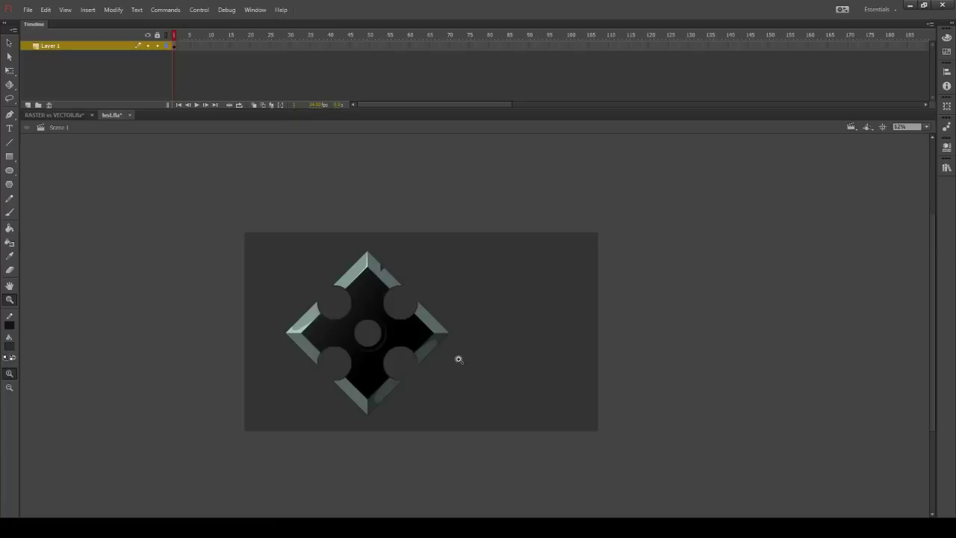
Frame the shuriken in view and marquee-select the entire shape, including all arms and bevels
click(9, 373)
key(alt)
drag(277, 247, 478, 423)
alt+click(418, 281)
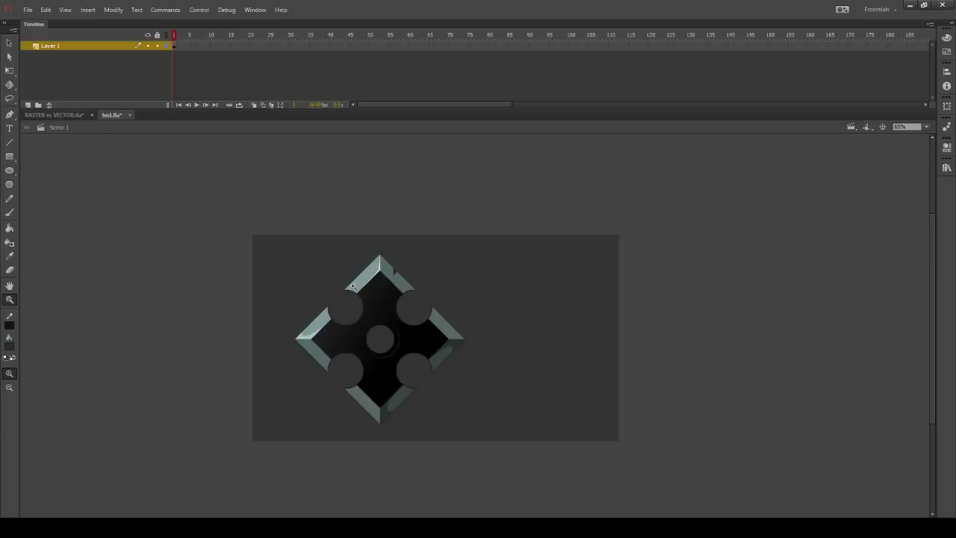
drag(276, 247, 493, 434)
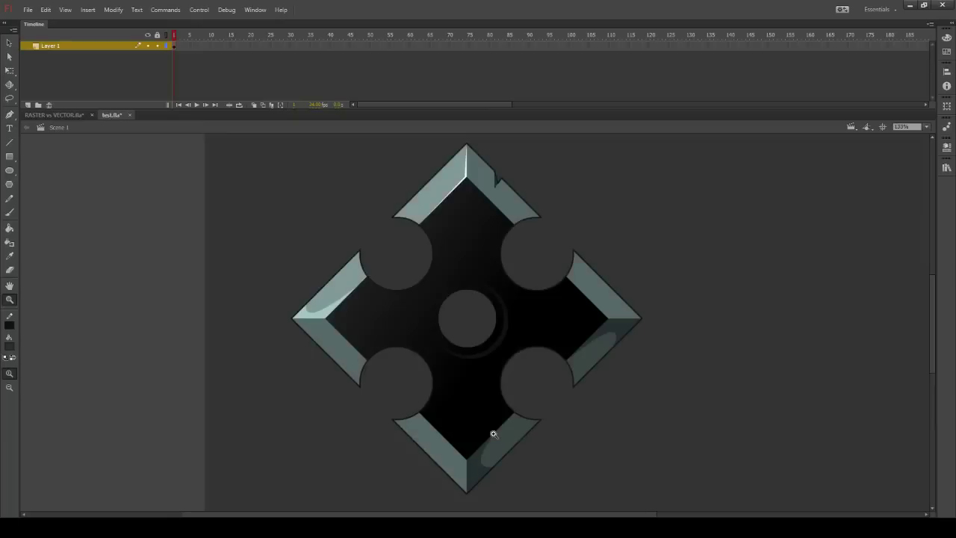
click(9, 42)
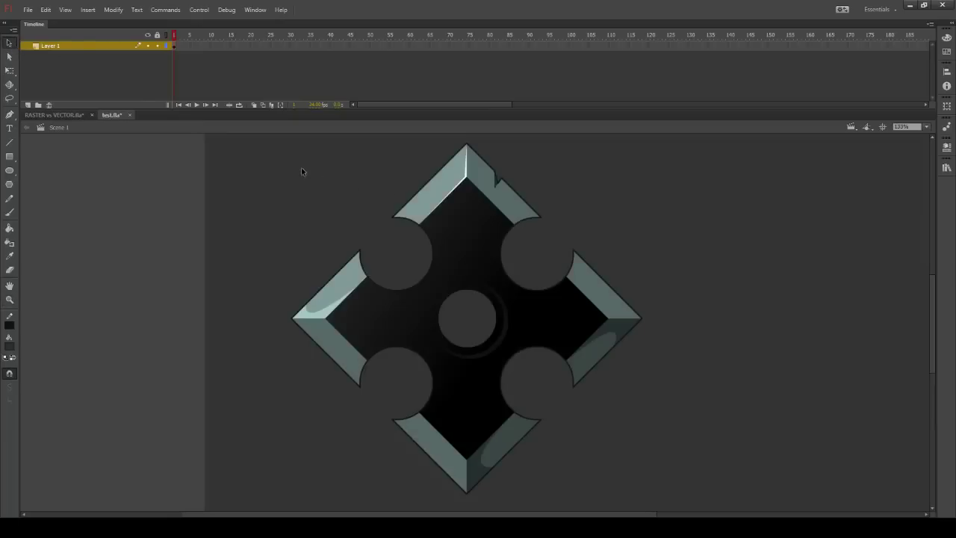
drag(273, 161, 575, 379)
click(643, 252)
drag(252, 141, 684, 515)
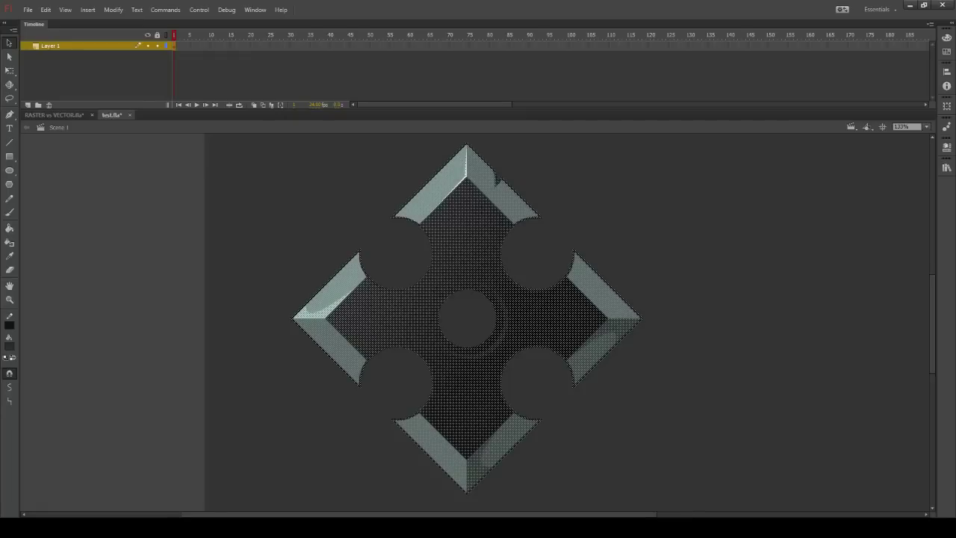
Convert the shuriken into a symbol with F8 and rotate it about 45°
key(F8)
key(Return)
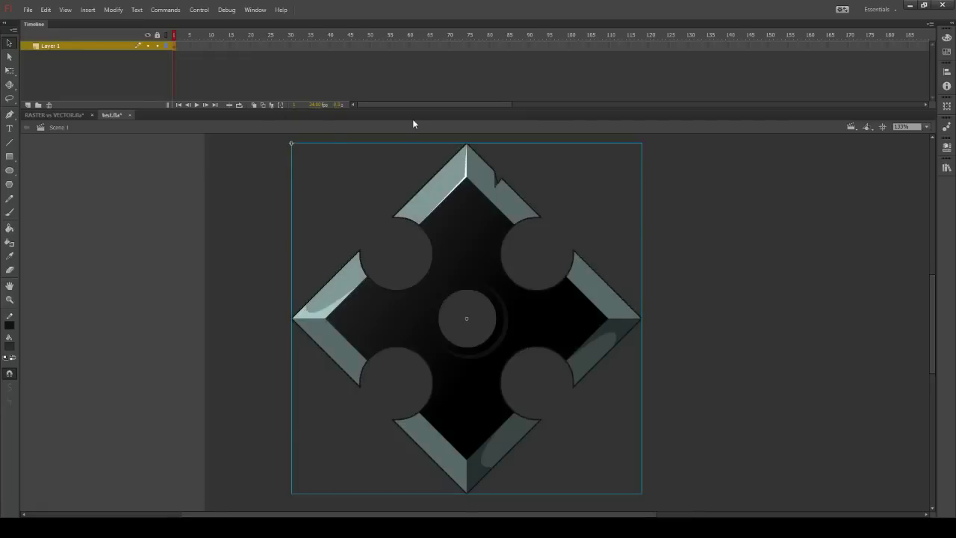
click(10, 70)
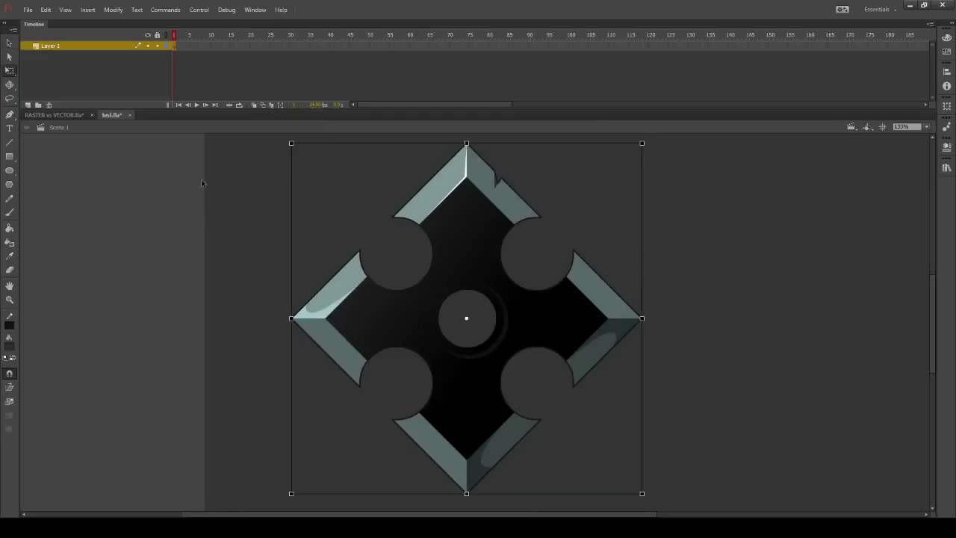
drag(651, 149, 619, 305)
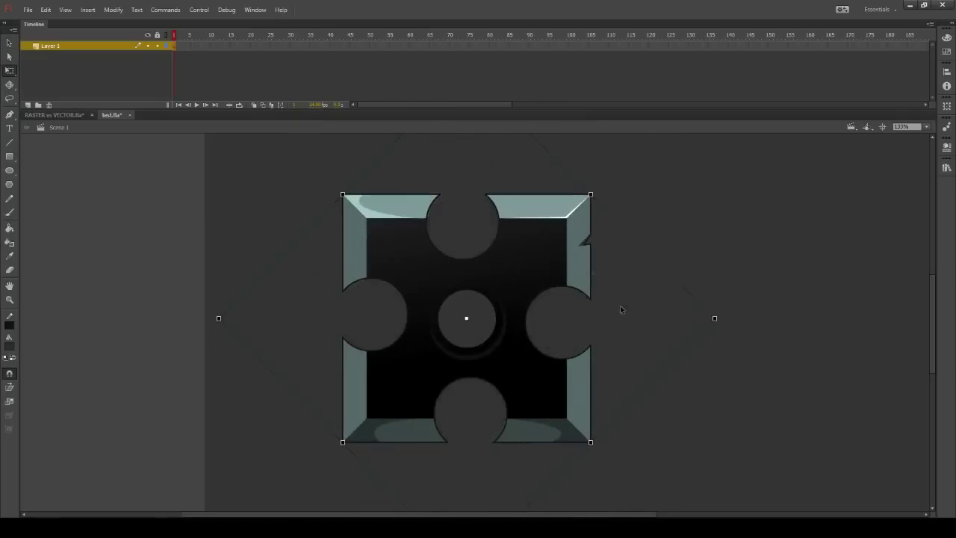